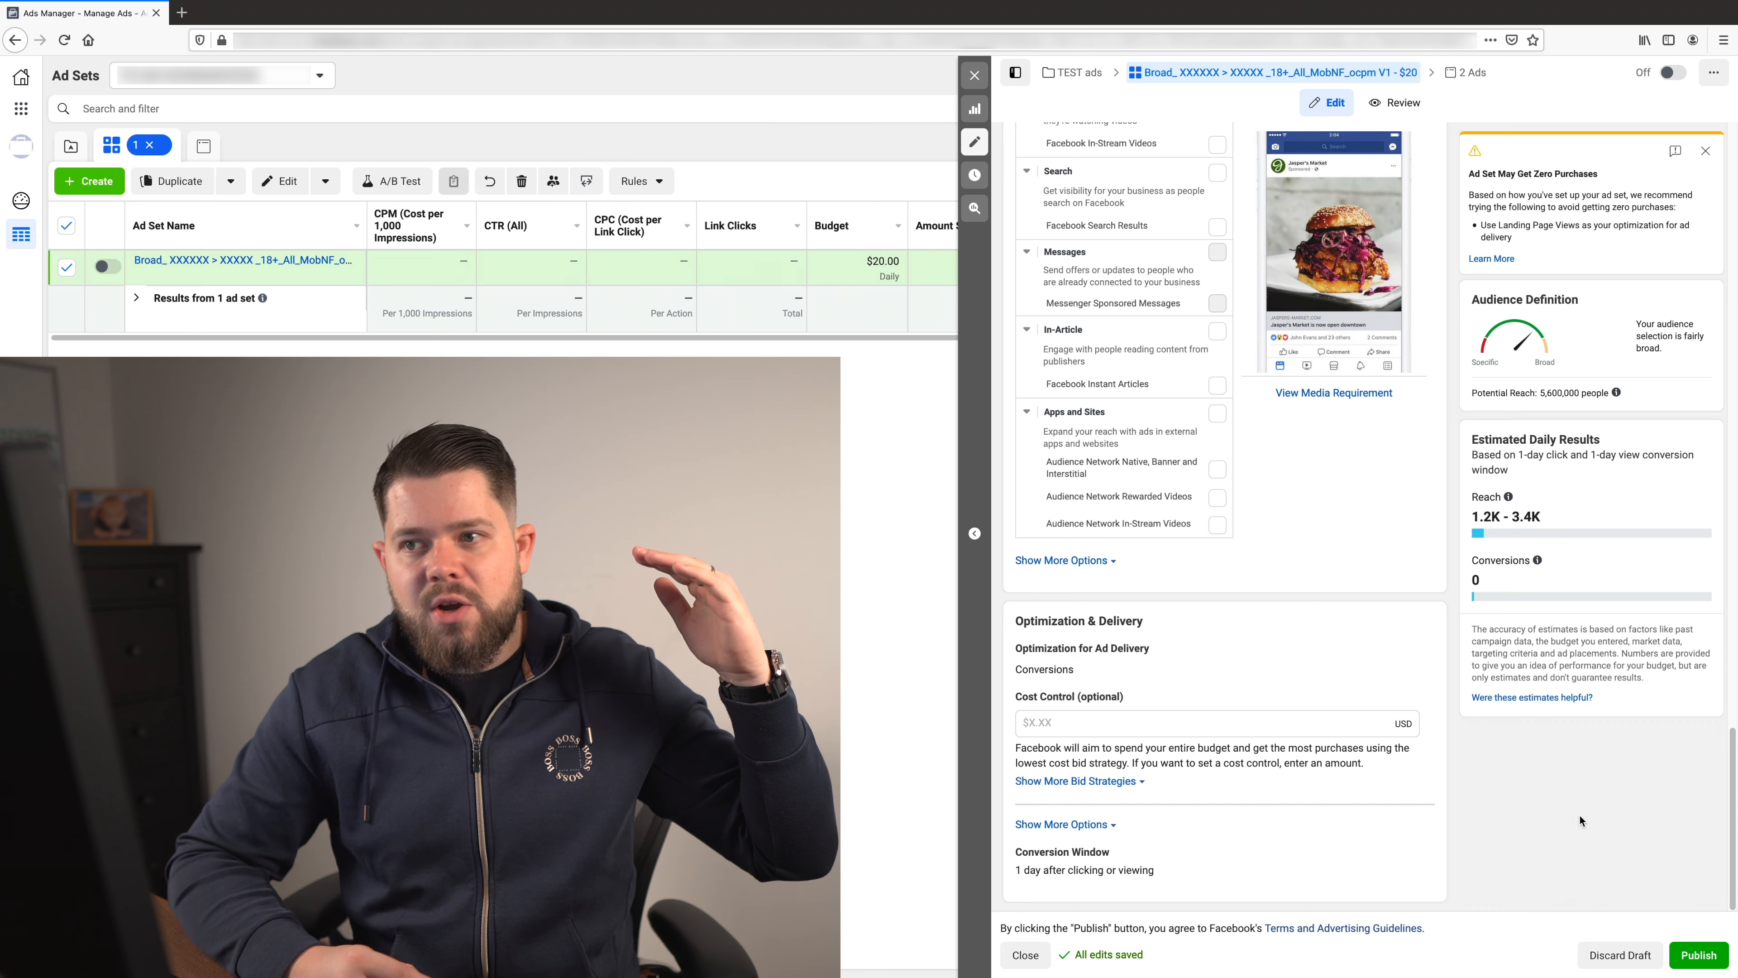
- Open the ad set's detailed targeting for editing and remove the Mouse interest
scroll(1174, 395, "up", 10)
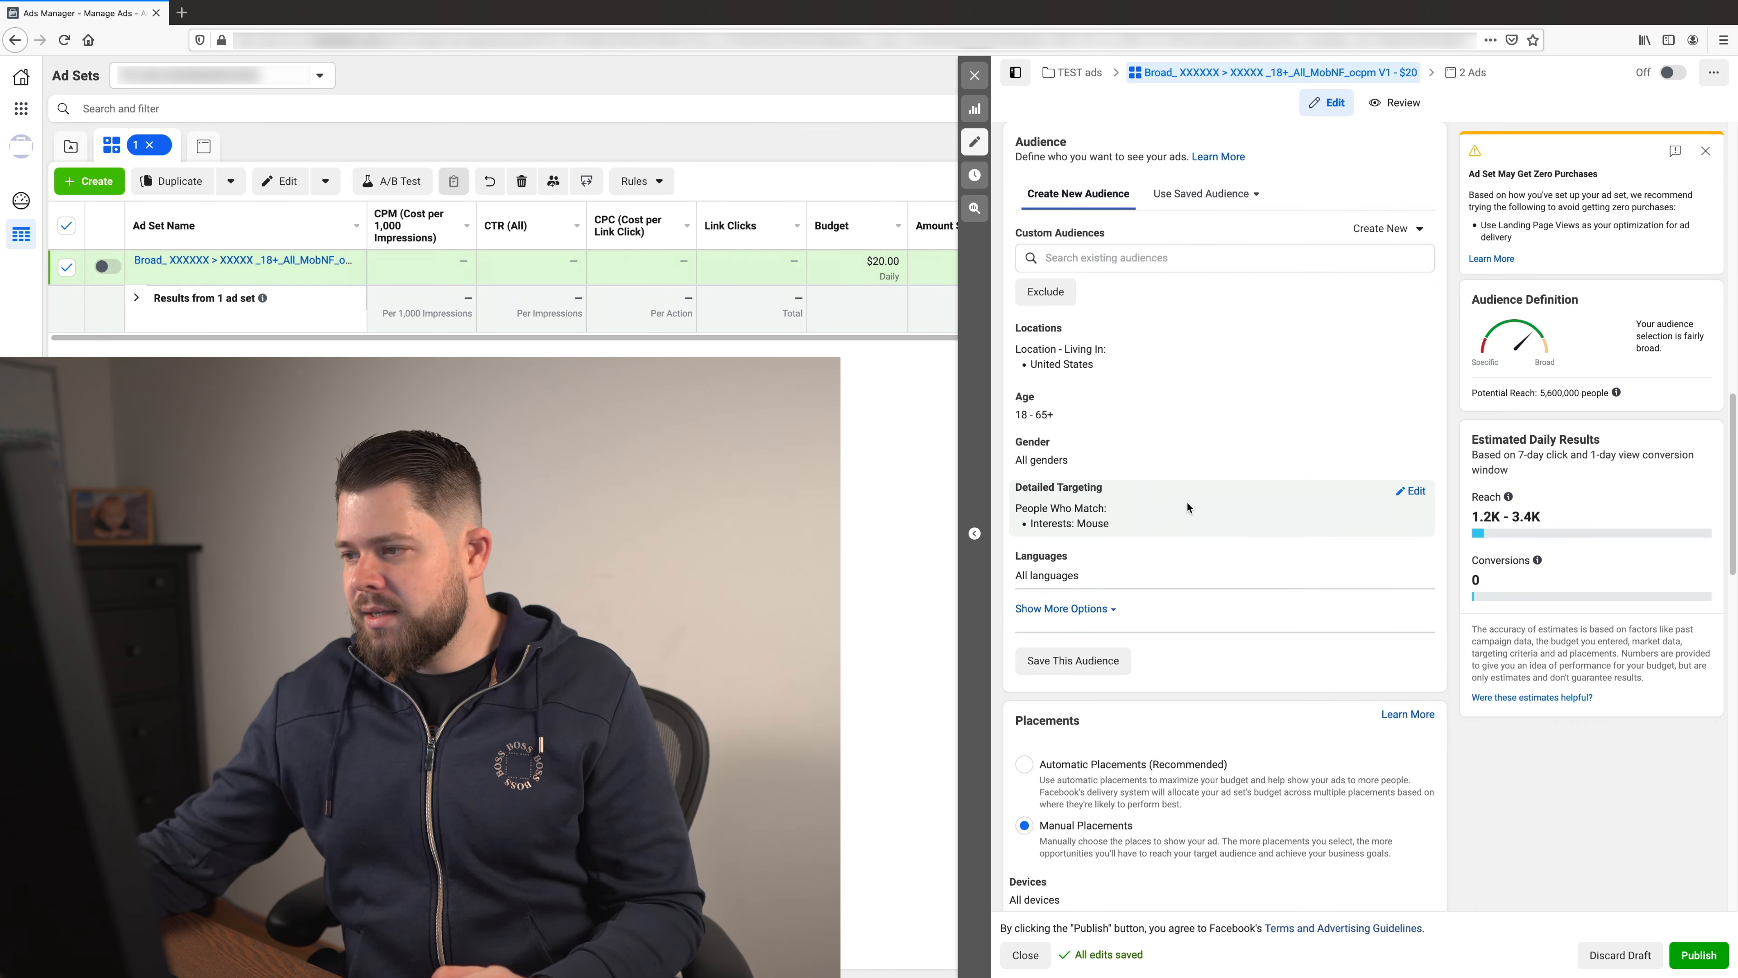
left_click(1340, 506)
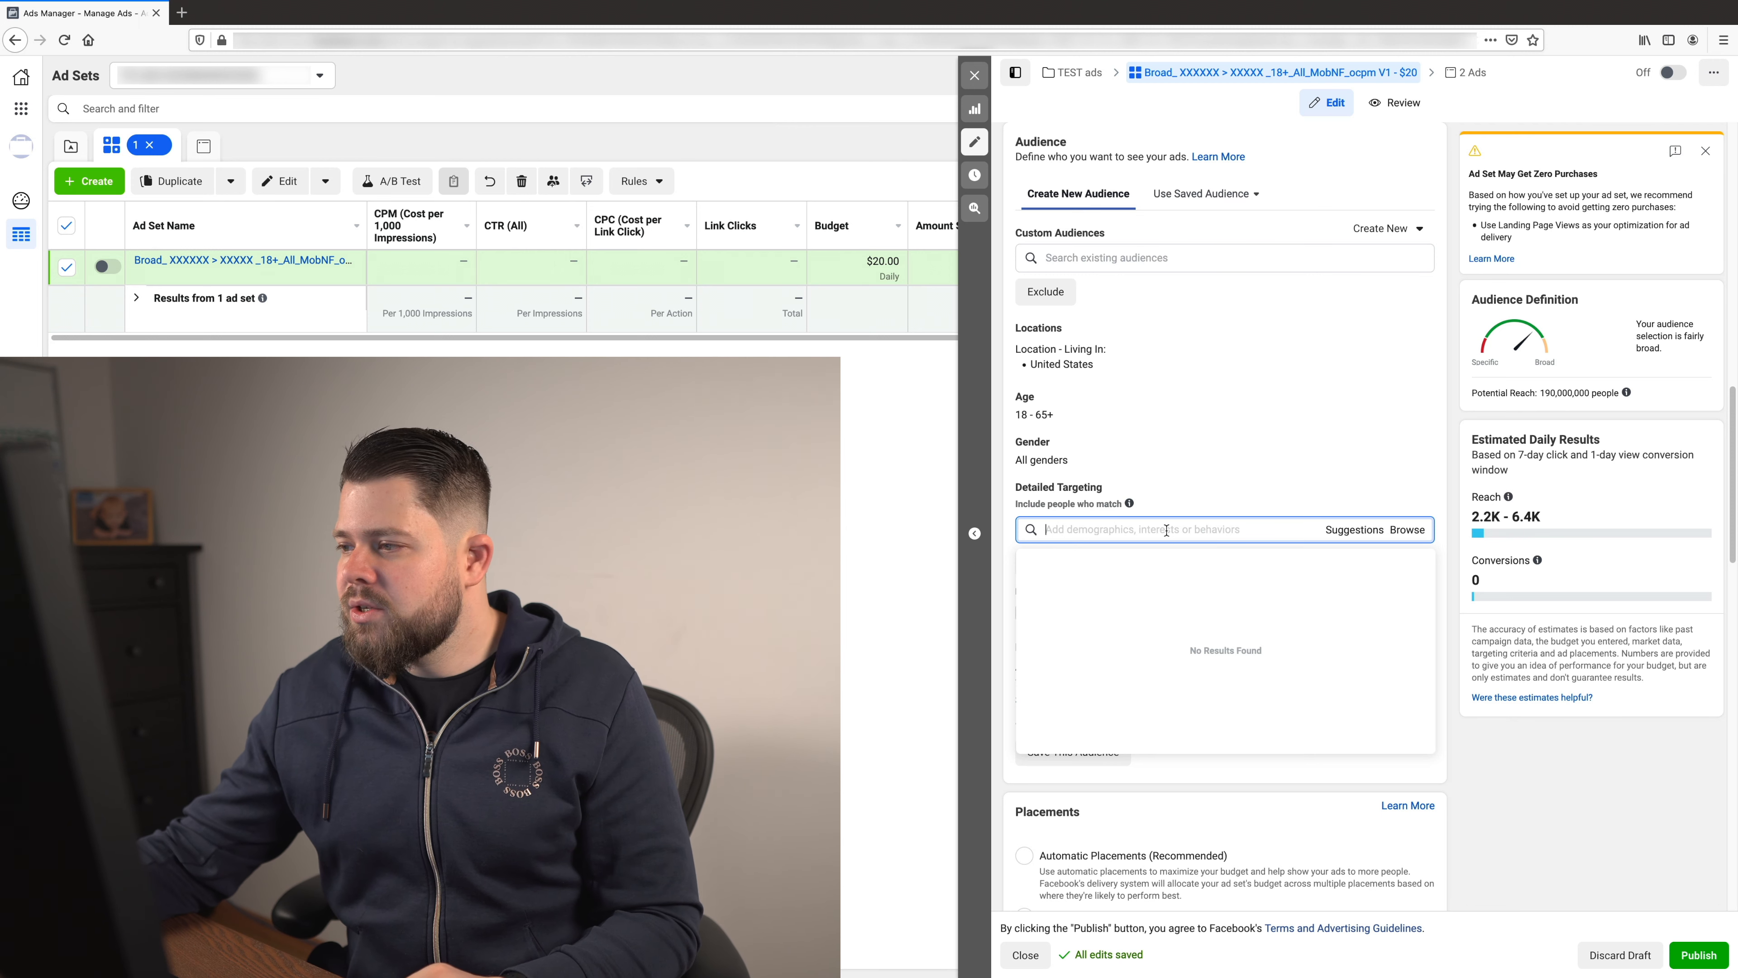
left_click(1229, 445)
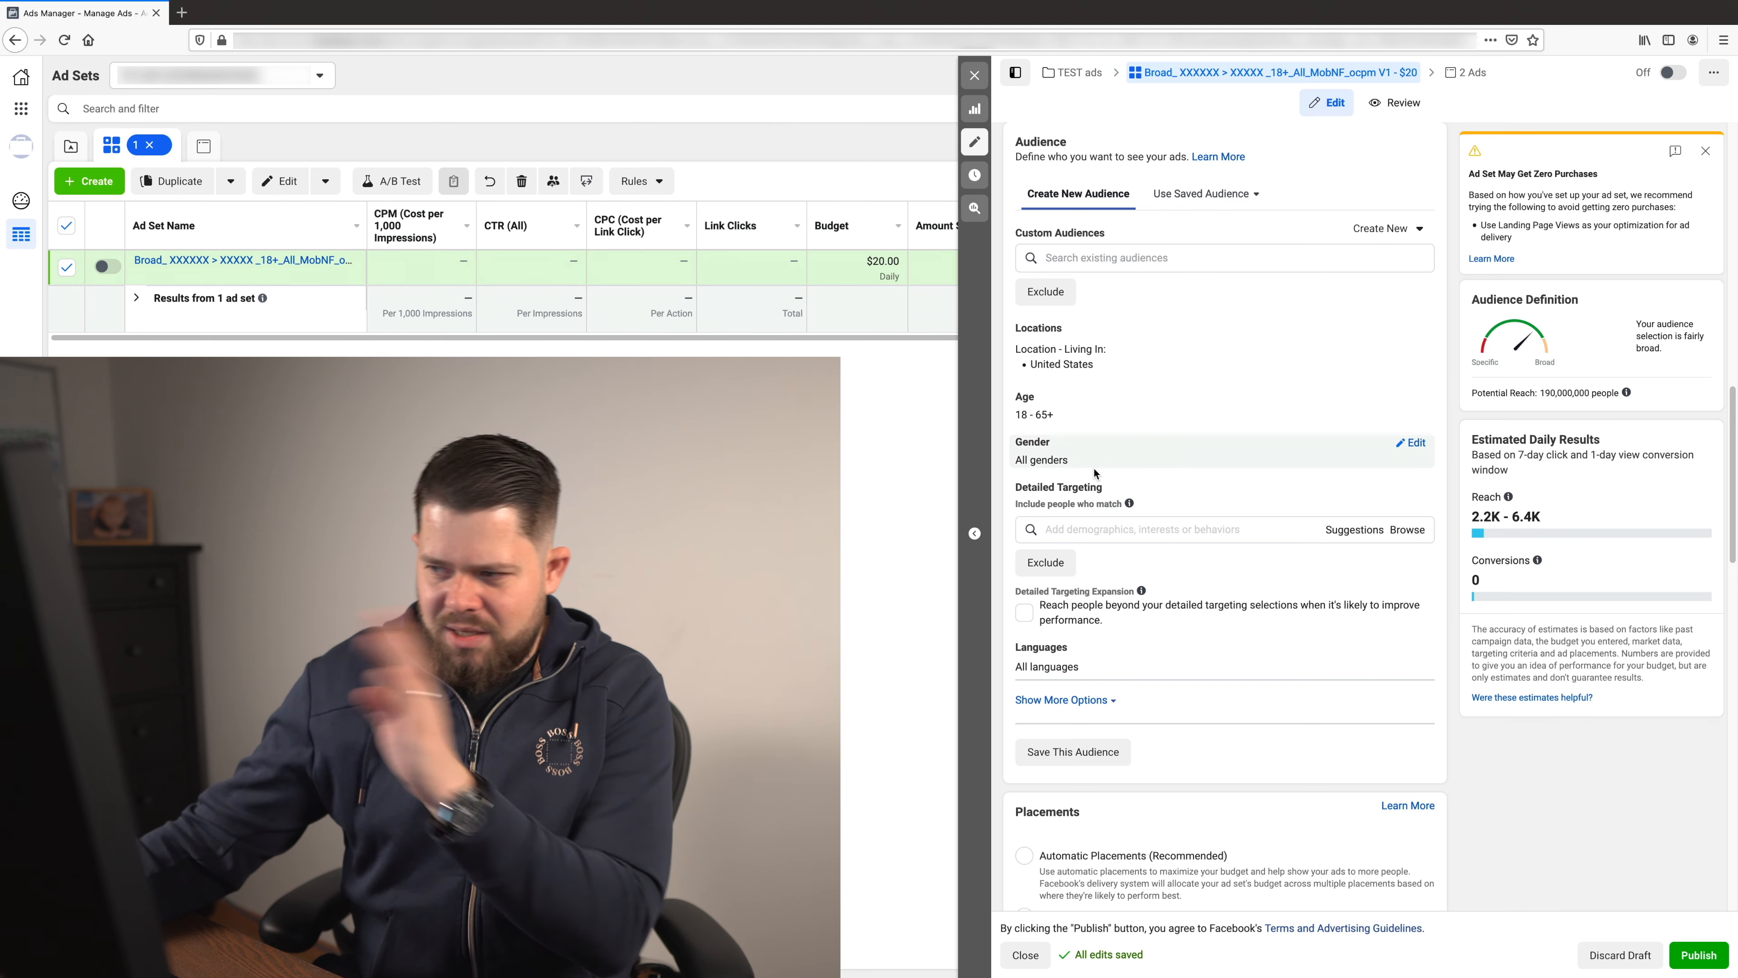
- Add the Automobiles interest to the detailed targeting and dismiss the zero-purchases warning
left_click(1165, 534)
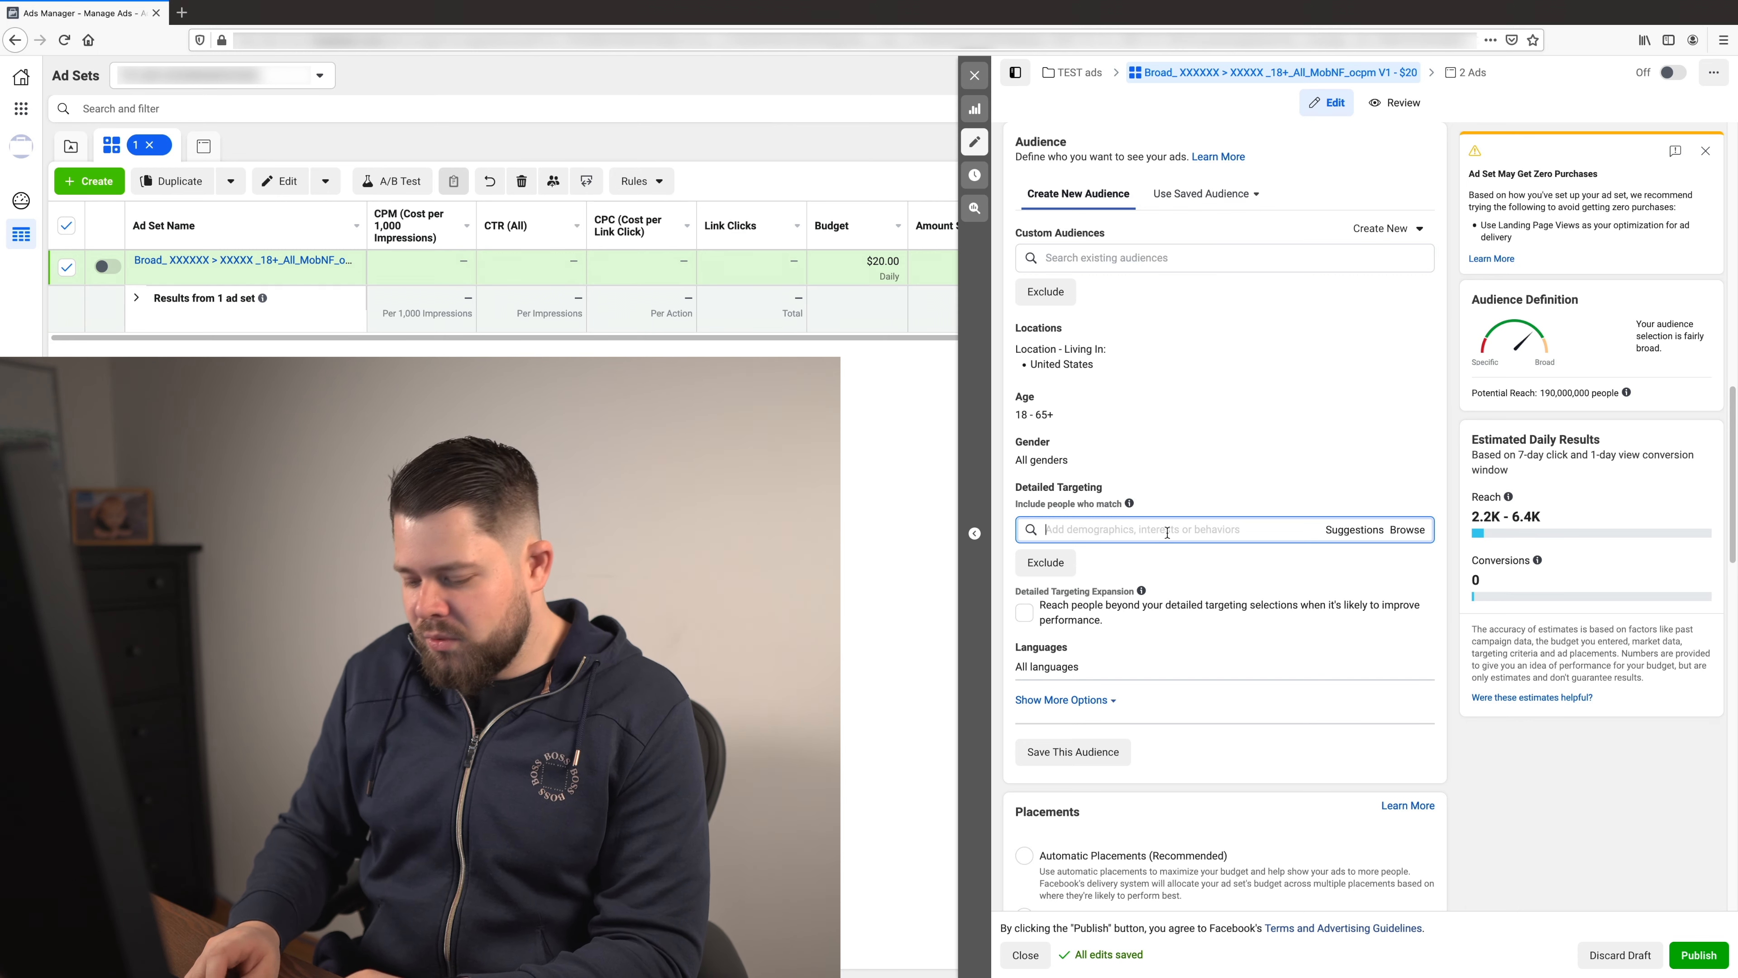
type("automobiles")
key("Return")
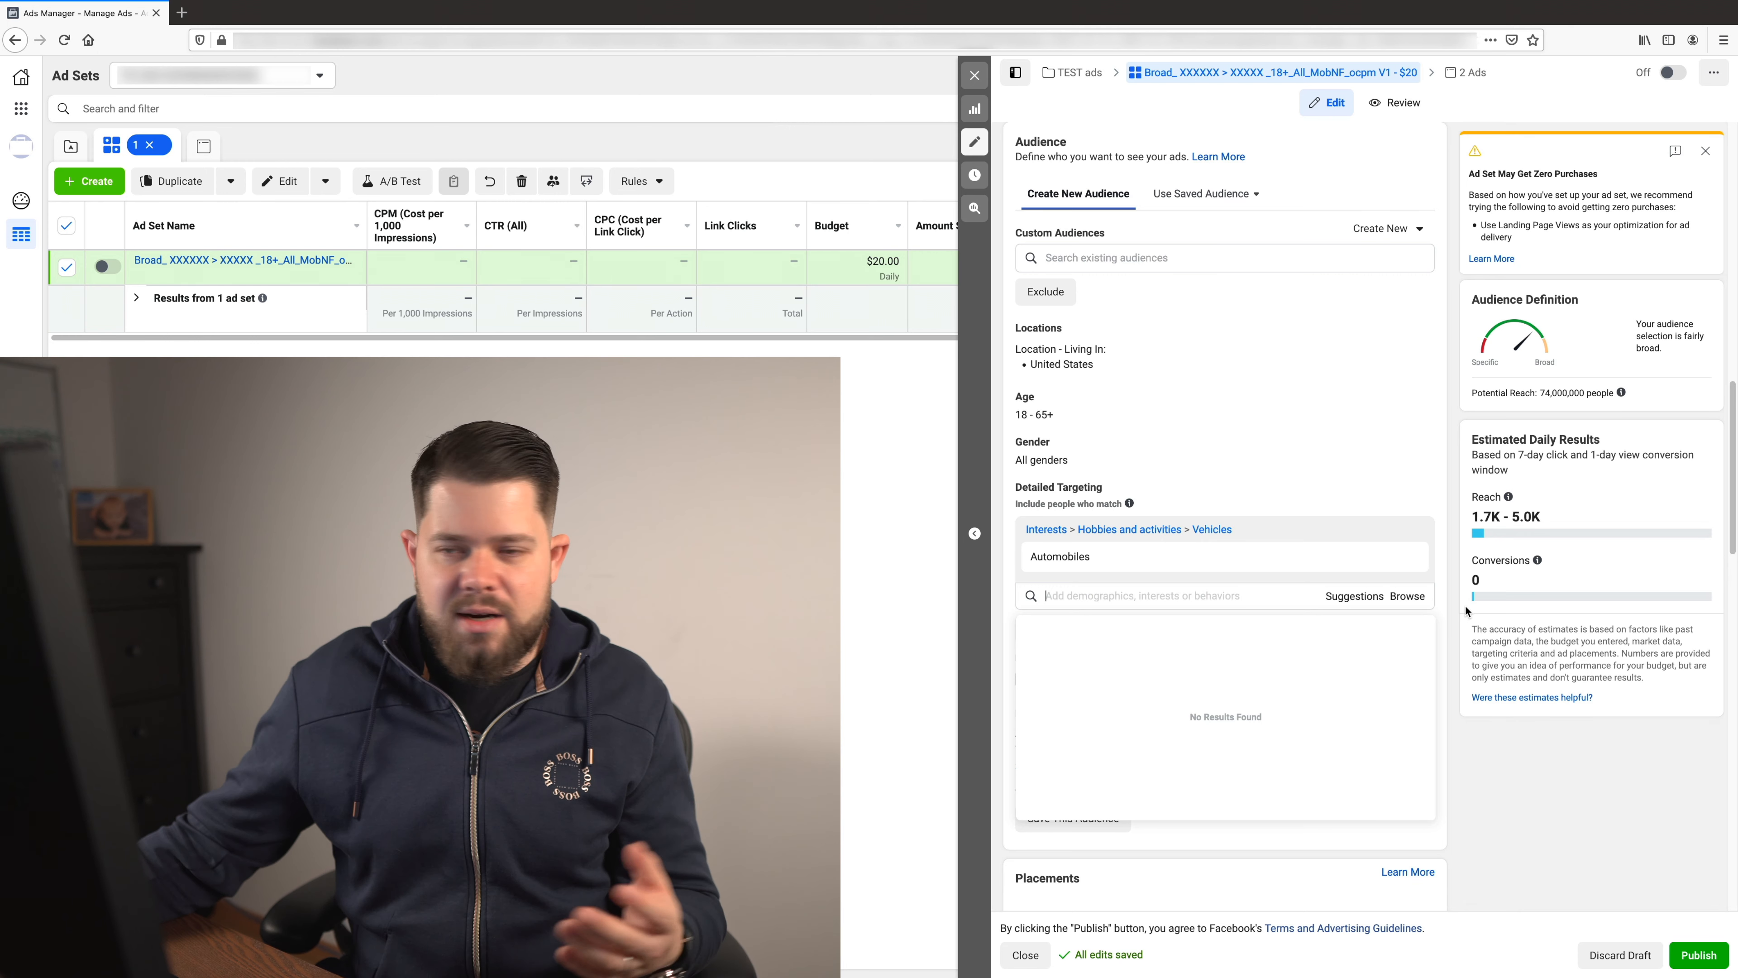
mouse_move(1086, 556)
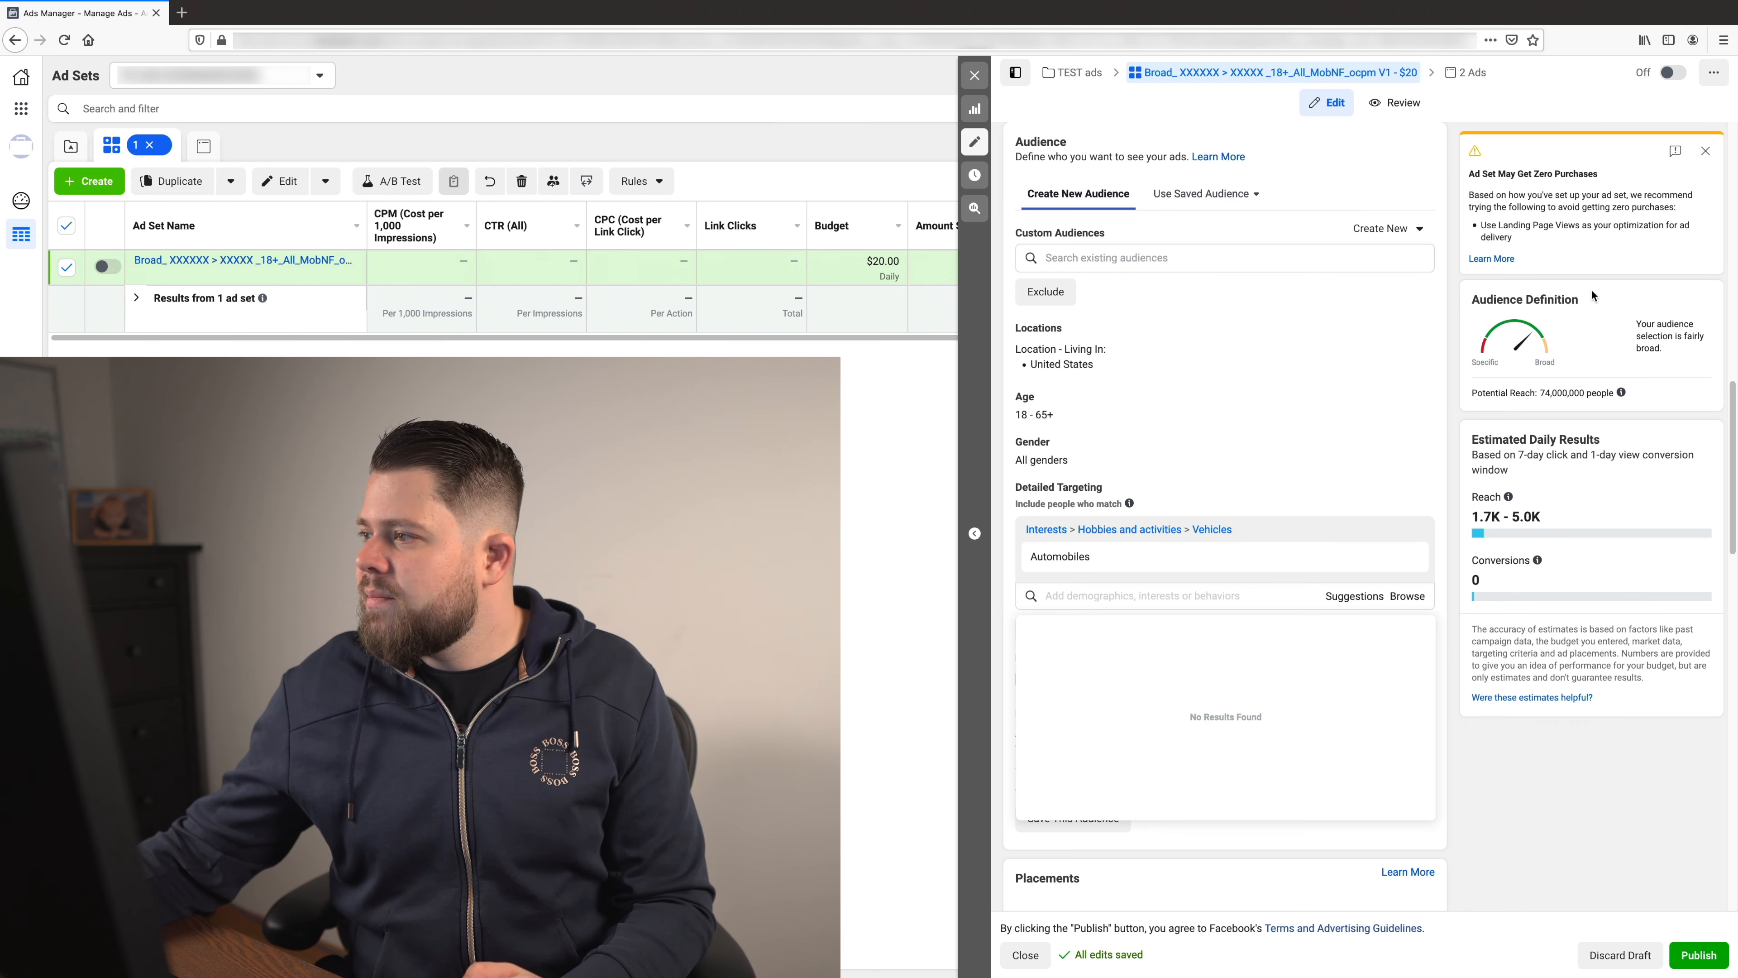
left_click(1705, 151)
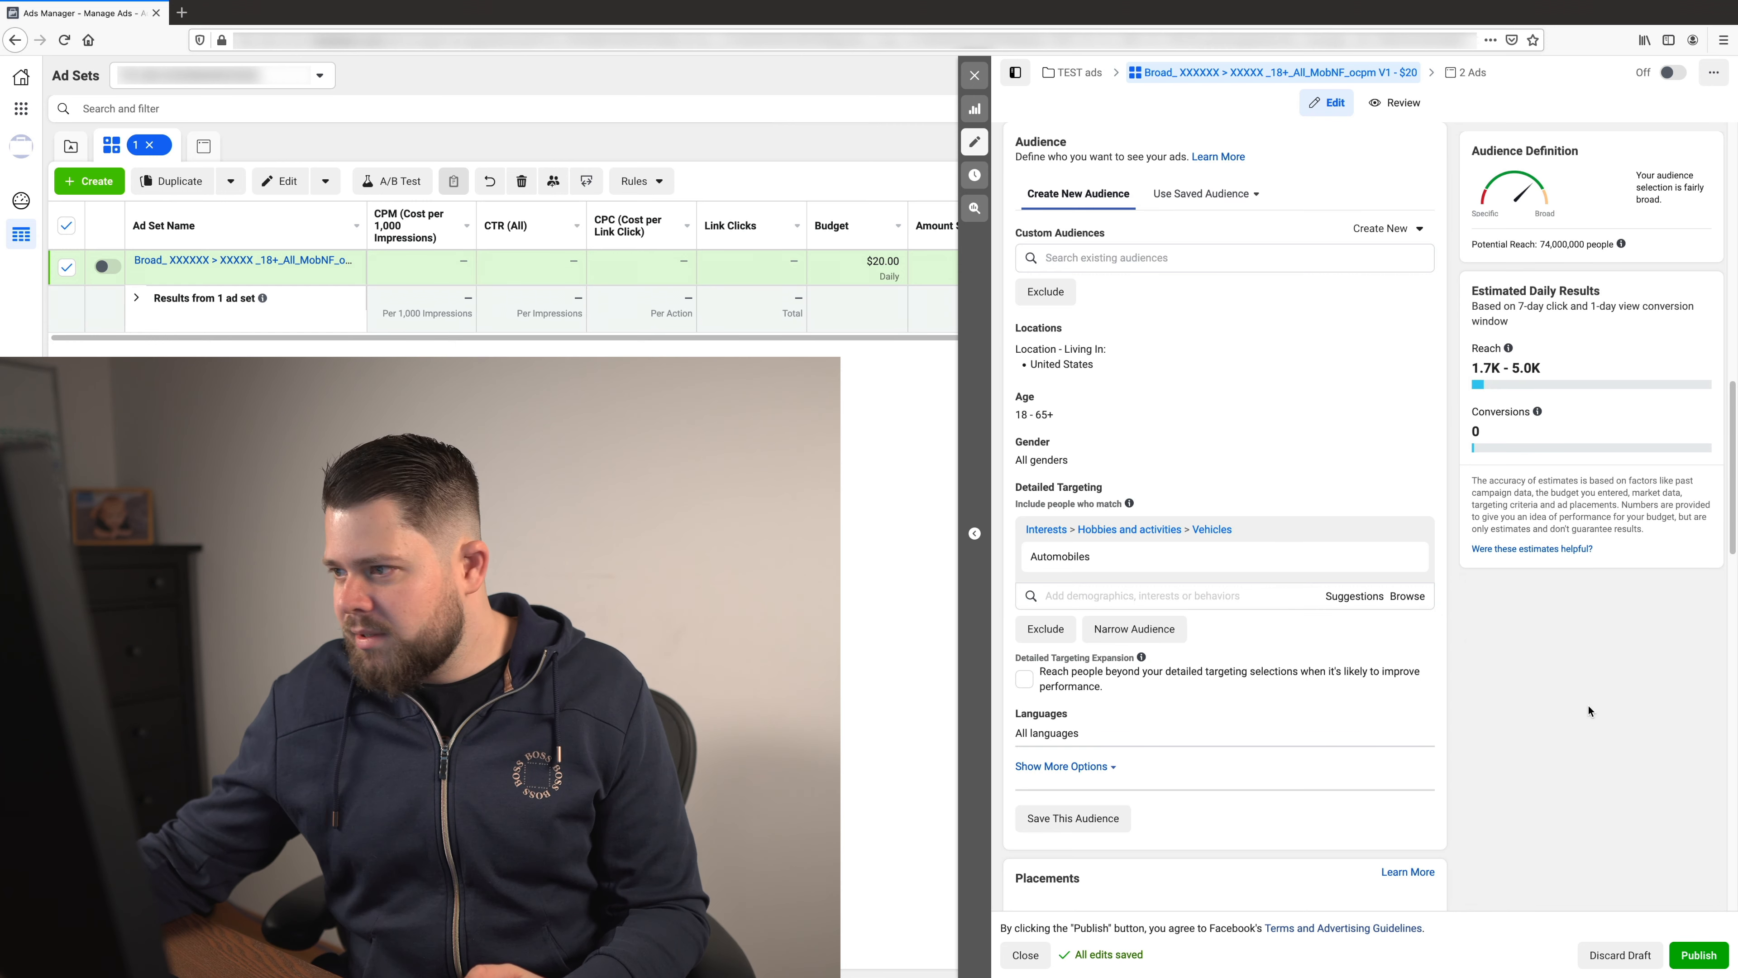
- Narrow the audience so people must also match the Parents (All) demographic
left_click(1179, 649)
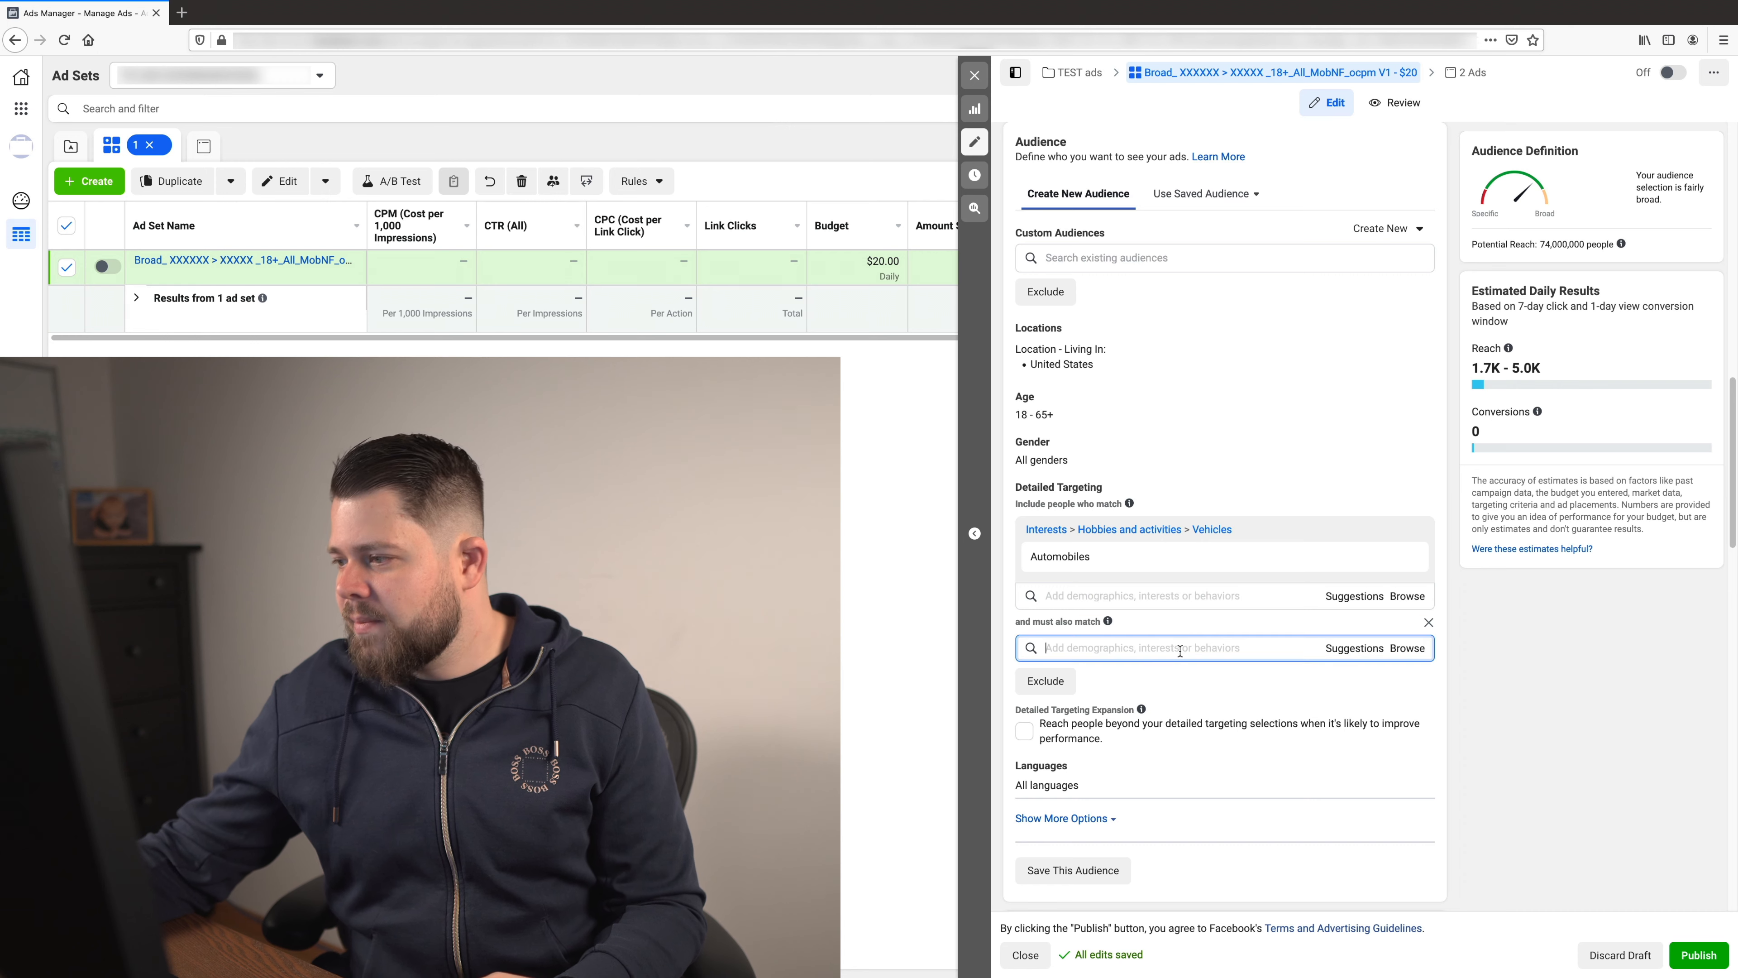
left_click(1358, 650)
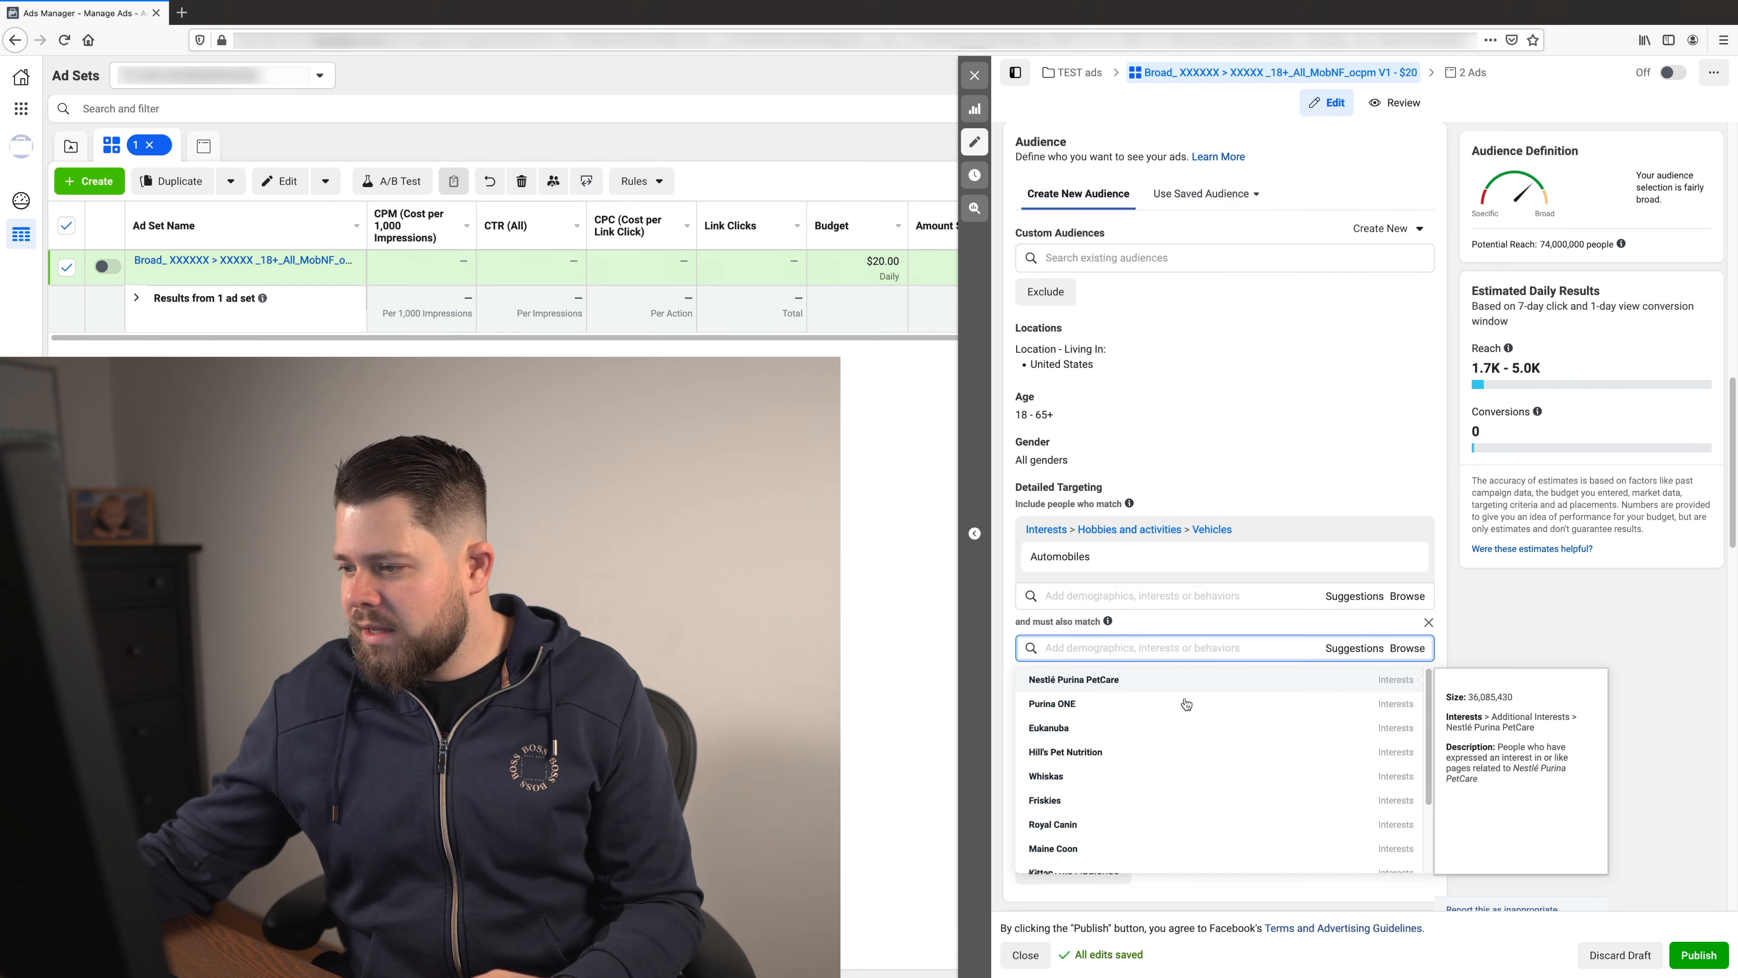
left_click(1341, 650)
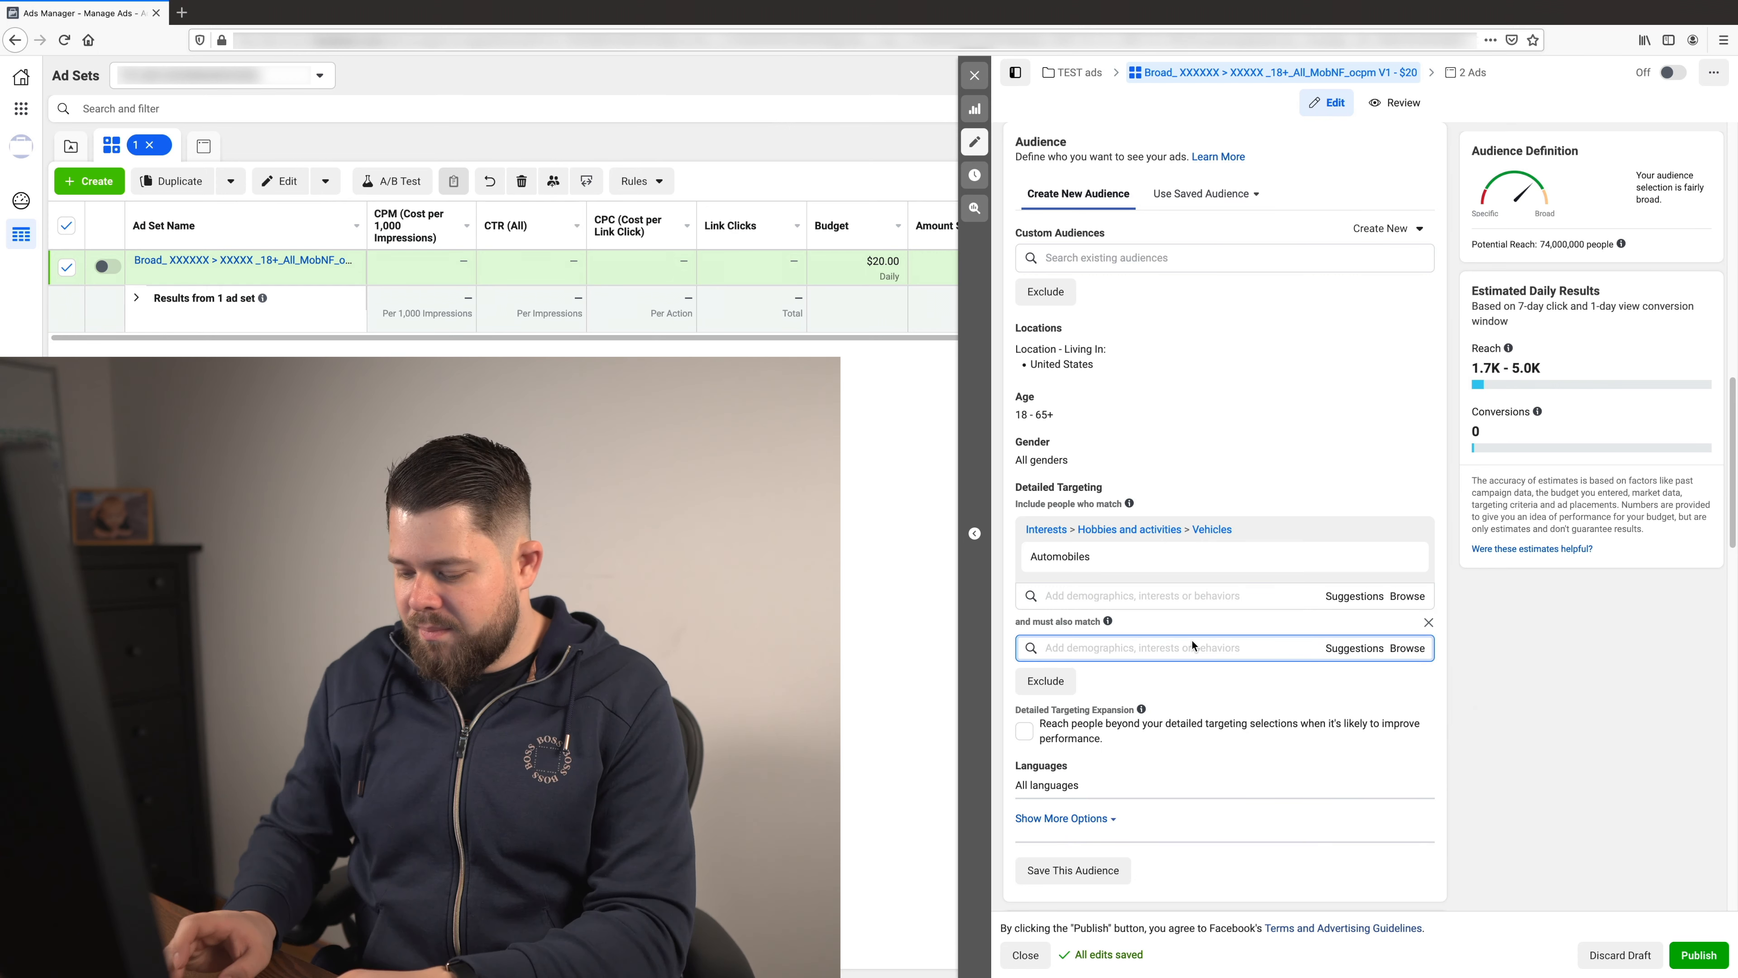
type("parents")
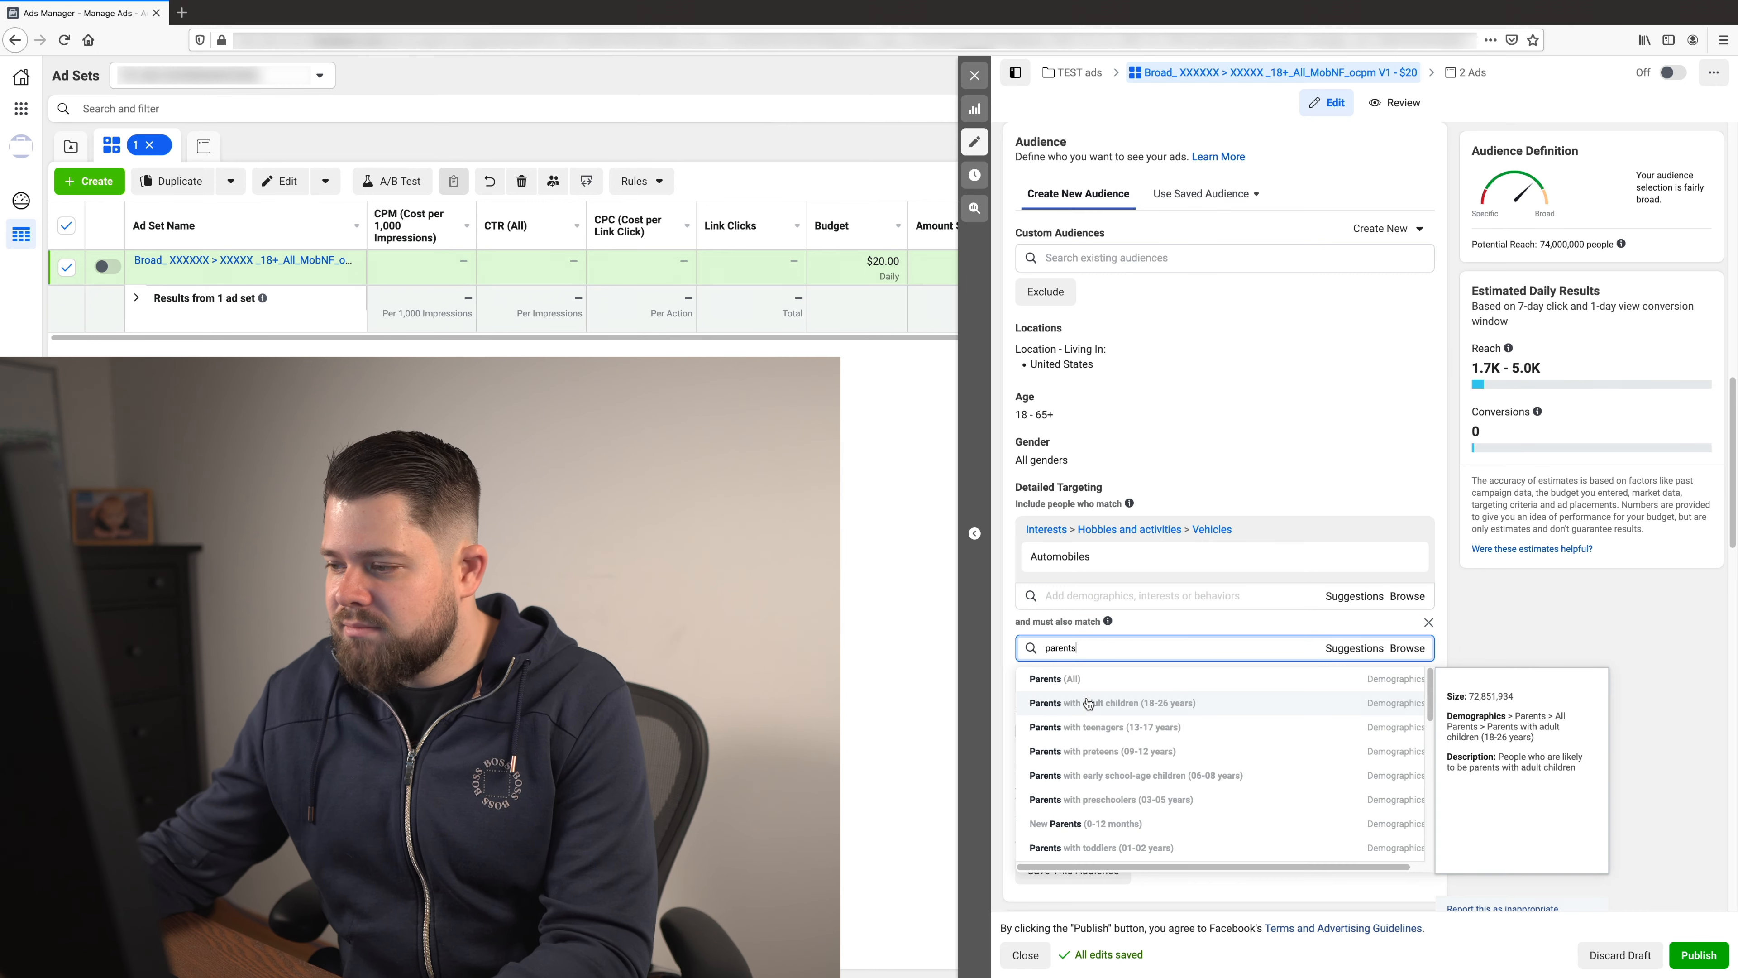
left_click(1093, 680)
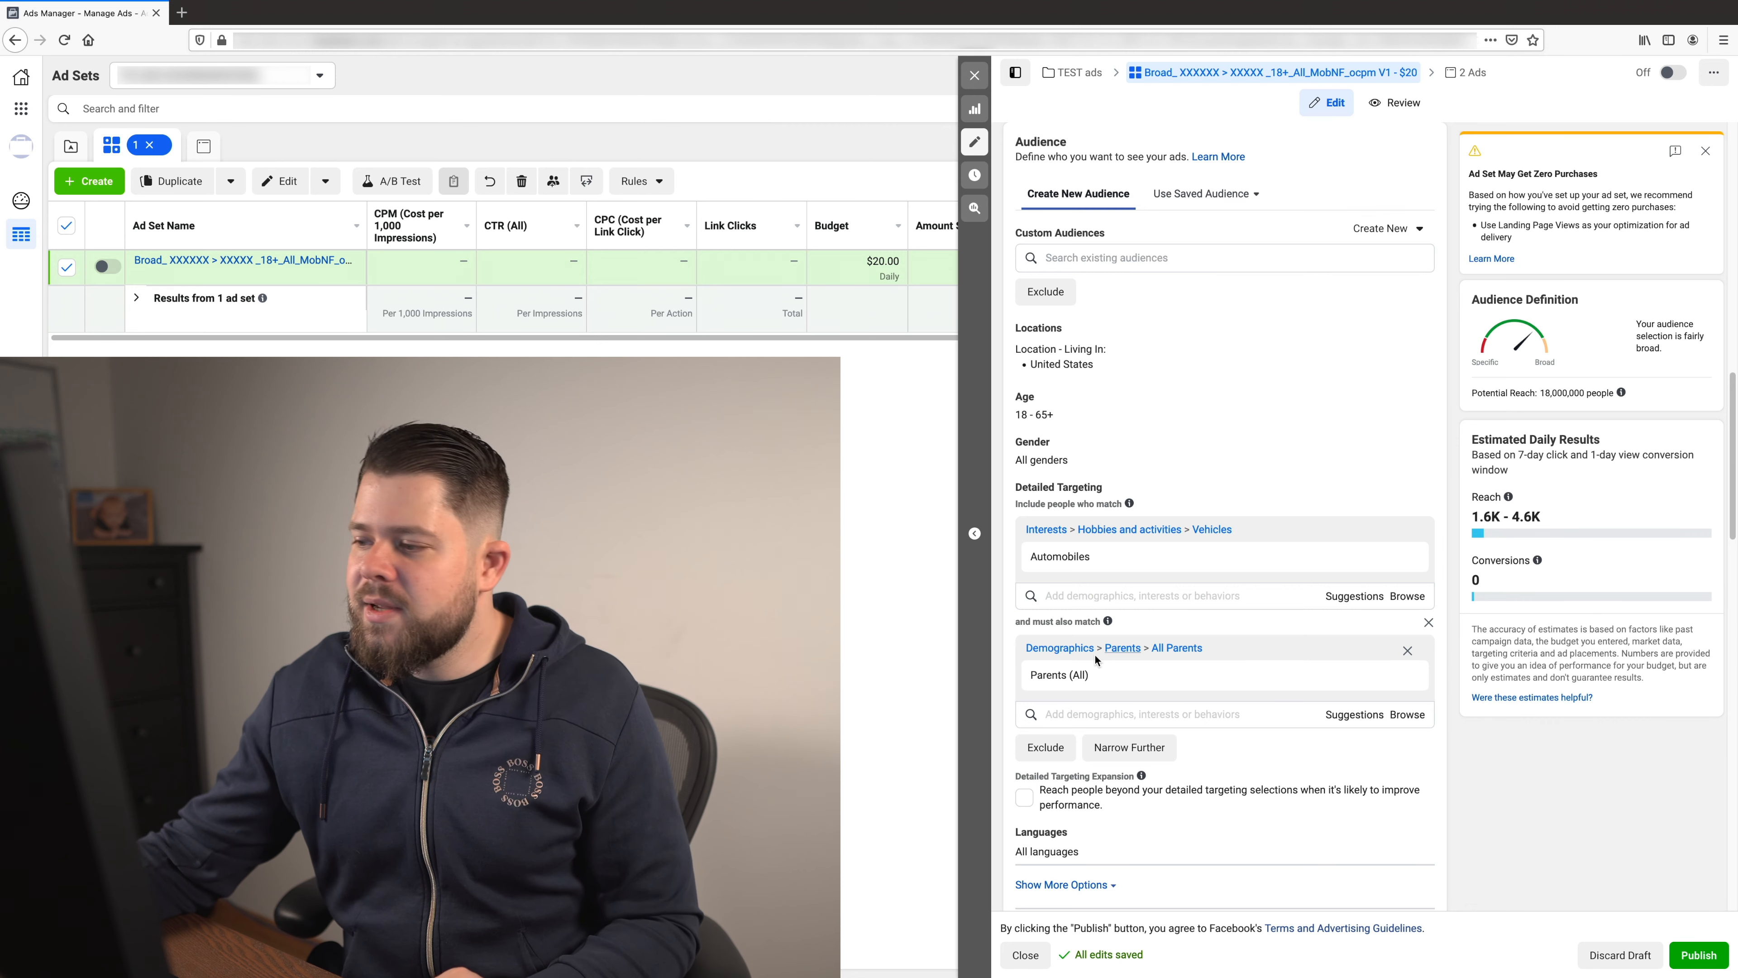
- Narrow the audience further so people must also match the Toyota interest
mouse_move(1591, 389)
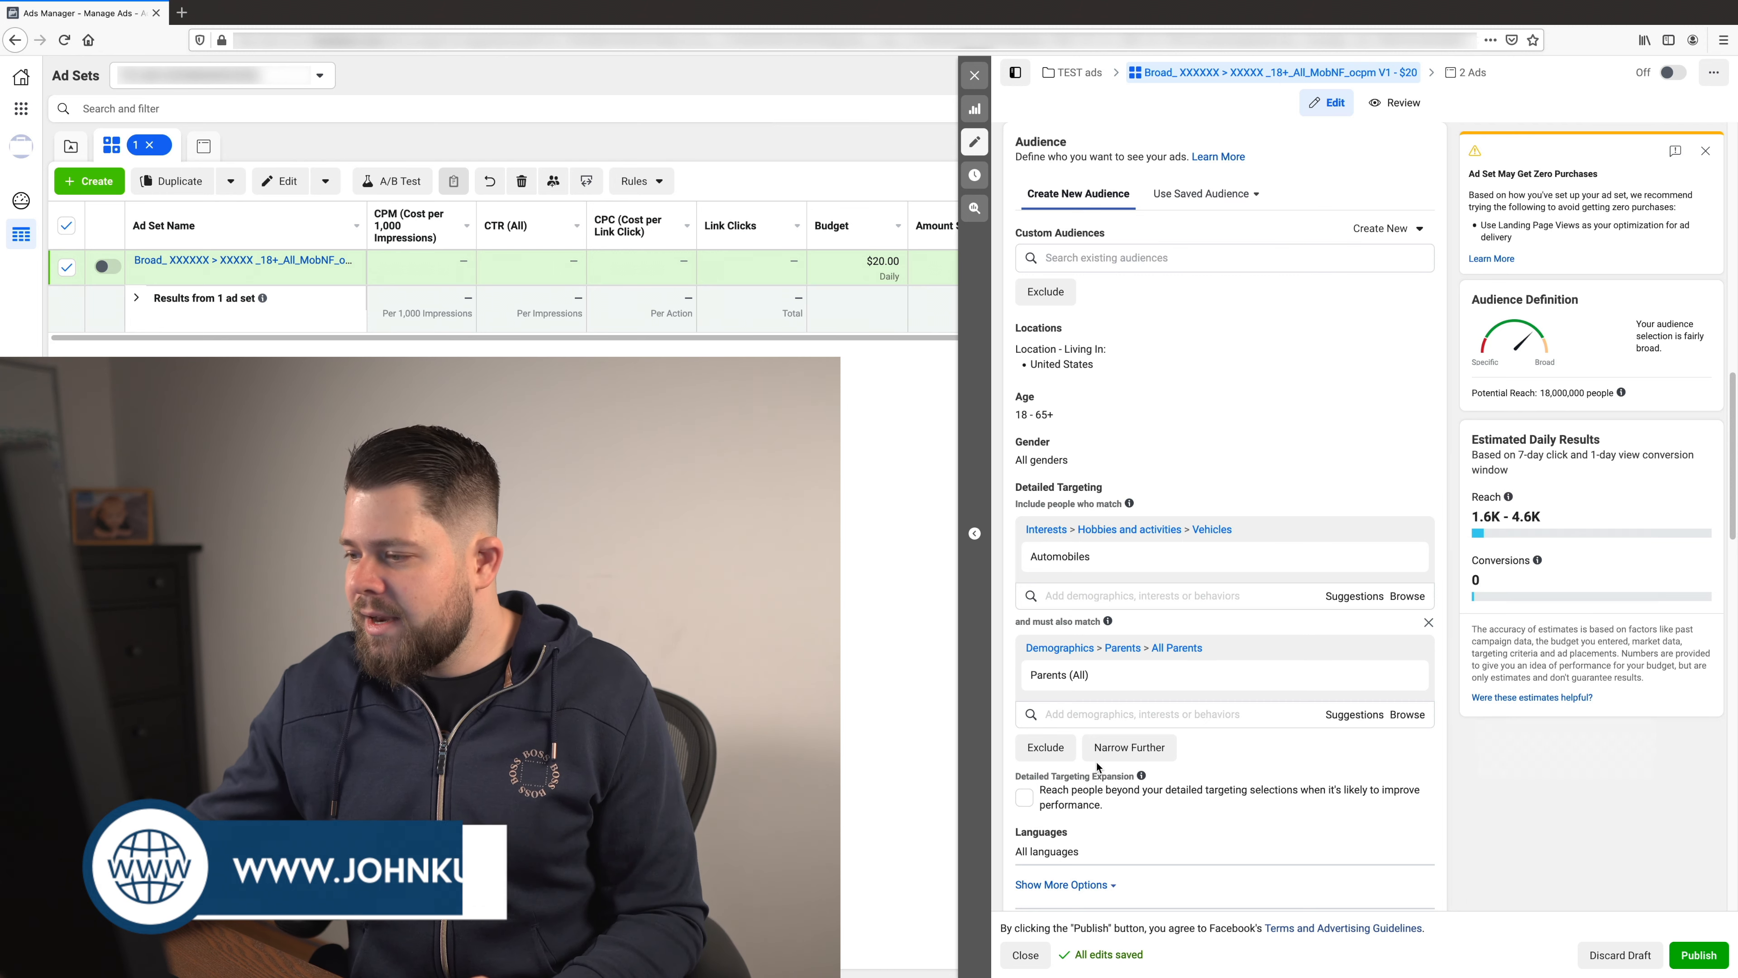
left_click(1129, 747)
scroll(1421, 741, "down", 1)
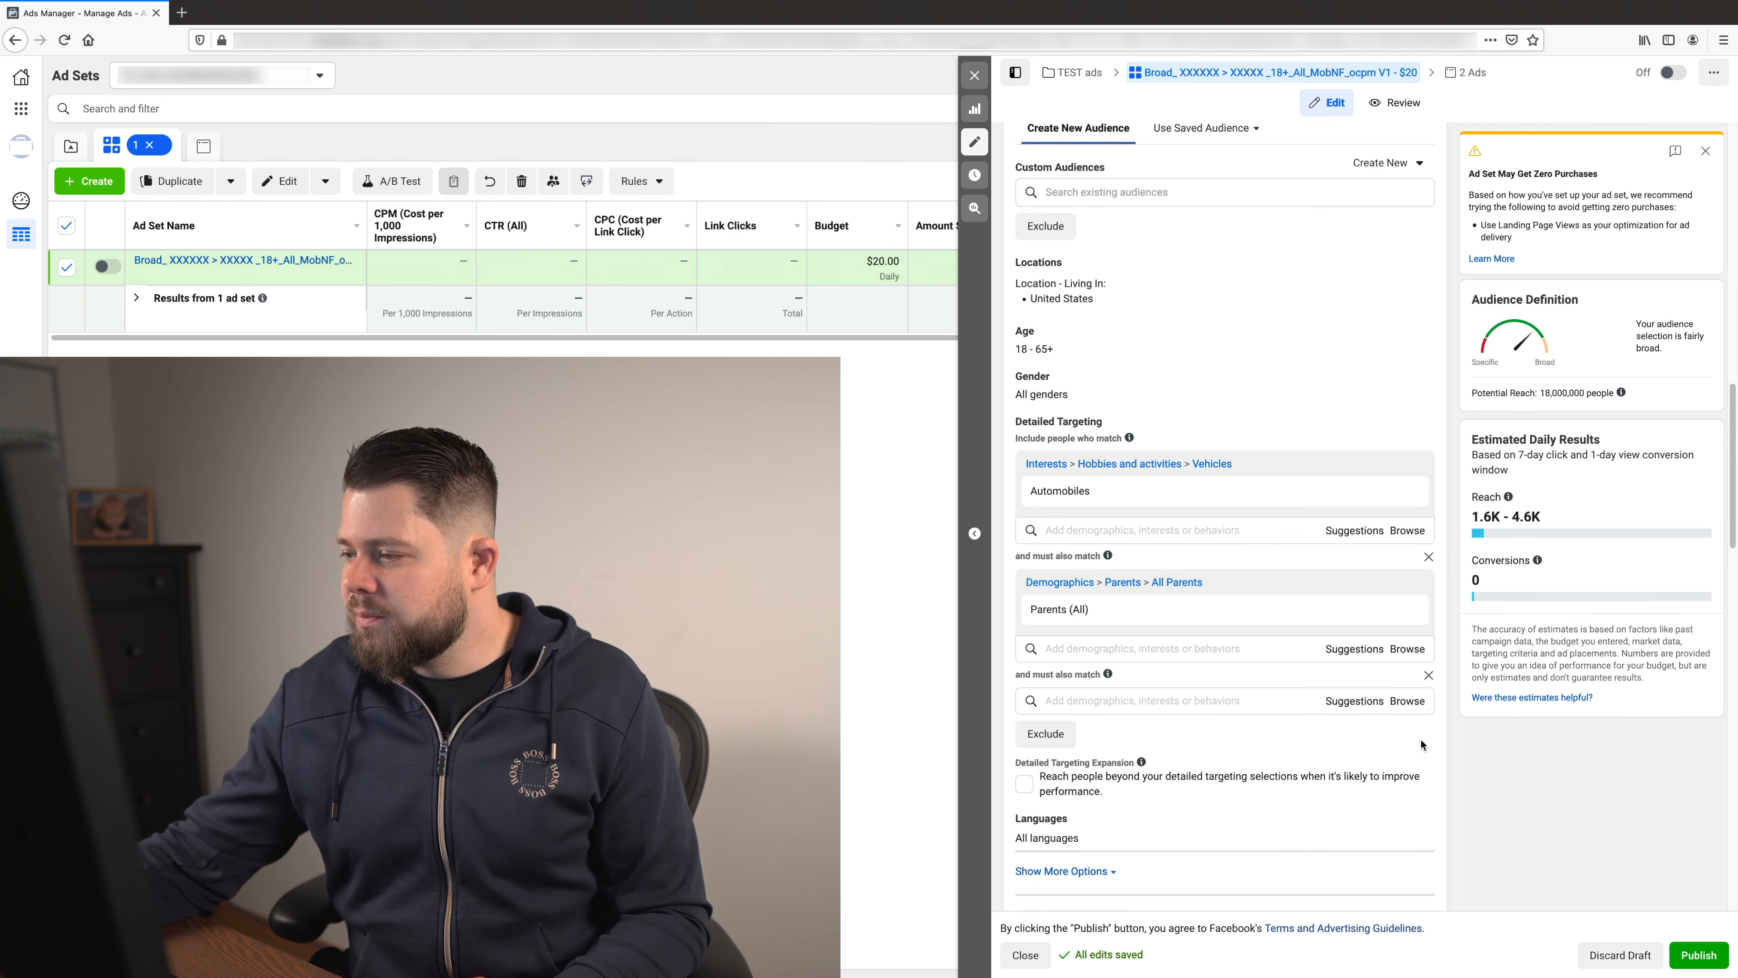
left_click(1346, 698)
left_click(1130, 702)
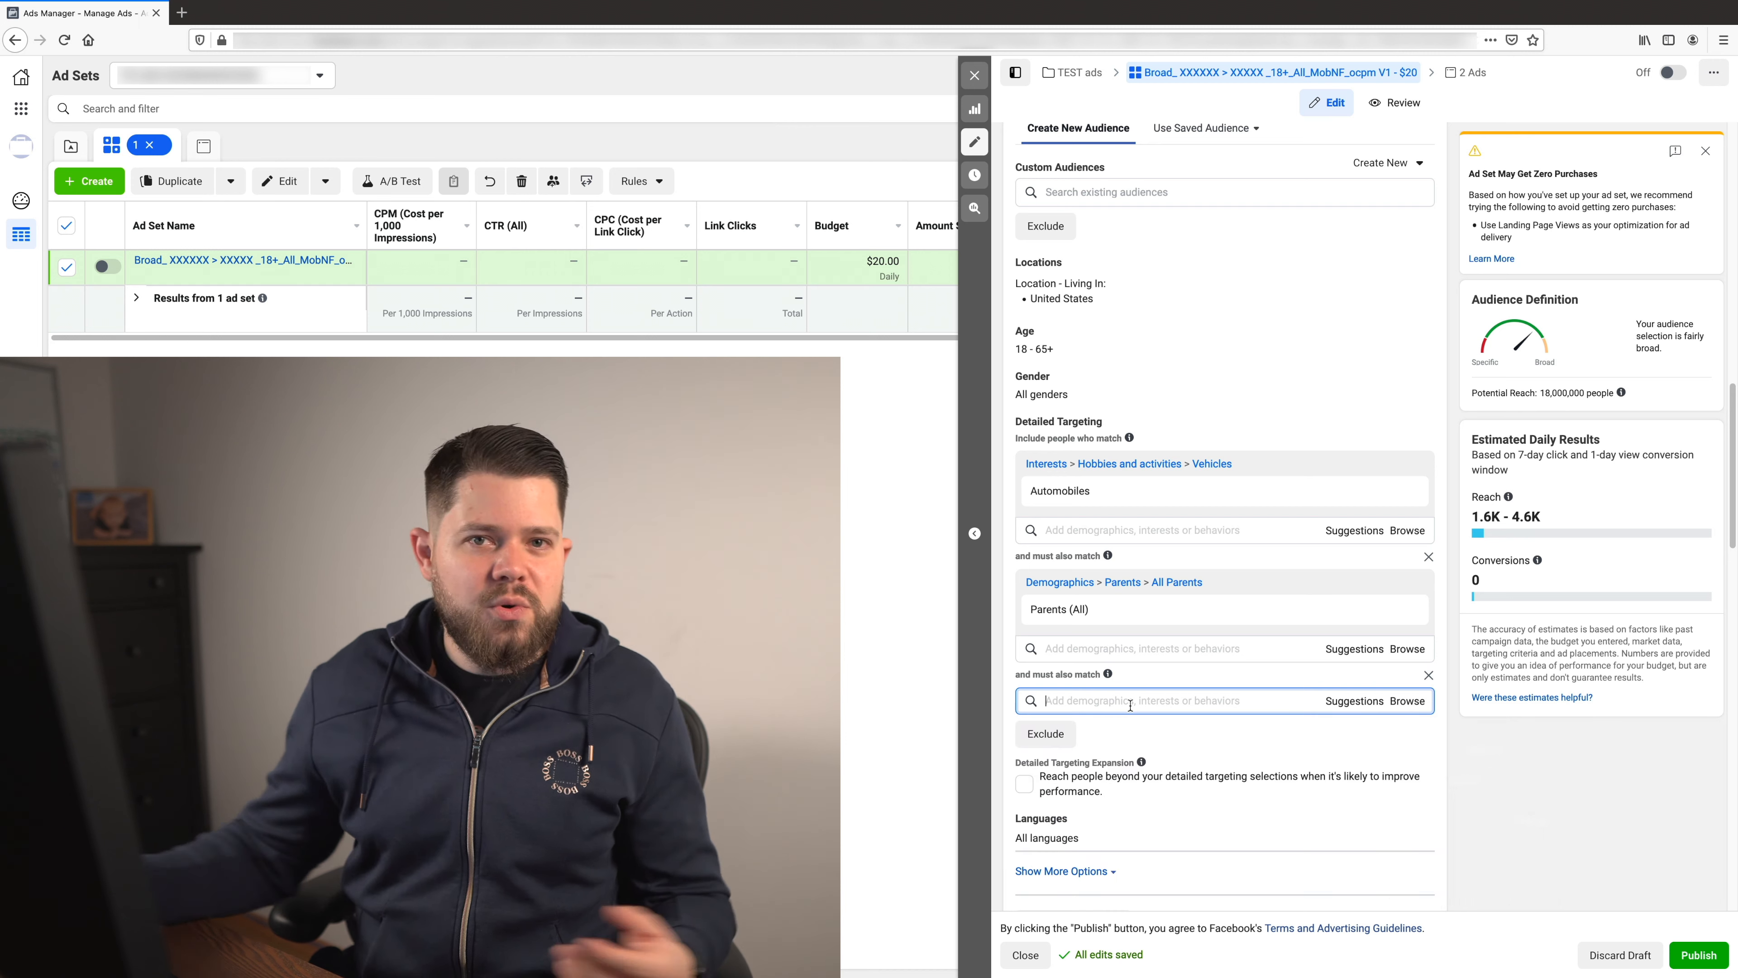
type("Toyota")
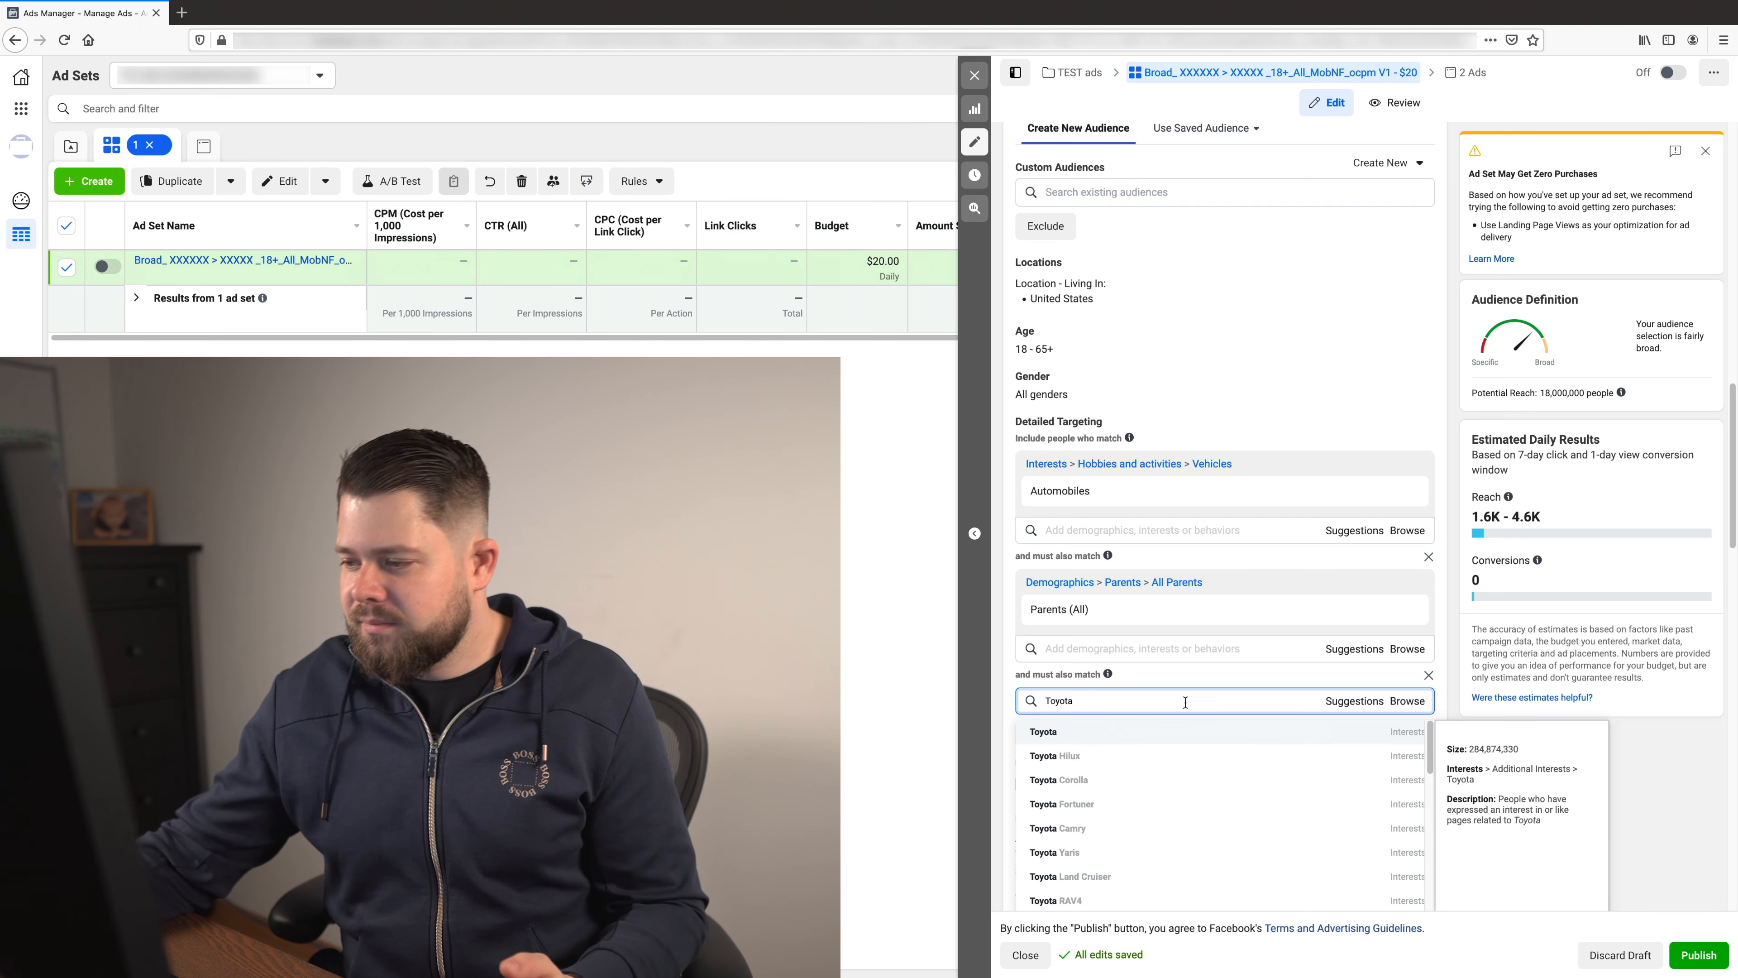
key("Return")
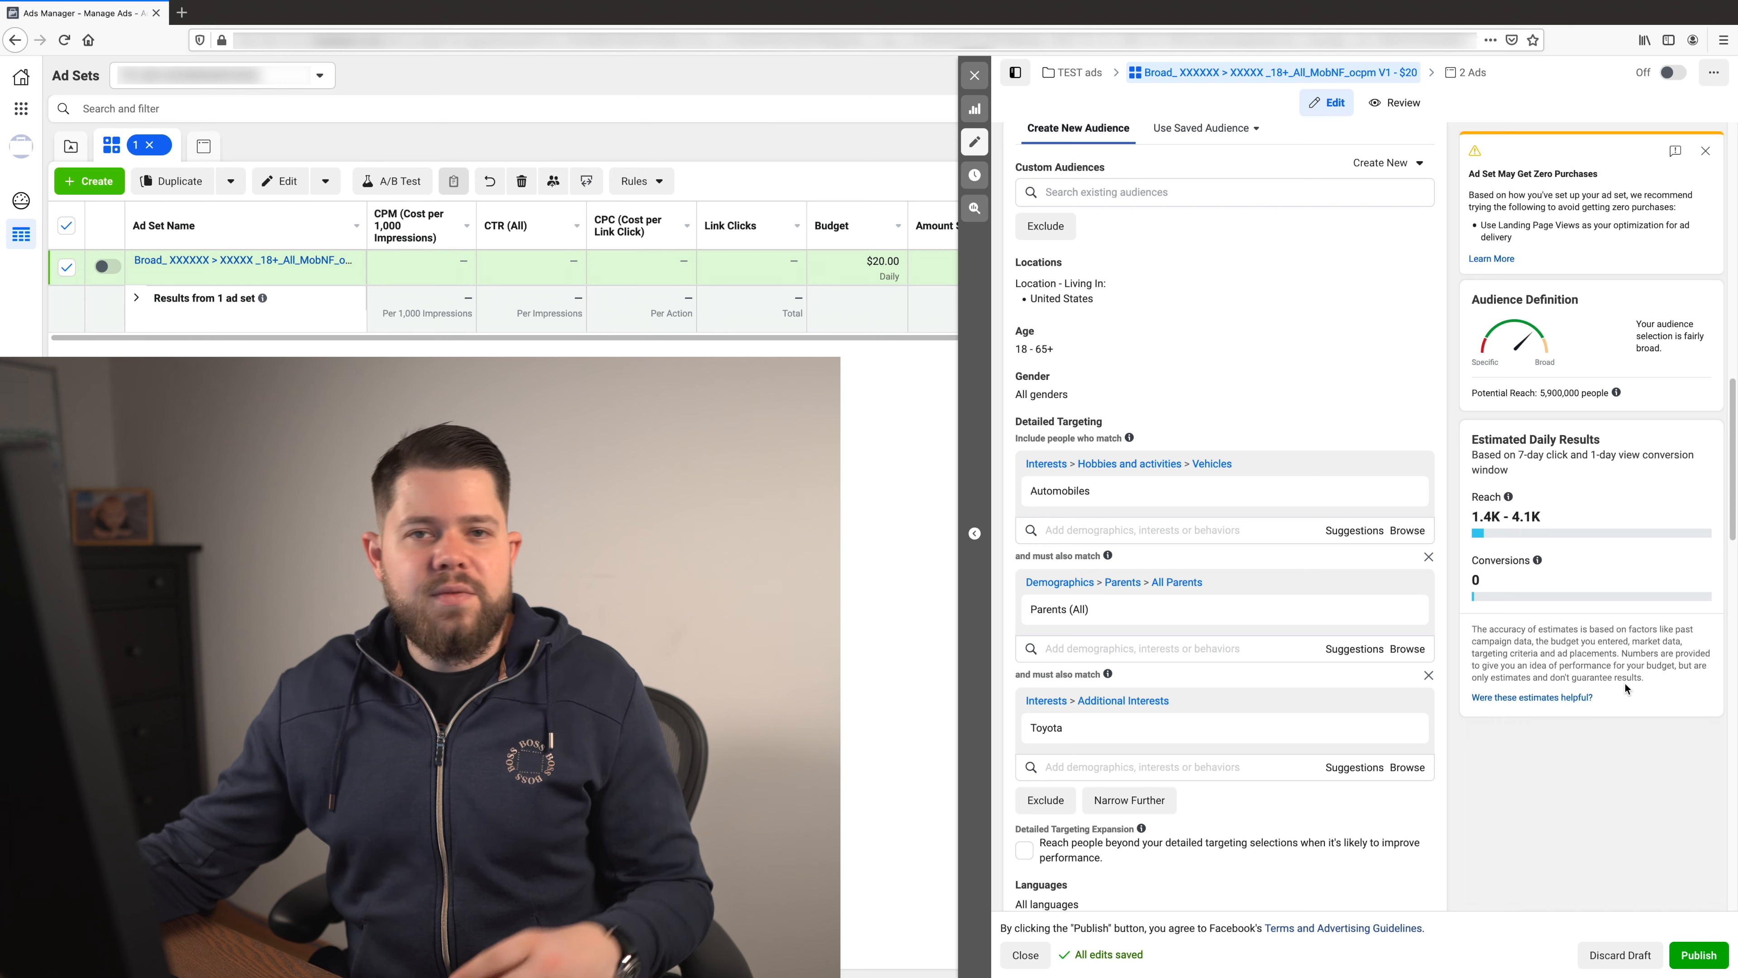
- Narrow the audience further so people must also match the Commuters travel behavior
scroll(1622, 685, "down", 1)
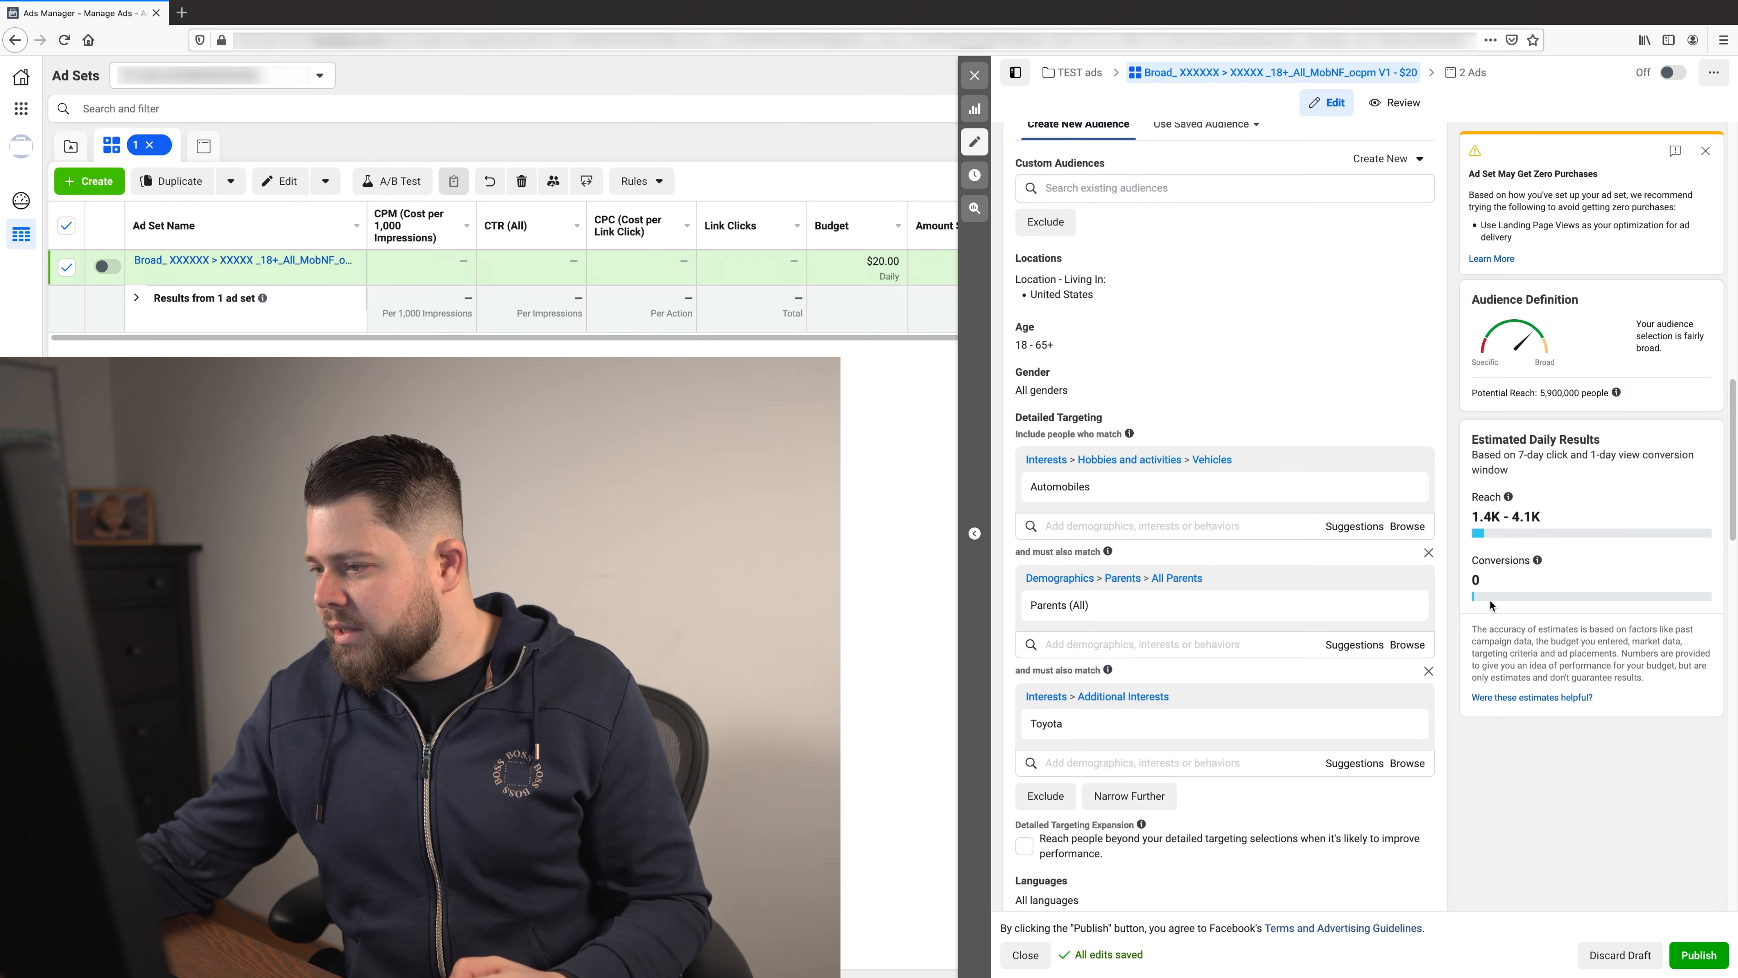
left_click(1337, 770)
scroll(1657, 707, "down", 1)
left_click(1657, 706)
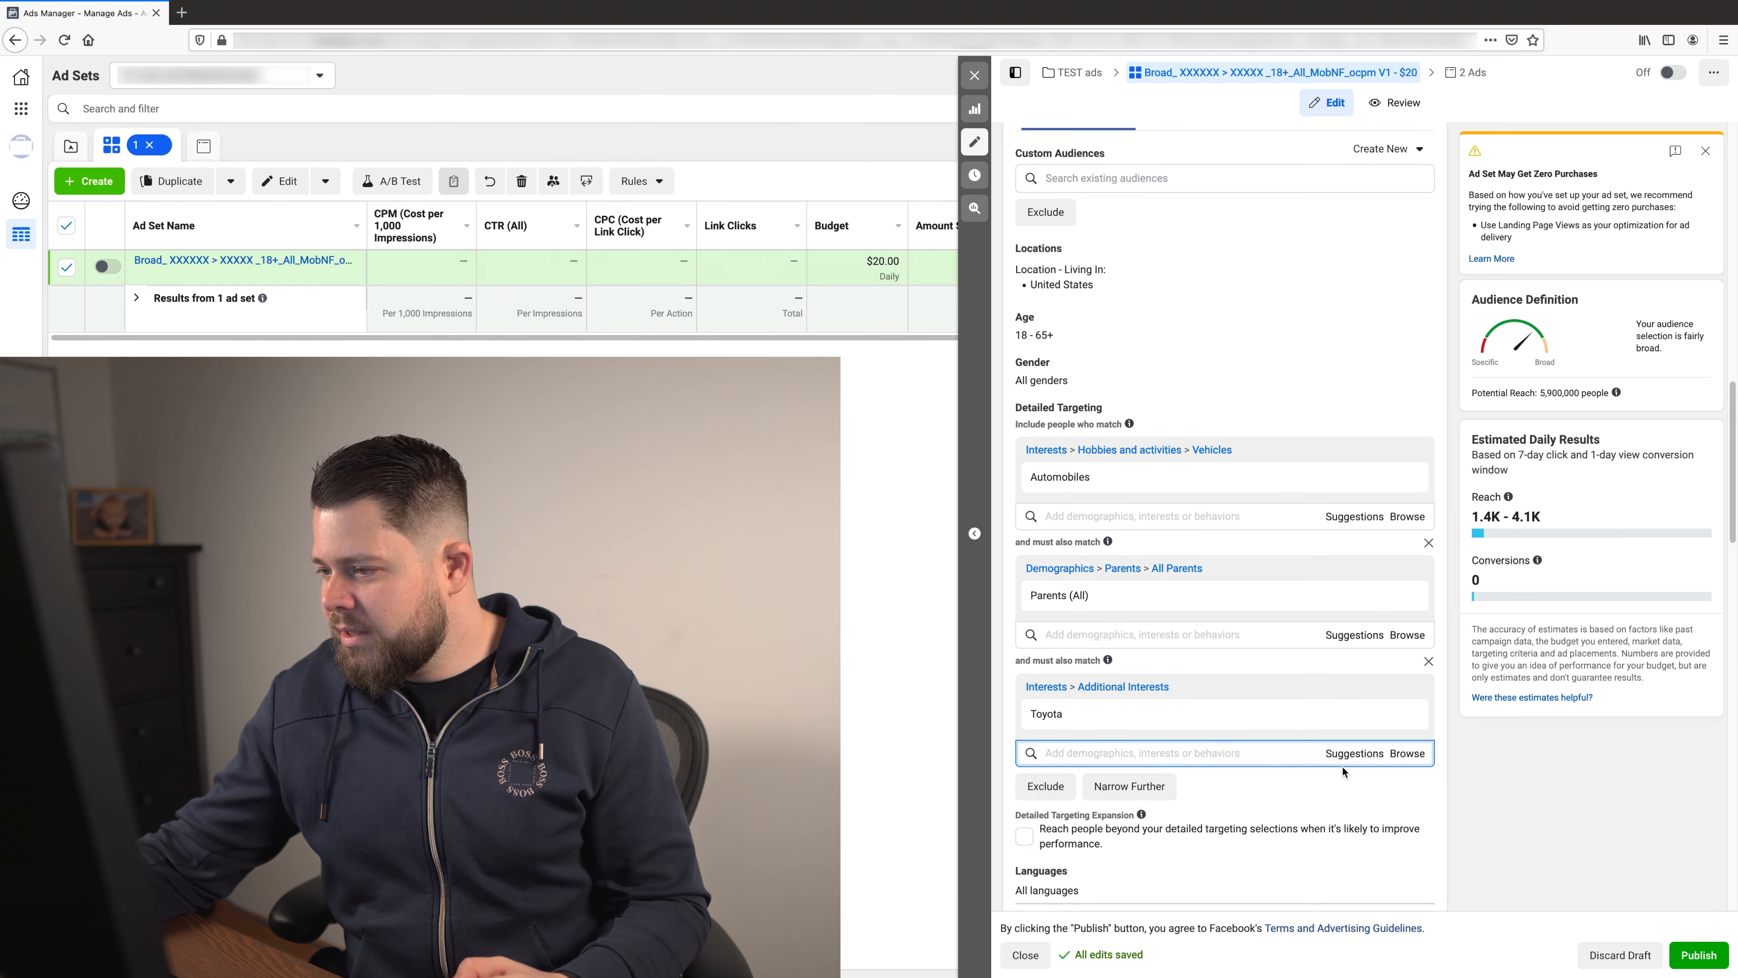
scroll(1342, 768, "down", 2)
left_click(1129, 653)
left_click(1234, 678)
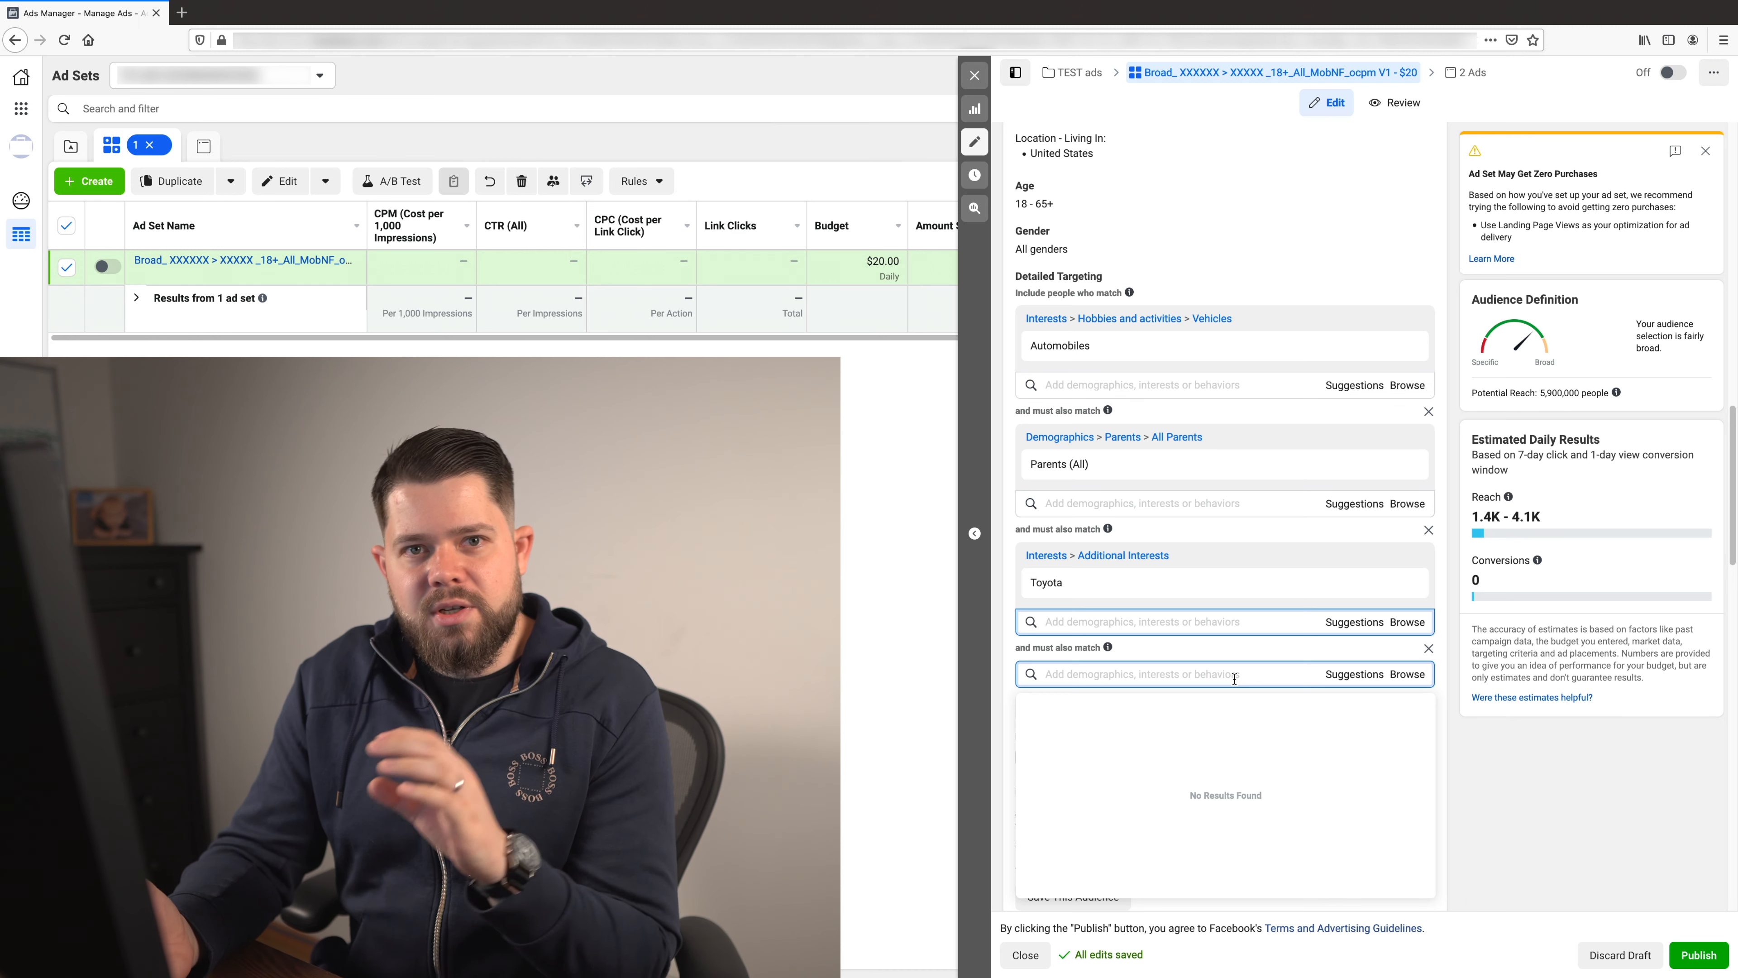
type("commuter")
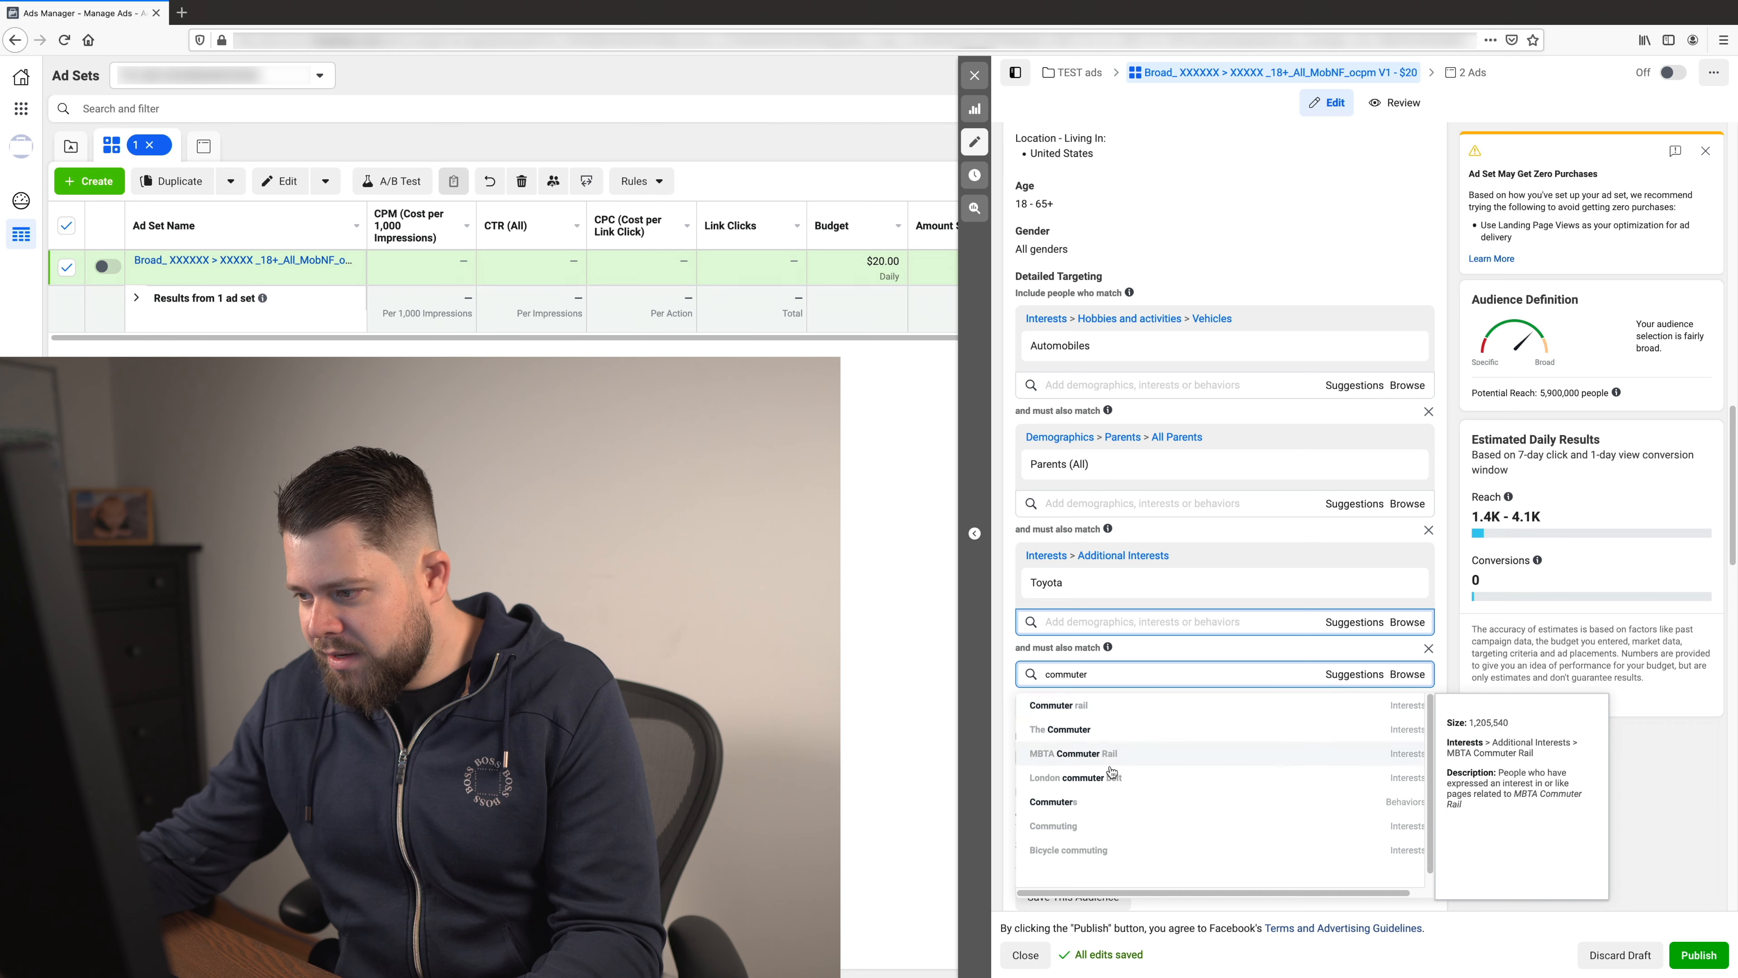
left_click(1093, 810)
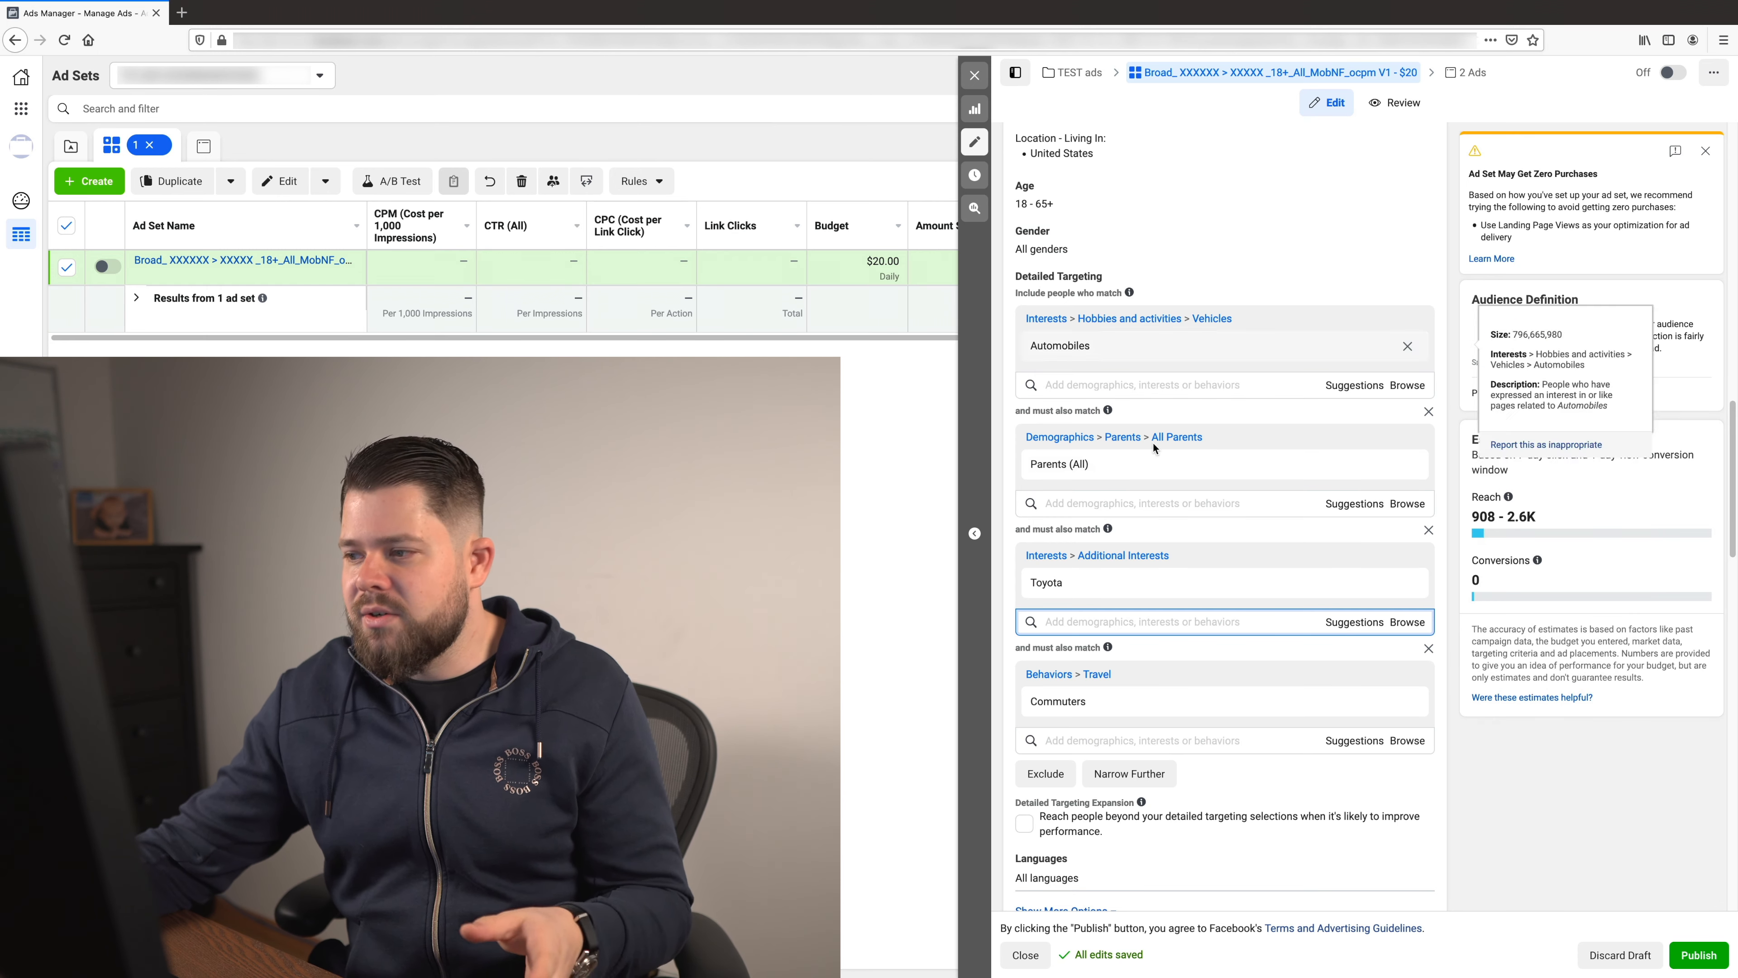
- Set the audience's minimum age to 35
left_click(1190, 199)
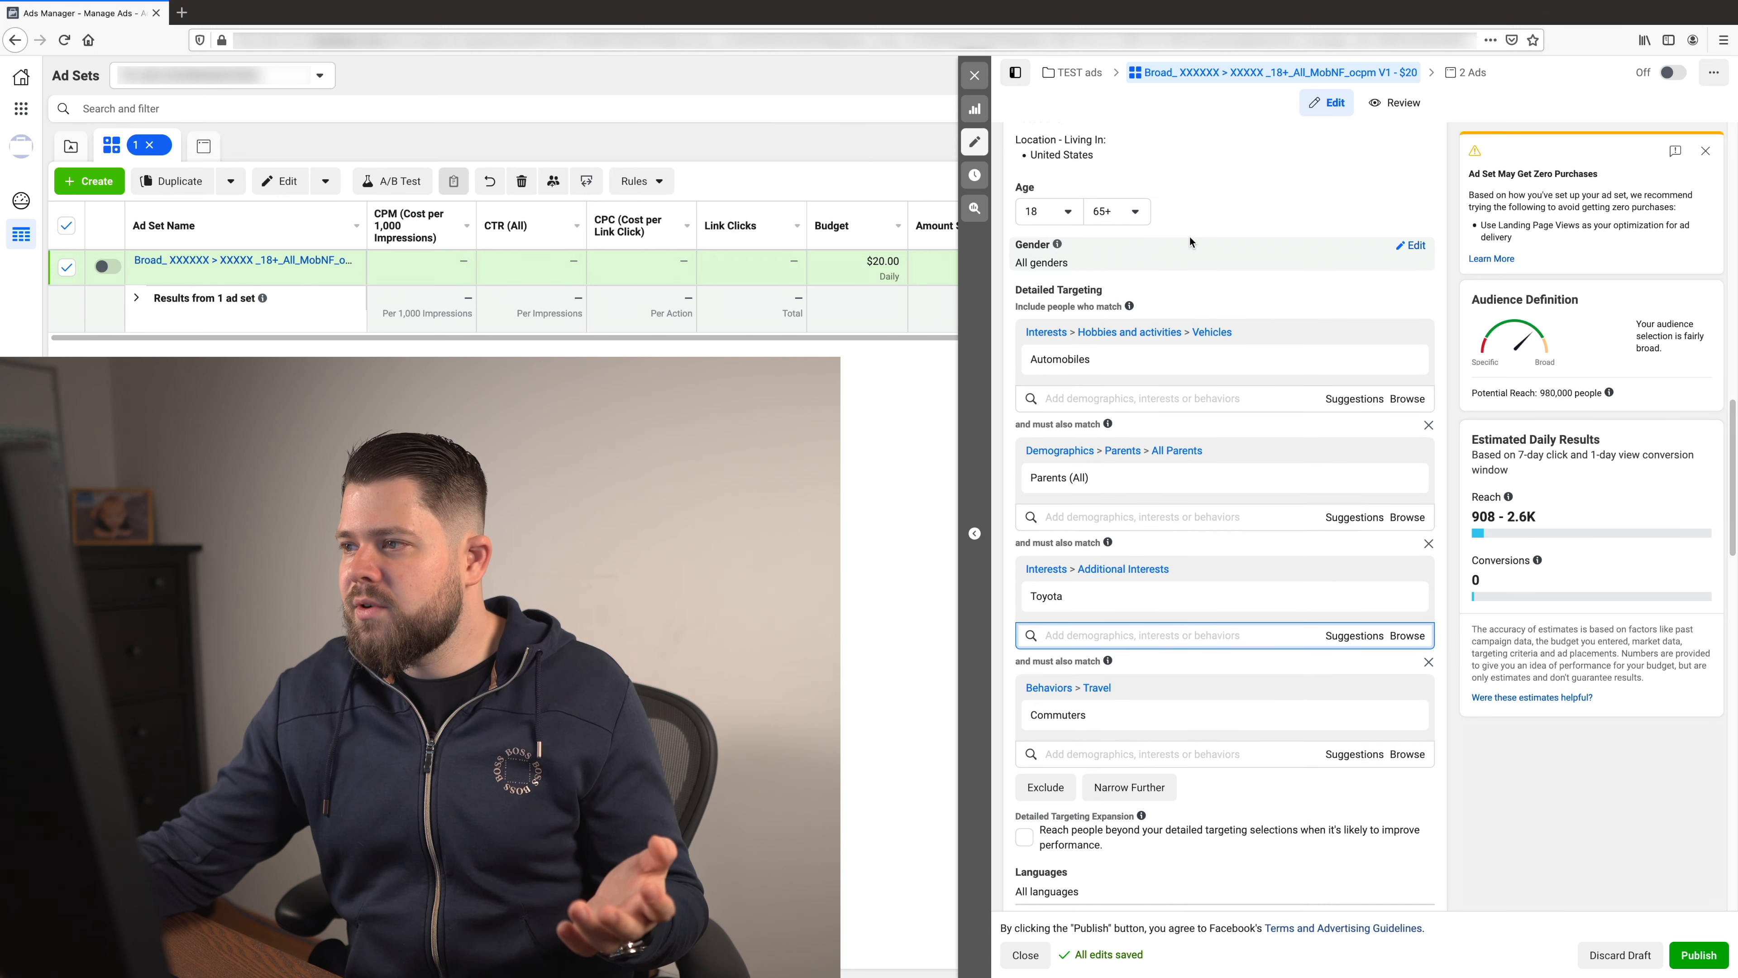
left_click(1047, 211)
scroll(1077, 331, "down", 3)
scroll(1078, 331, "down", 5)
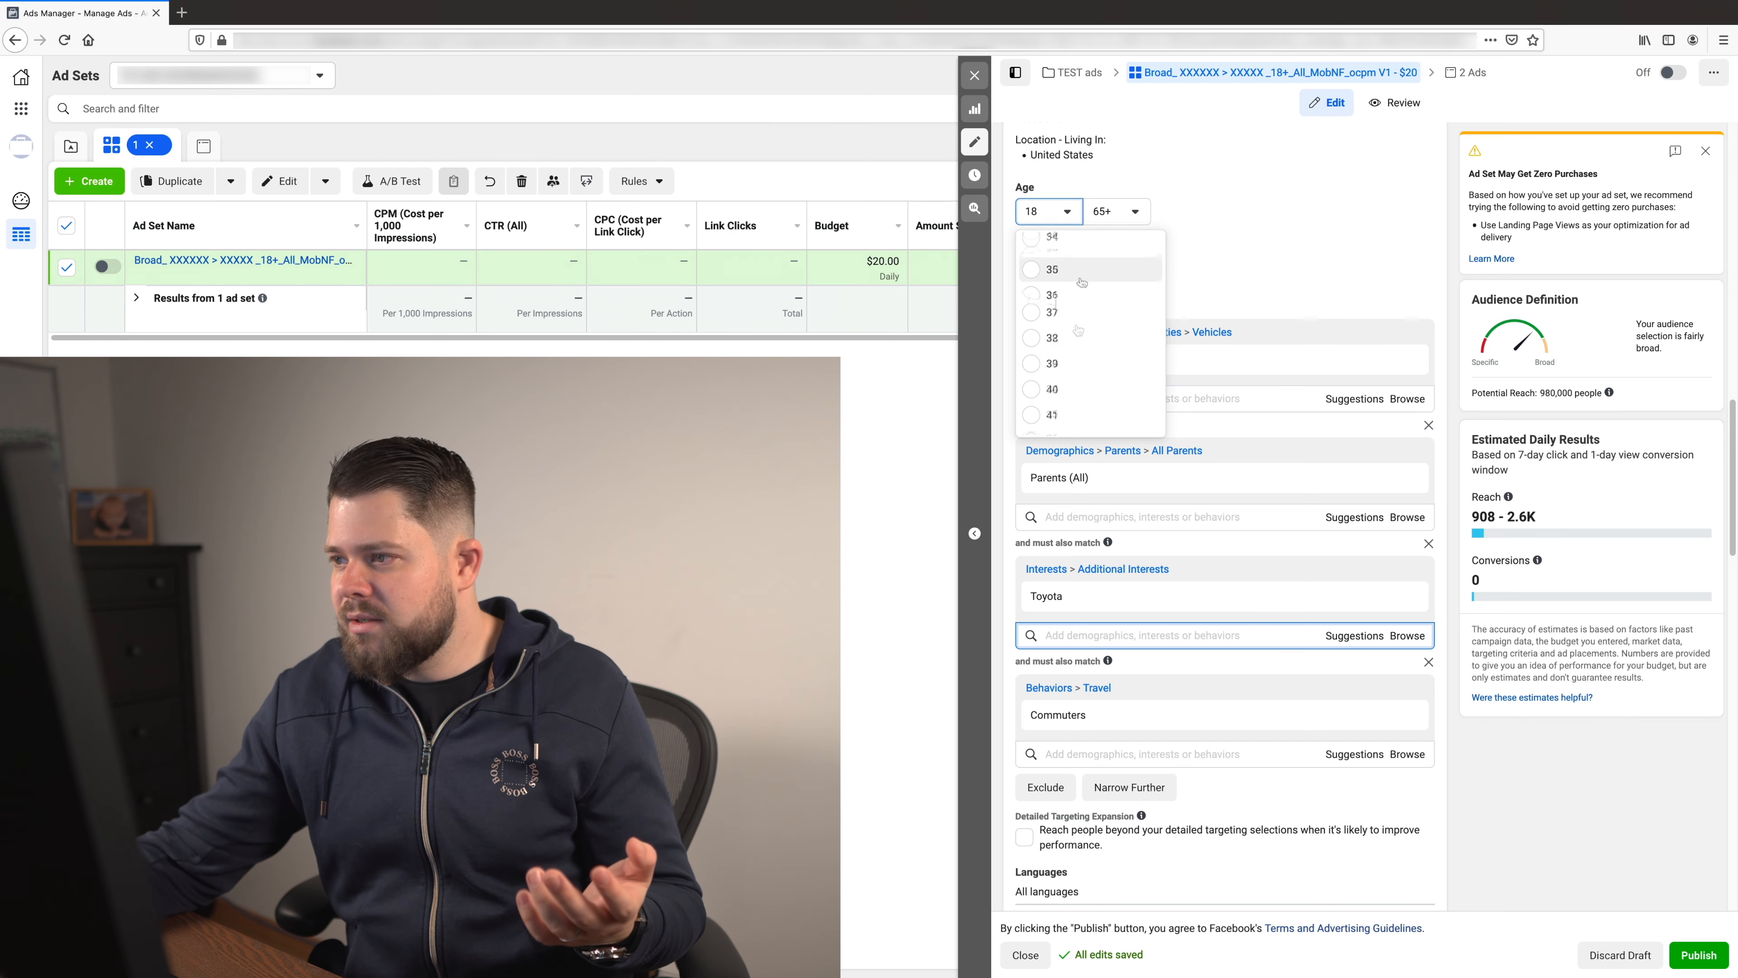
left_click(1077, 331)
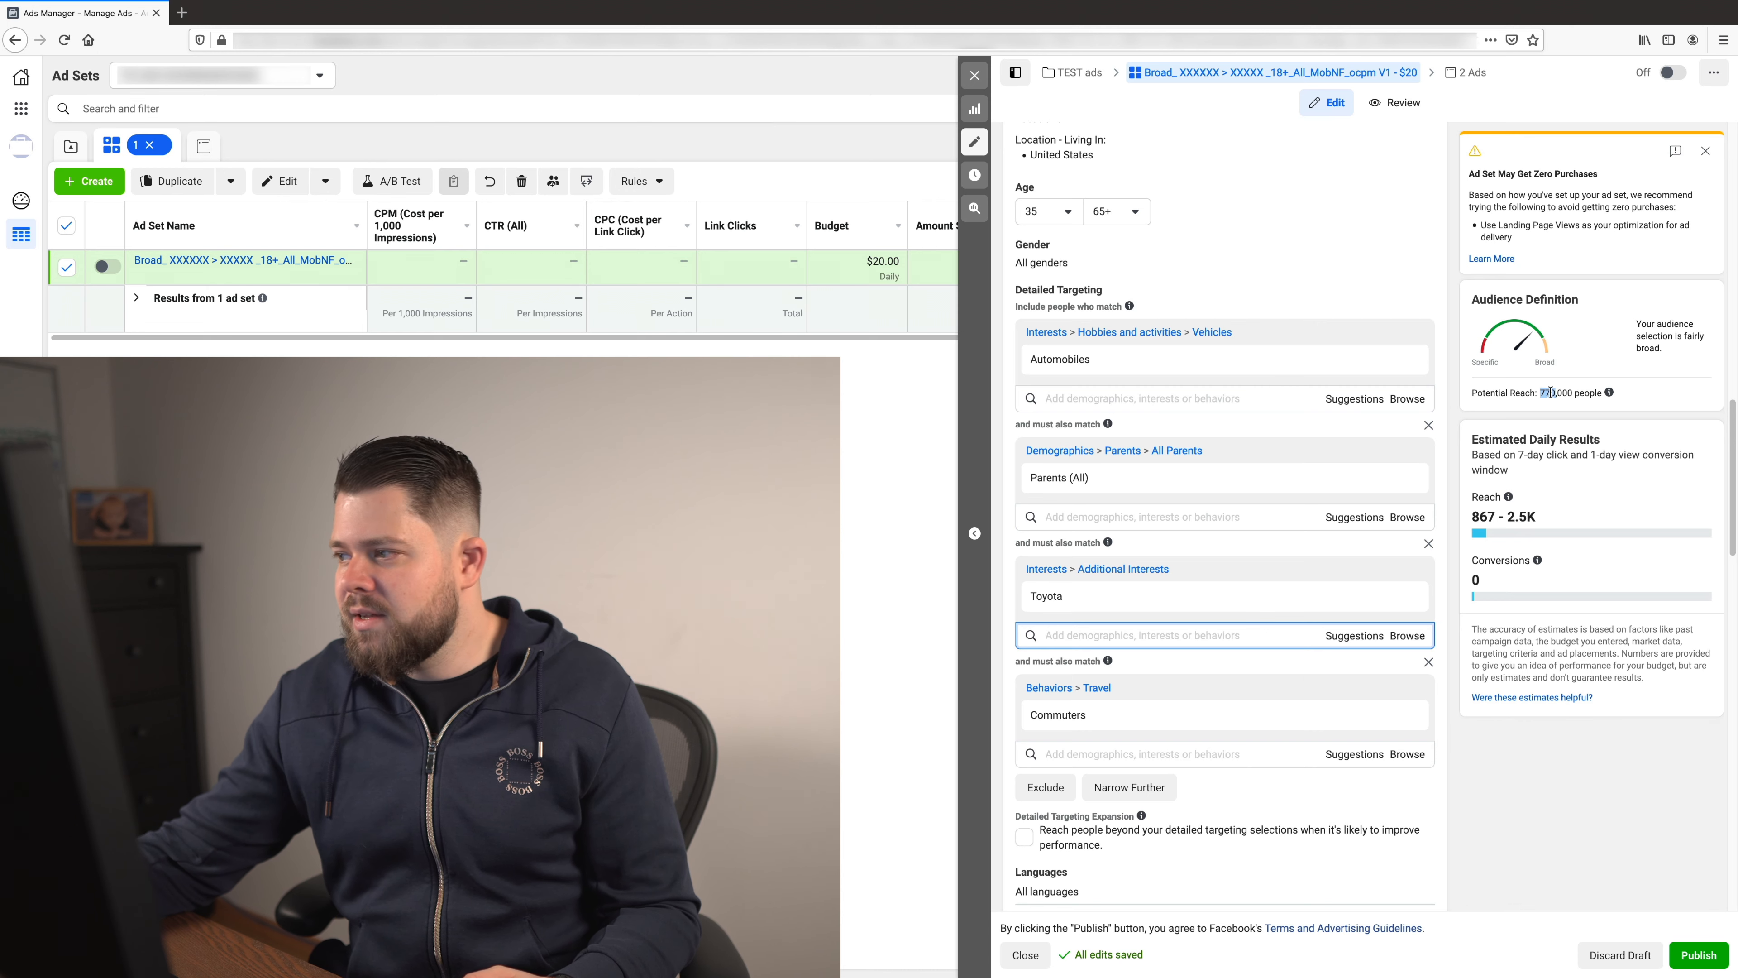
- Restore the audience's minimum age to 18
left_click(1046, 211)
scroll(1090, 334, "up", 8)
left_click(1054, 236)
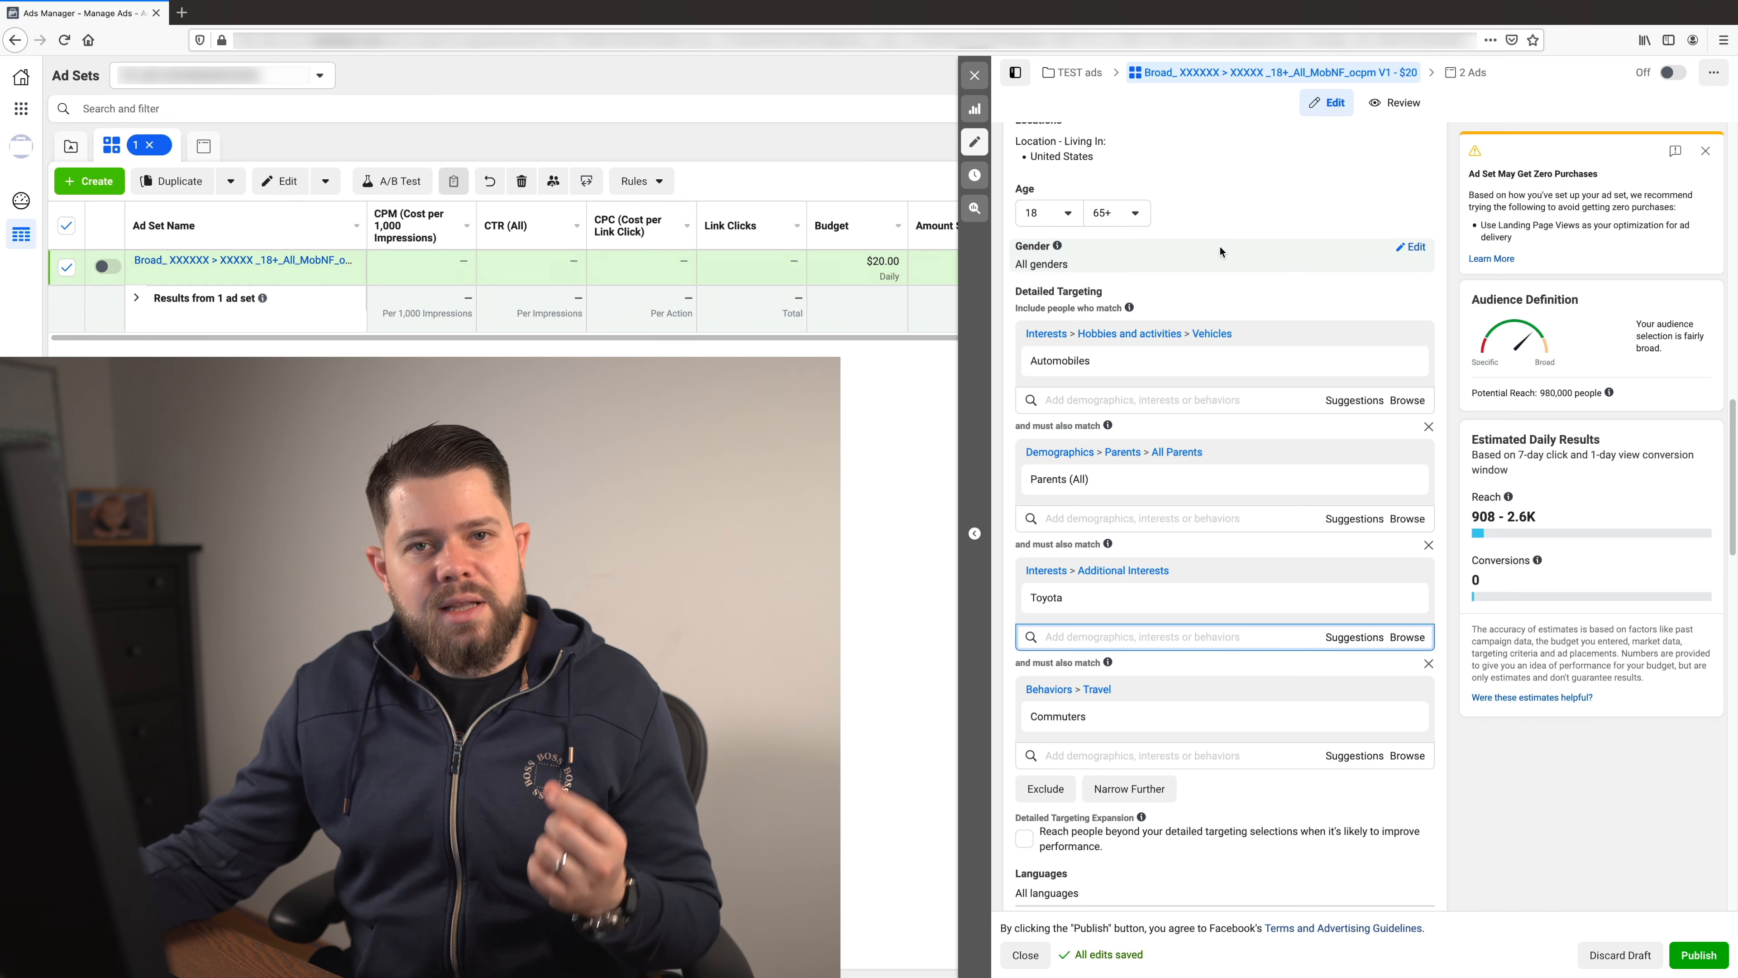
- Remove all layered targeting criteria, from Automobiles through Commuters, from the ad set's detailed targeting
scroll(1241, 245, "up", 1)
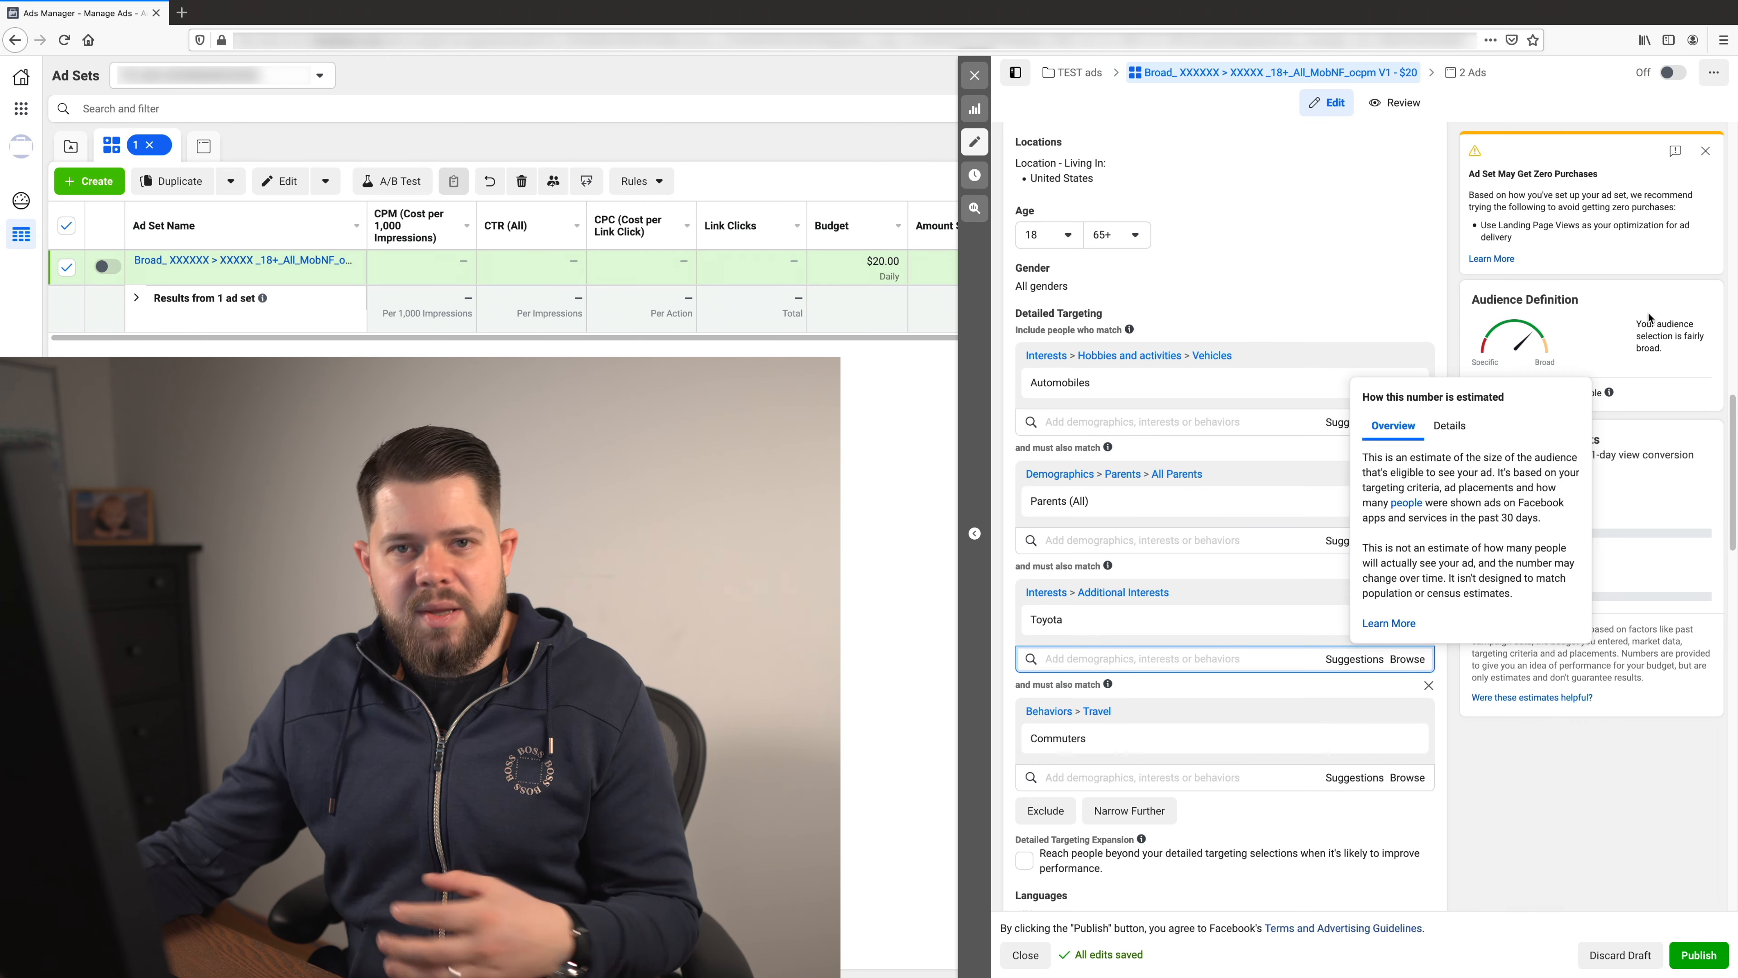
scroll(1645, 319, "down", 1)
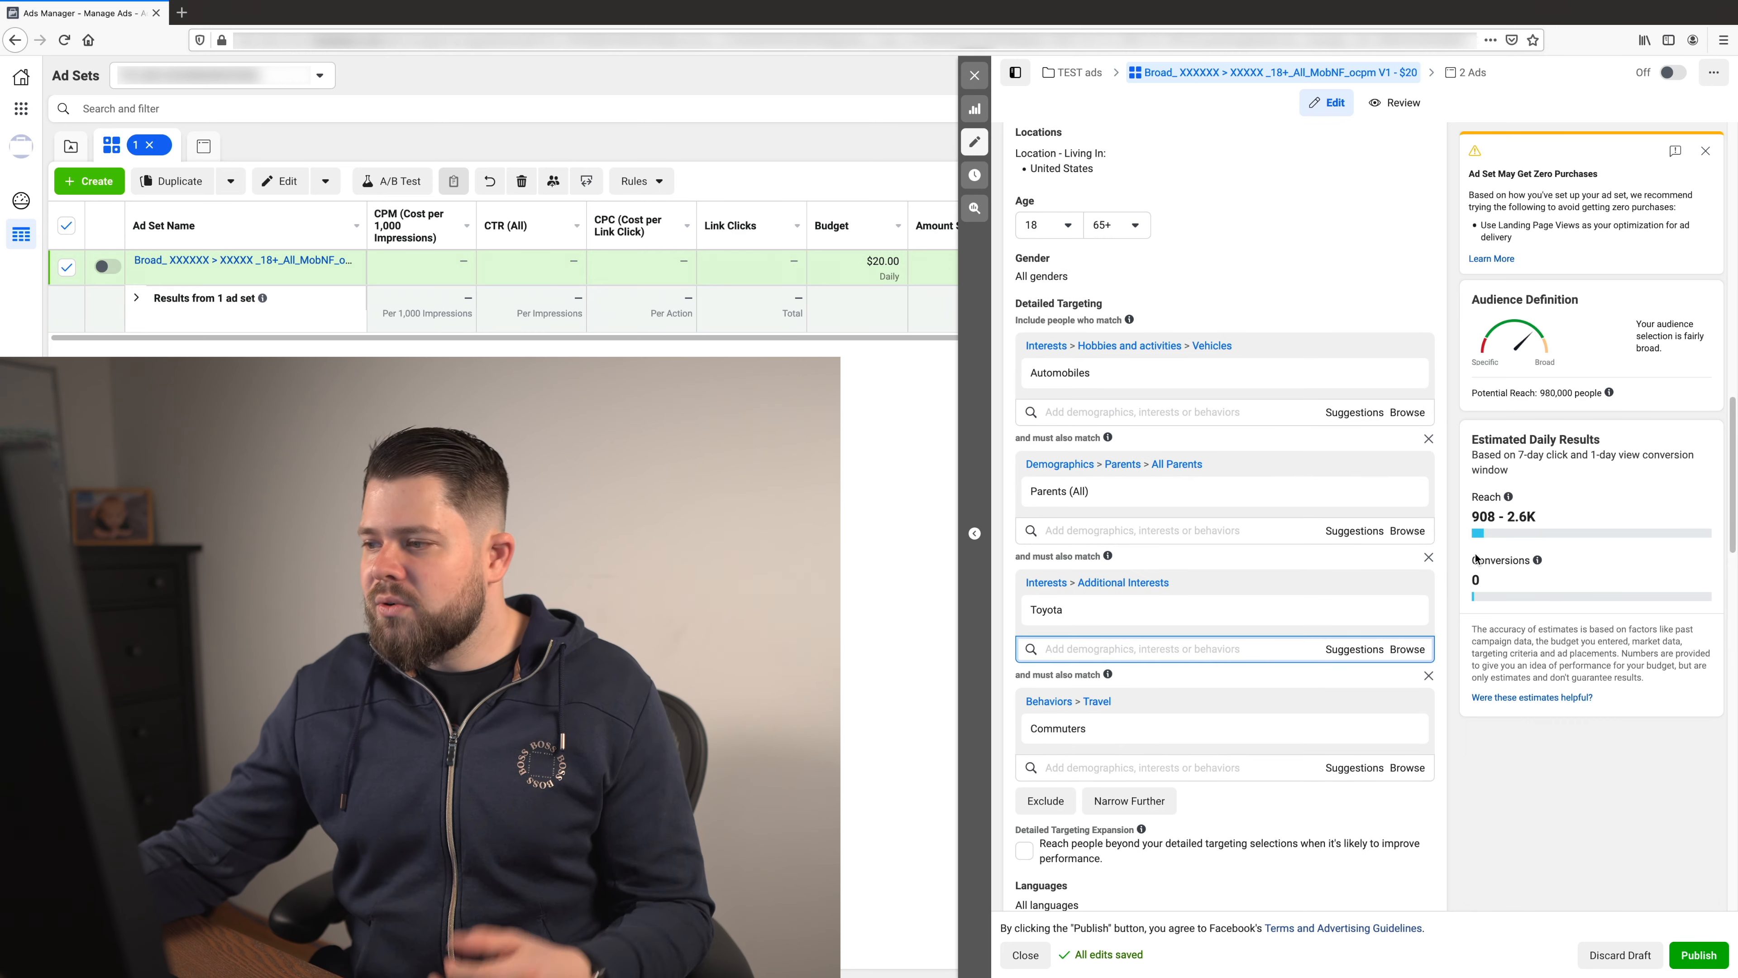
left_click(1422, 374)
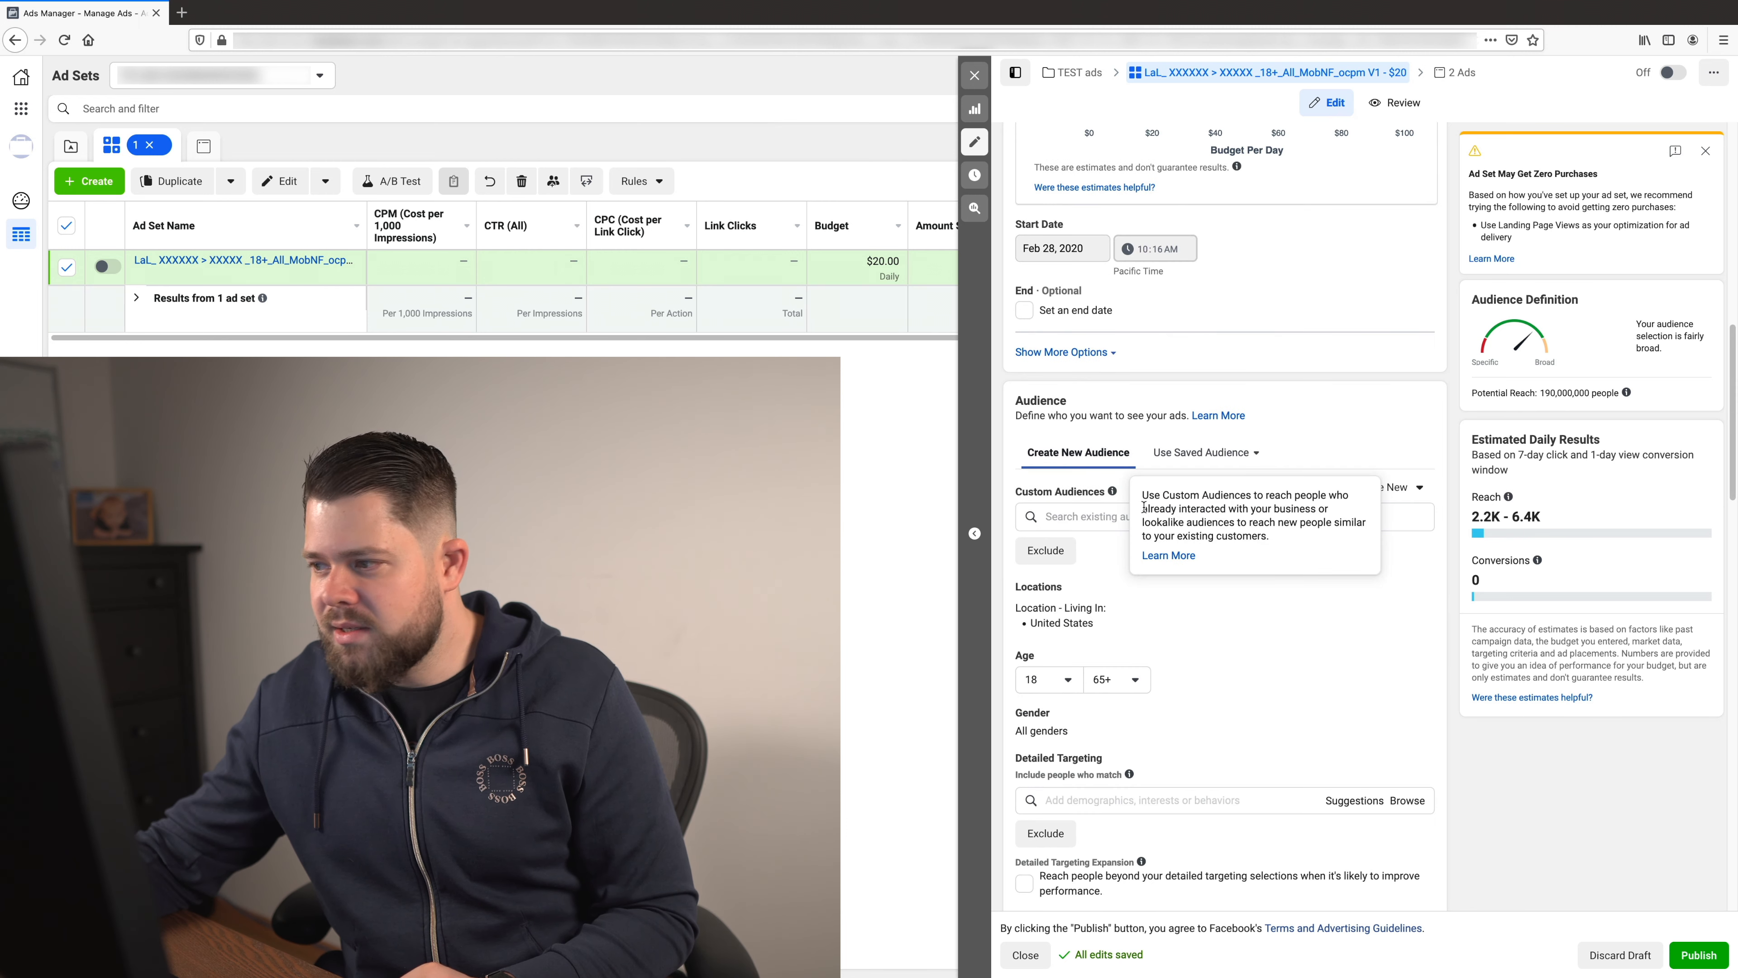
left_click(1124, 518)
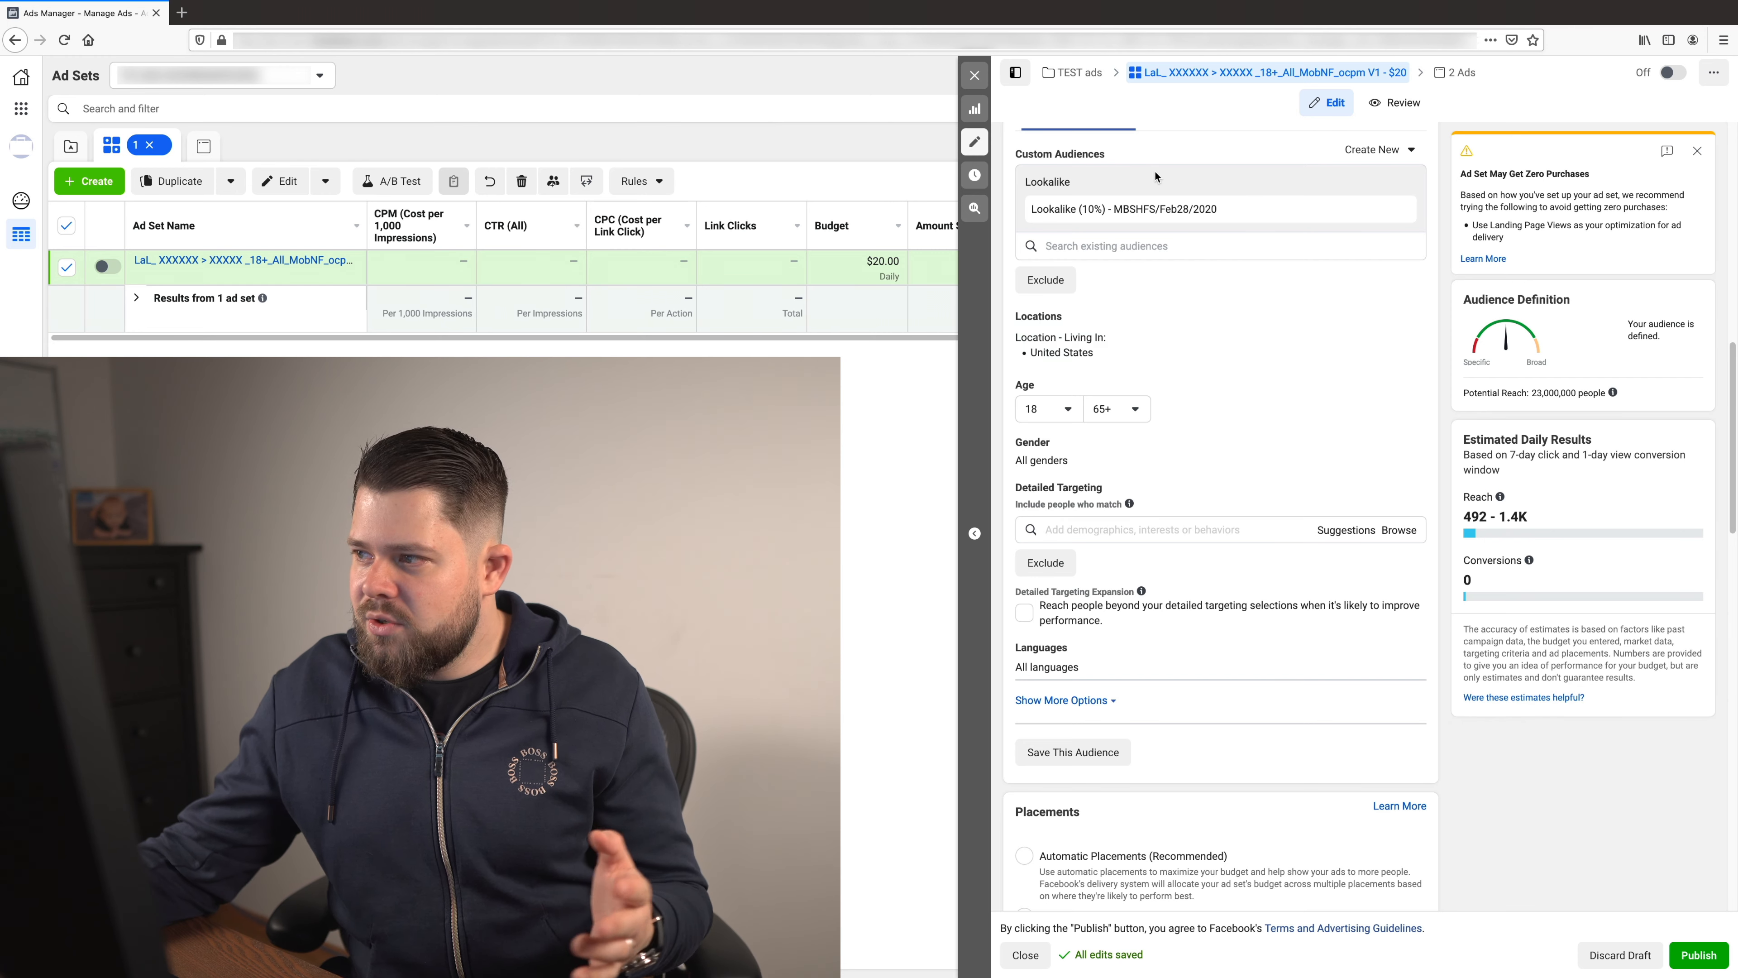
- Add the Cooking interest to the detailed targeting of the ad set that uses the 10% lookalike audience
scroll(1632, 576, "down", 1)
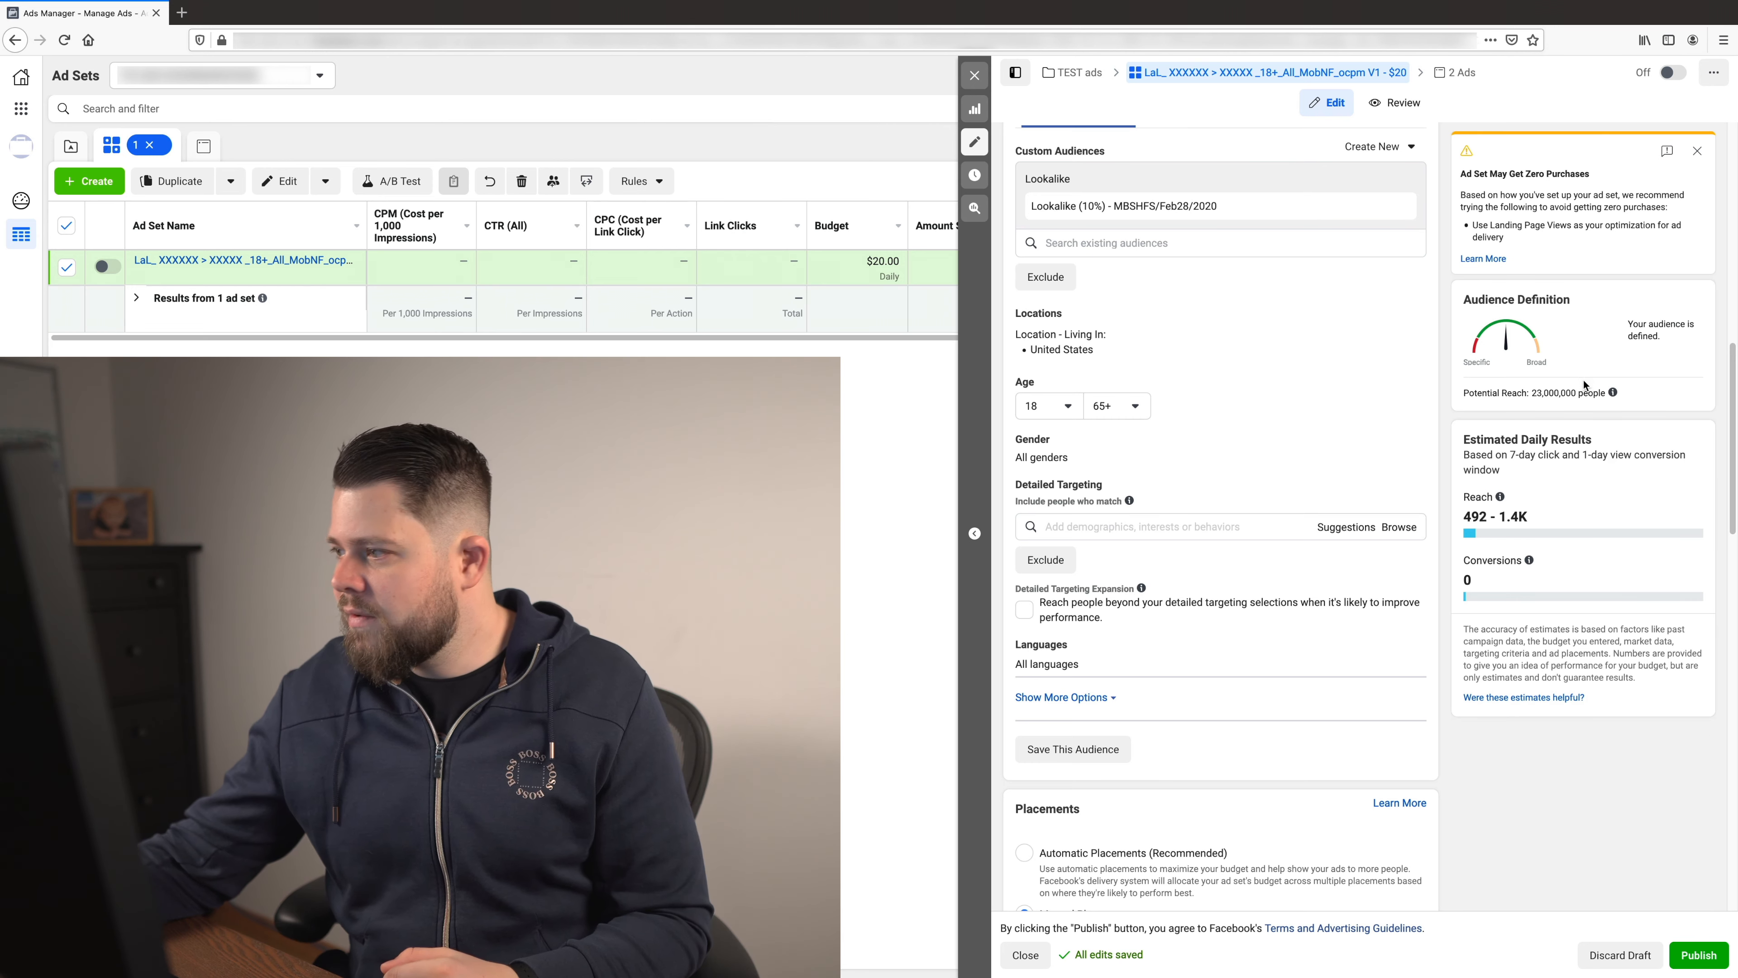
left_click(1212, 527)
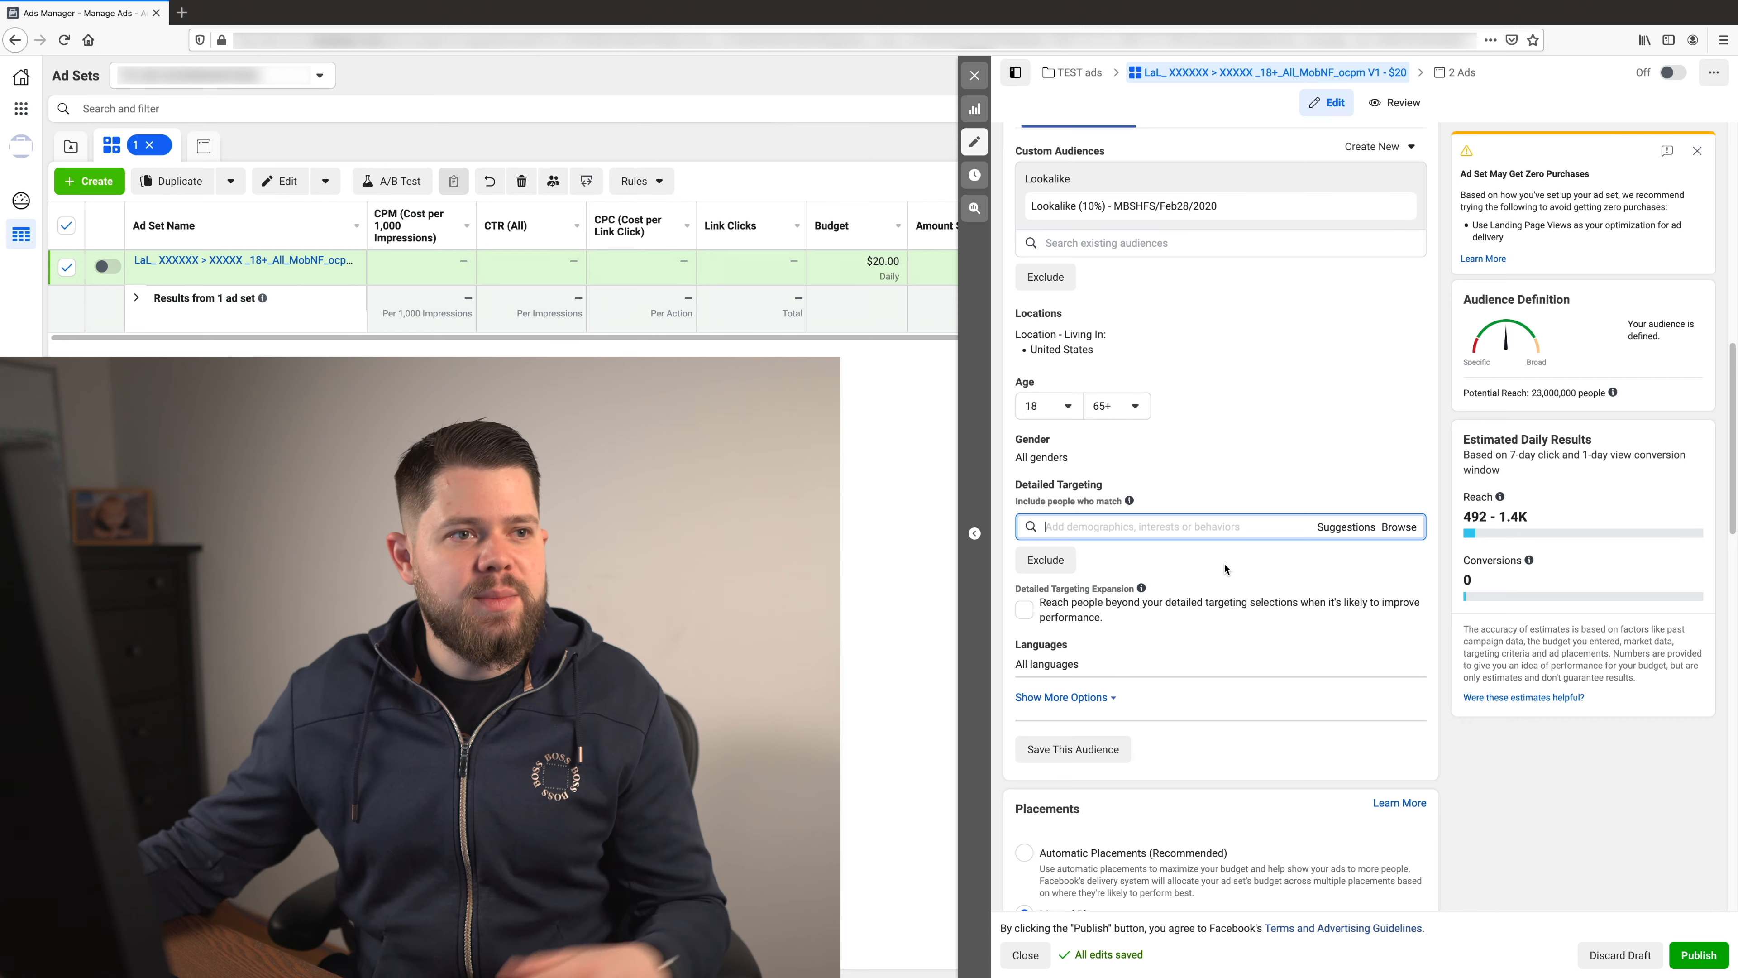
left_click(1218, 527)
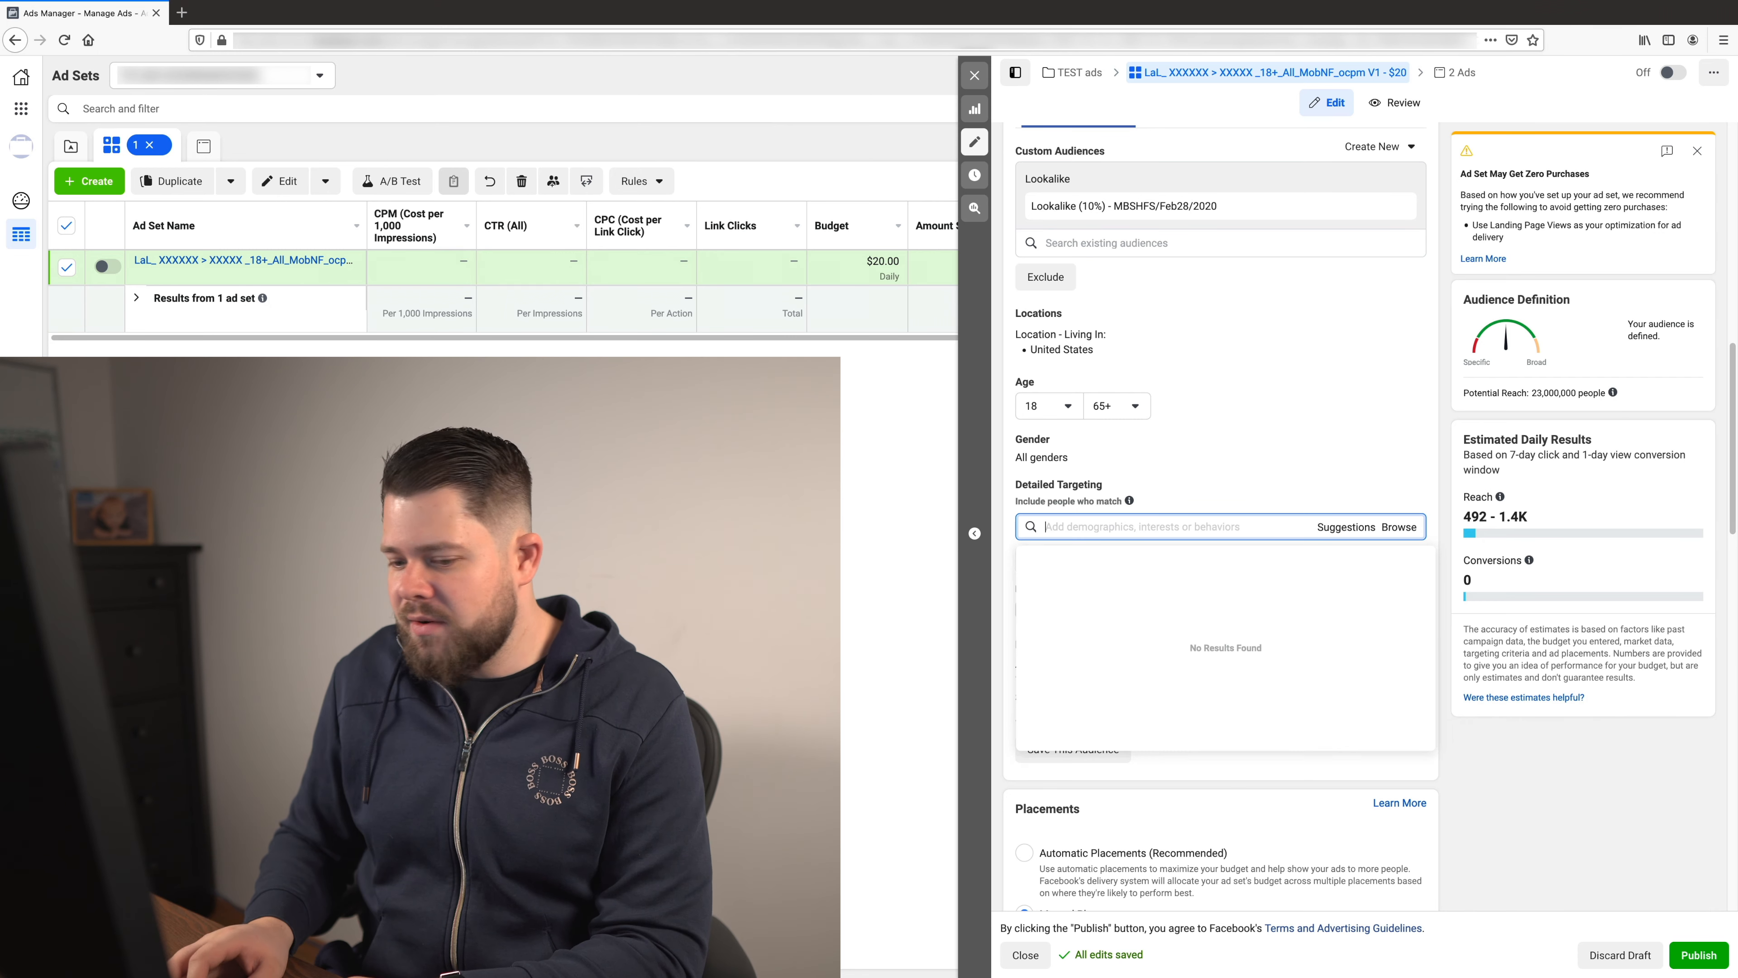
type("Cooking")
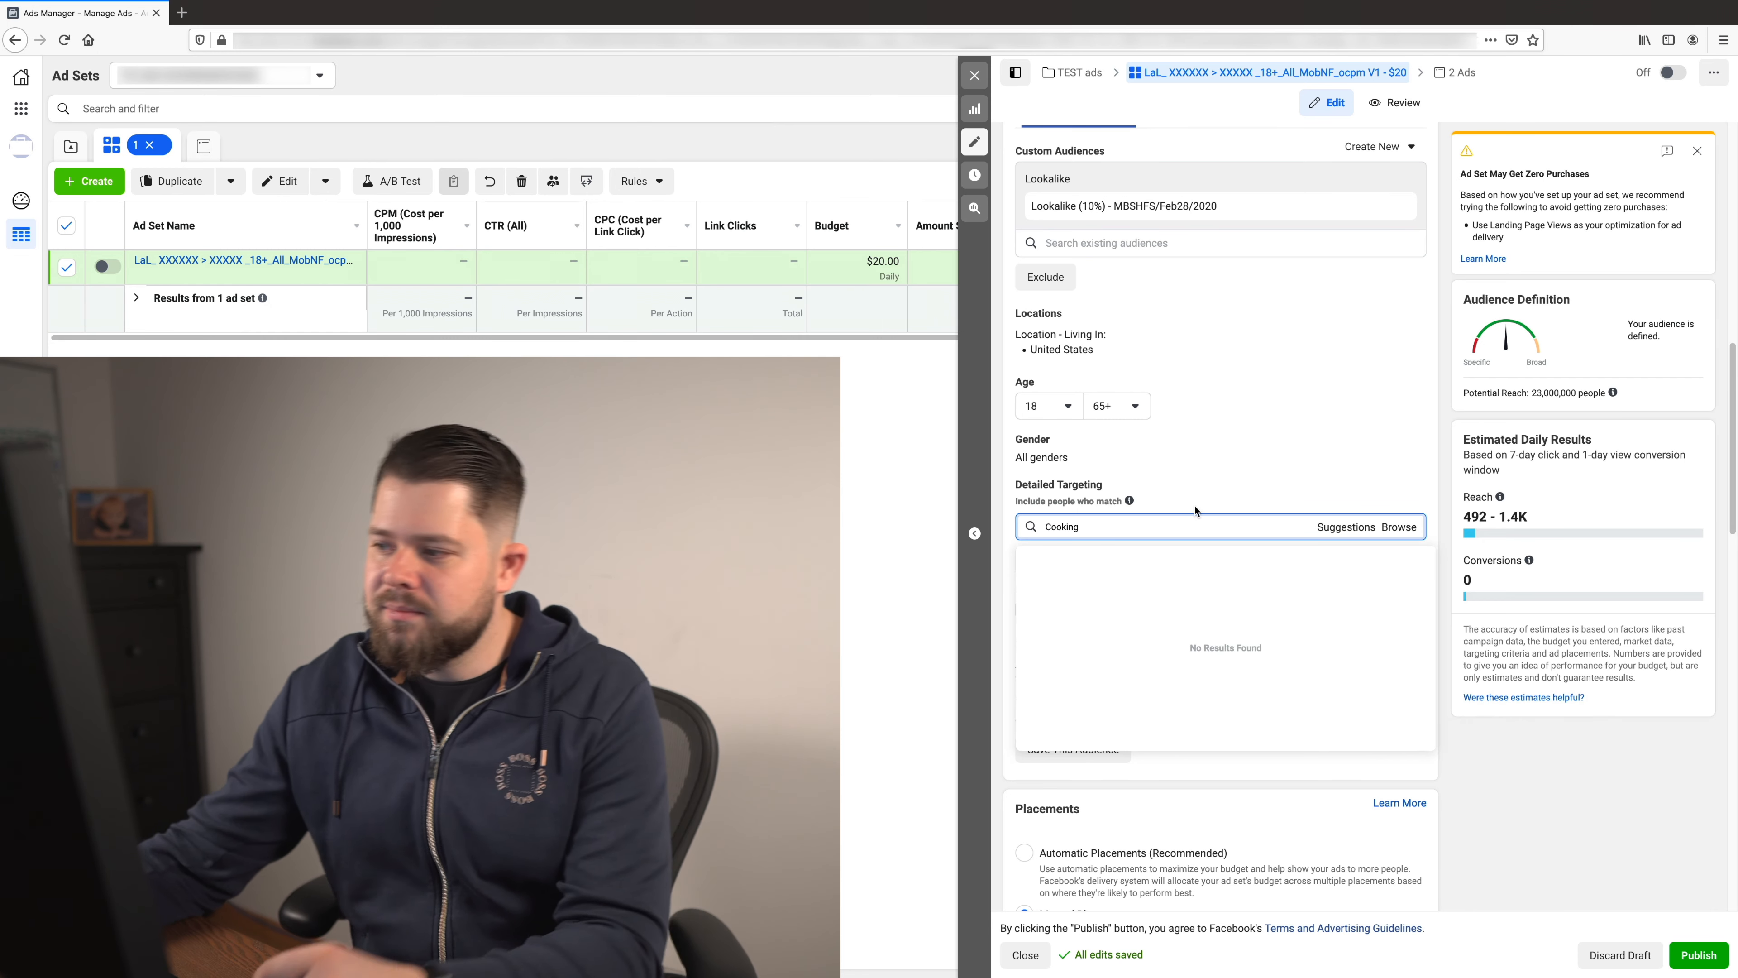
left_click(1161, 575)
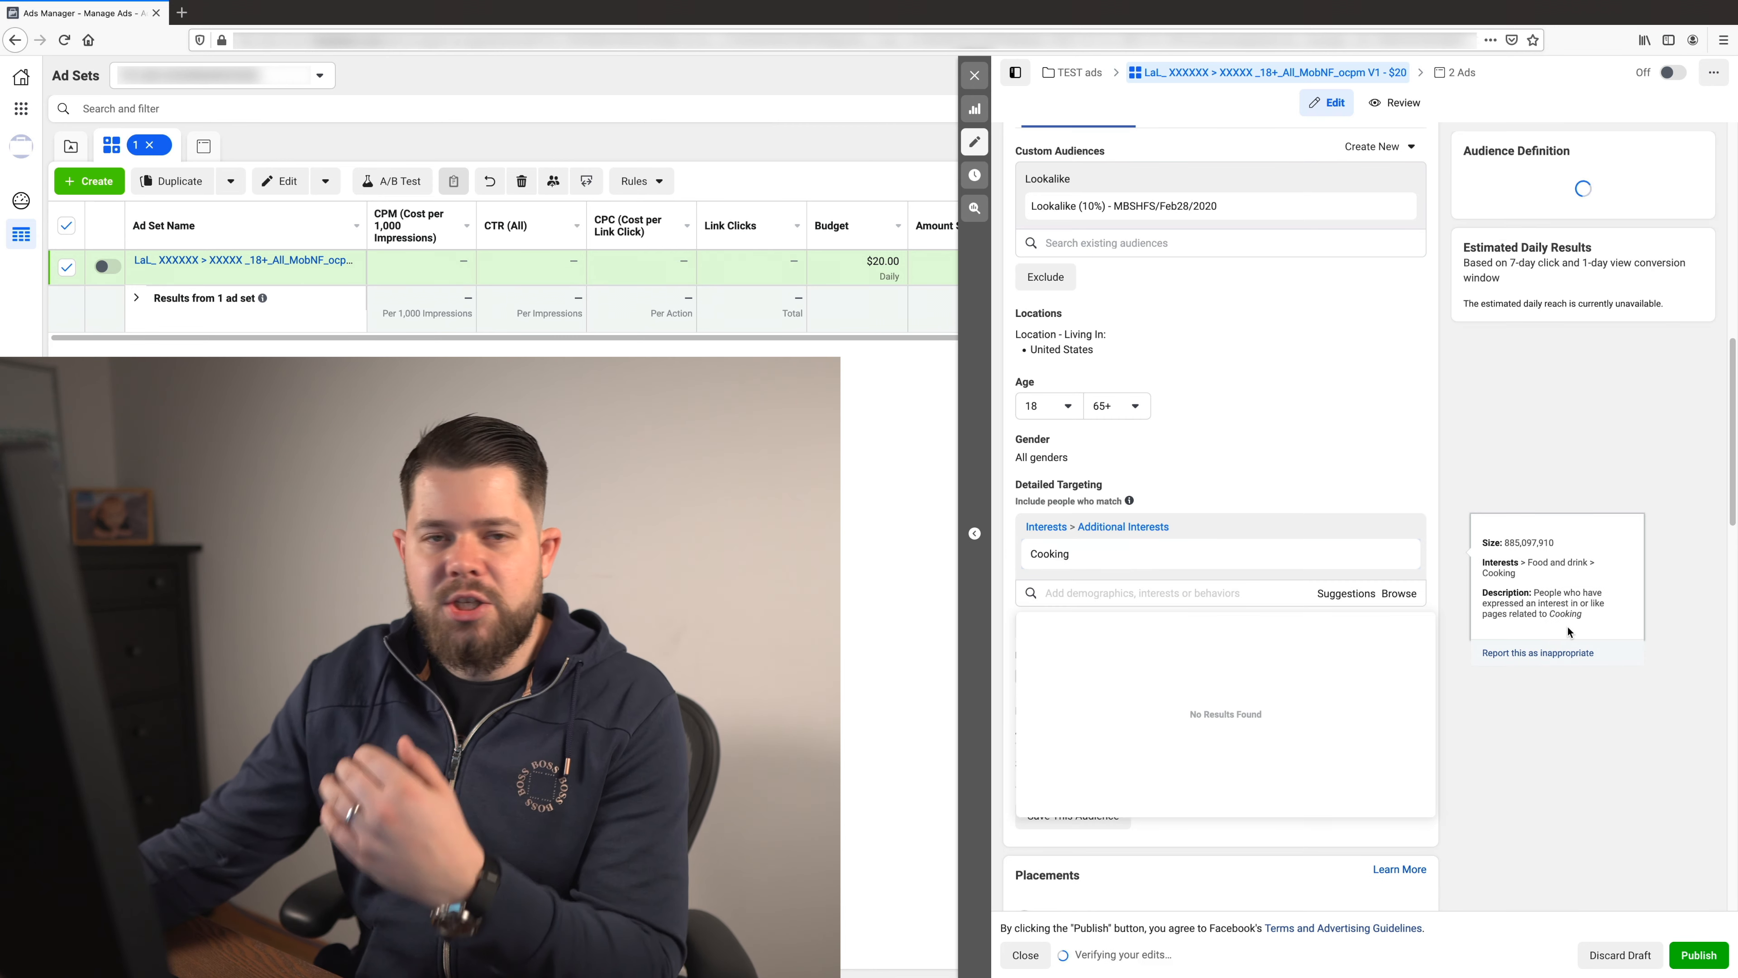
- Narrow the lookalike ad set's Cooking audience so that people must also match the Recipes interest
left_click(1667, 735)
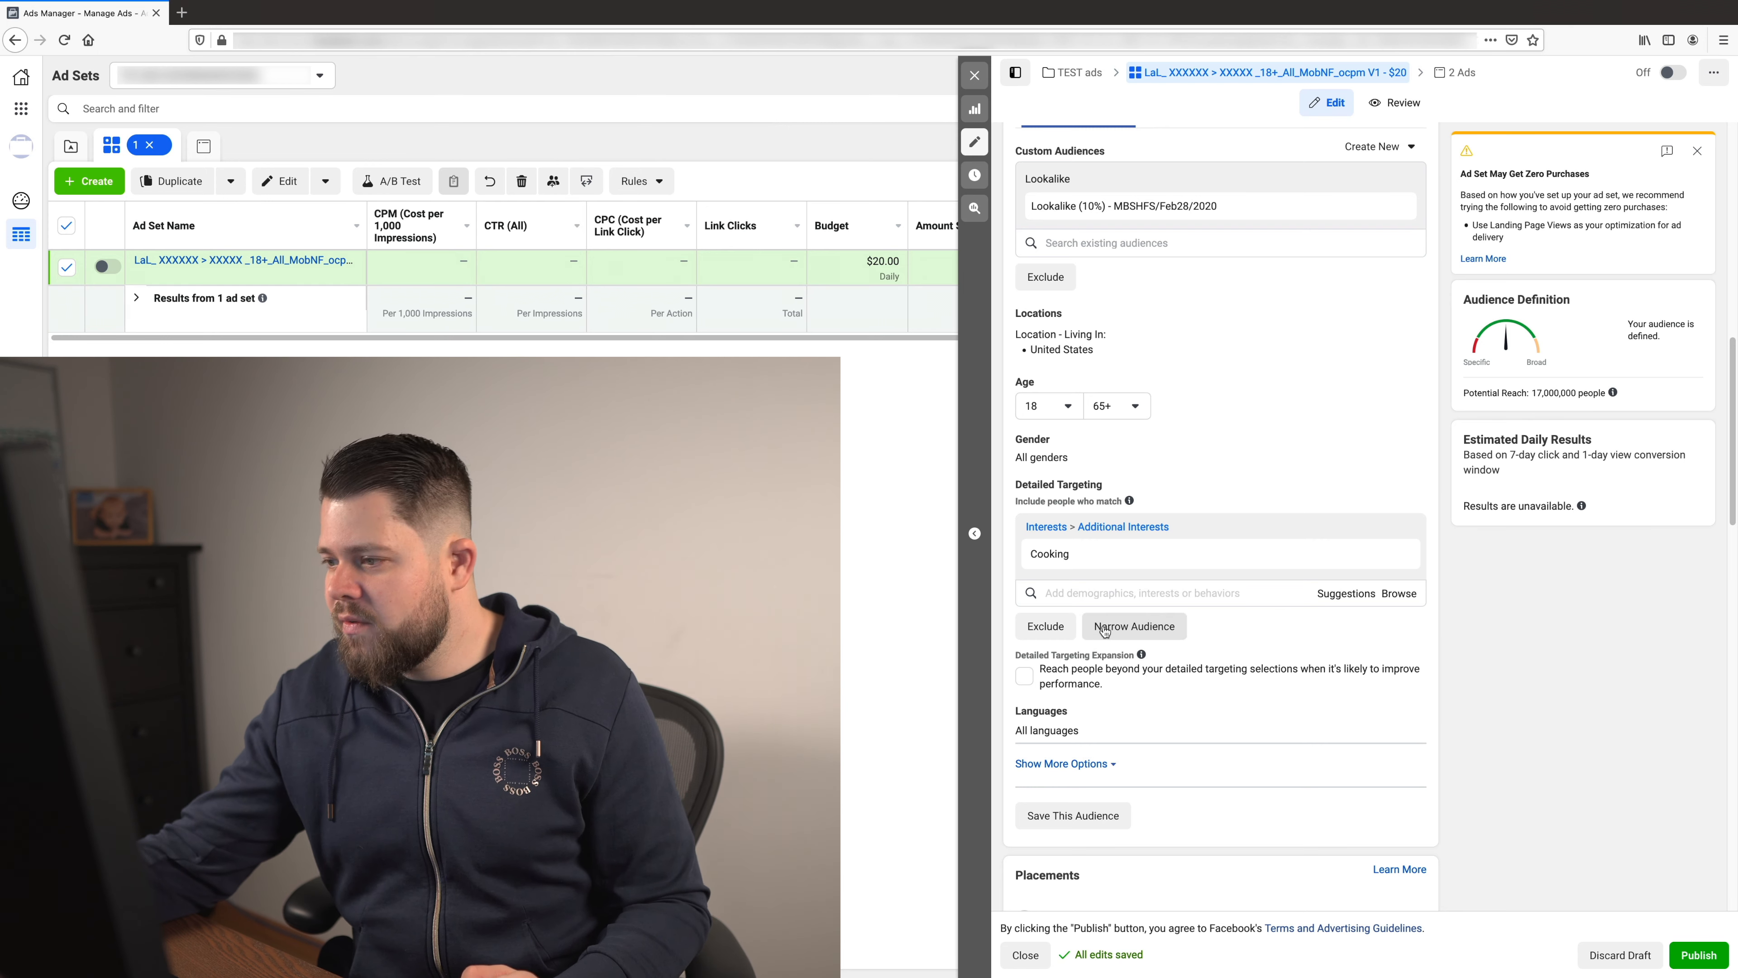
left_click(1134, 625)
scroll(1134, 506, "down", 2)
left_click(1143, 527)
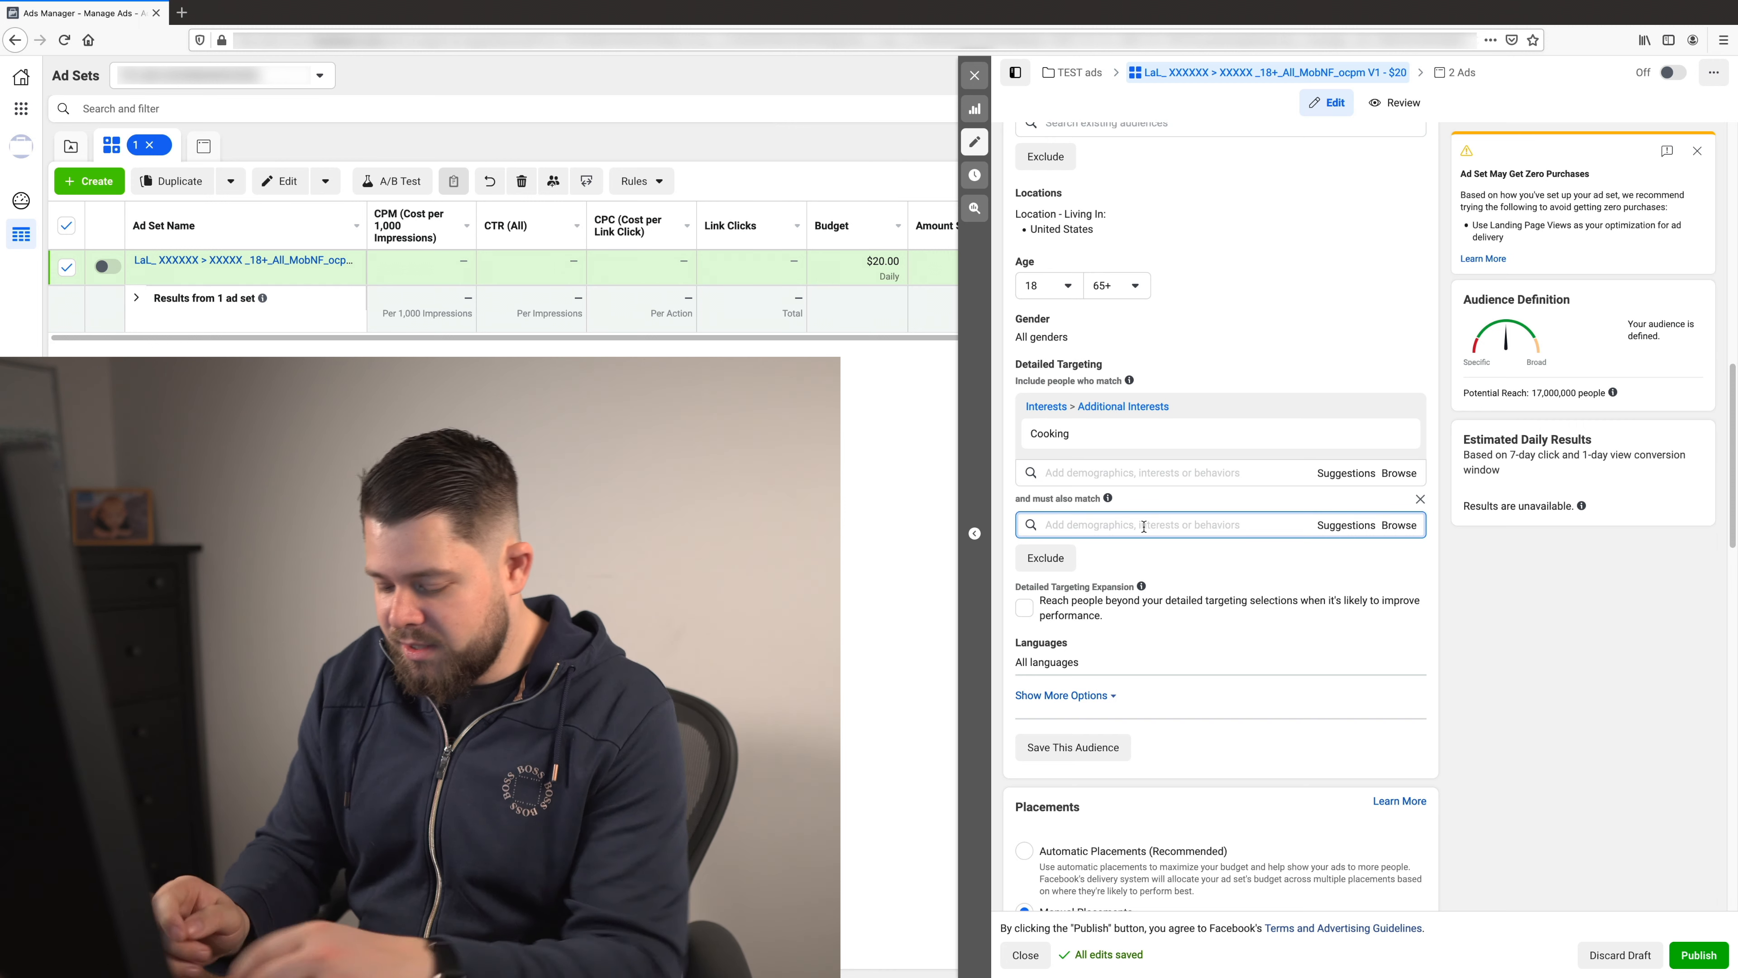
type("recipes")
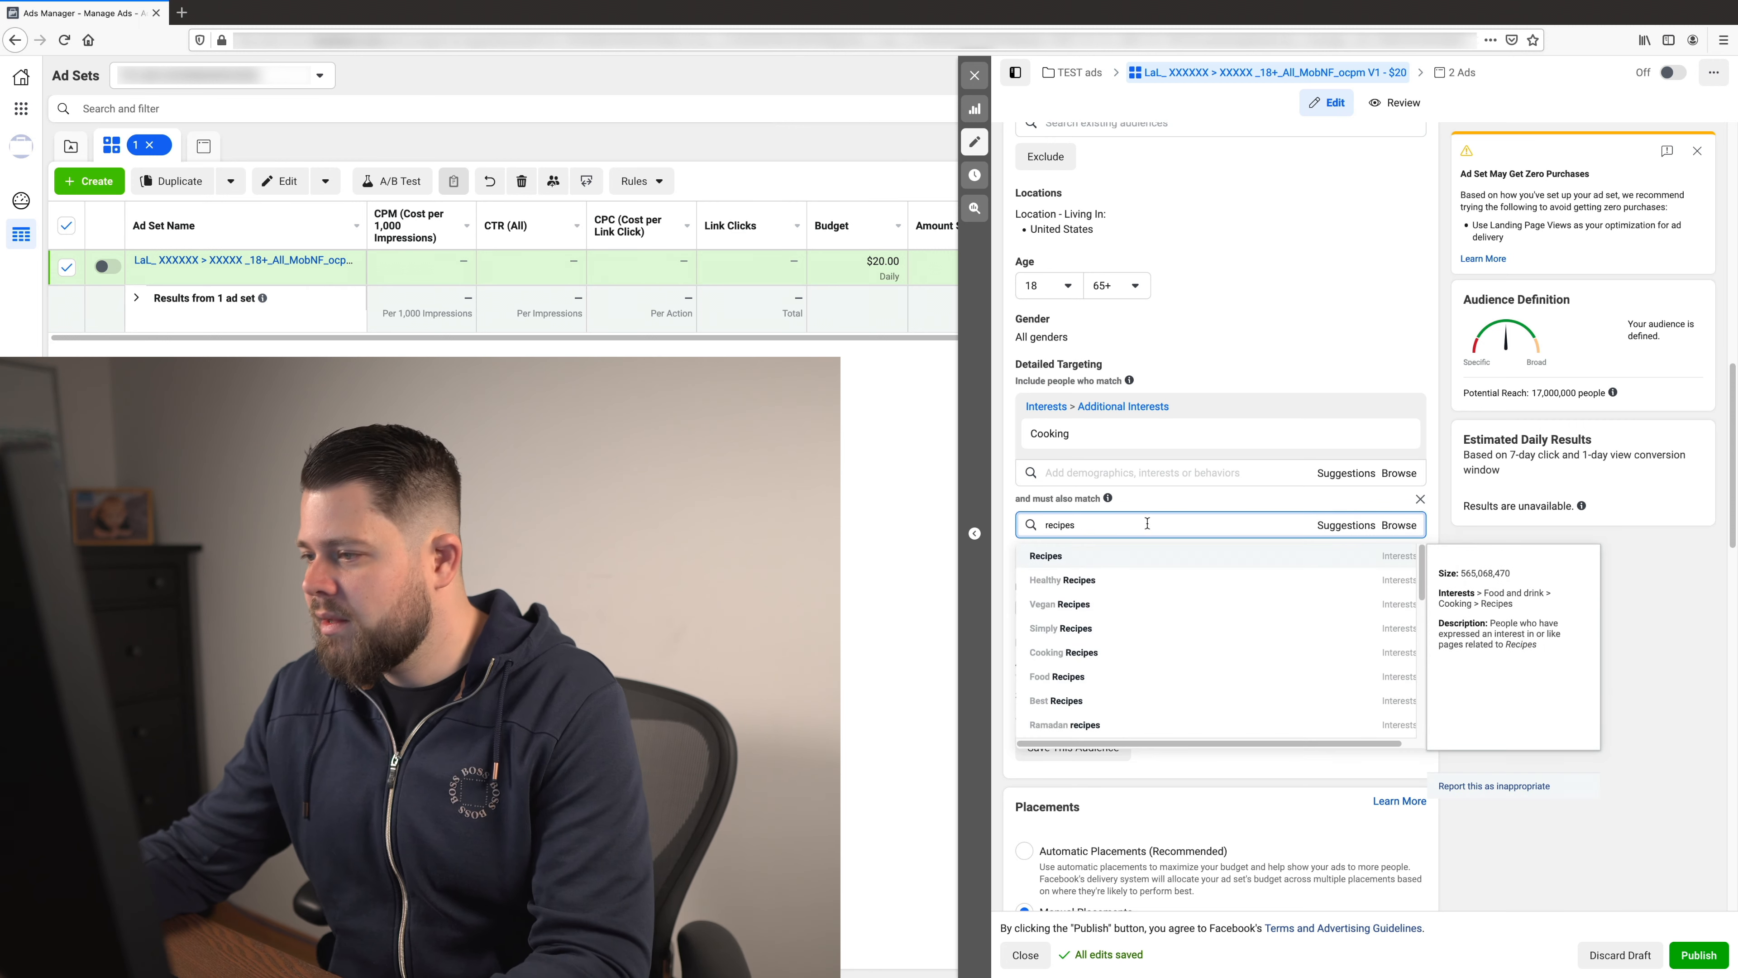
left_click(1086, 555)
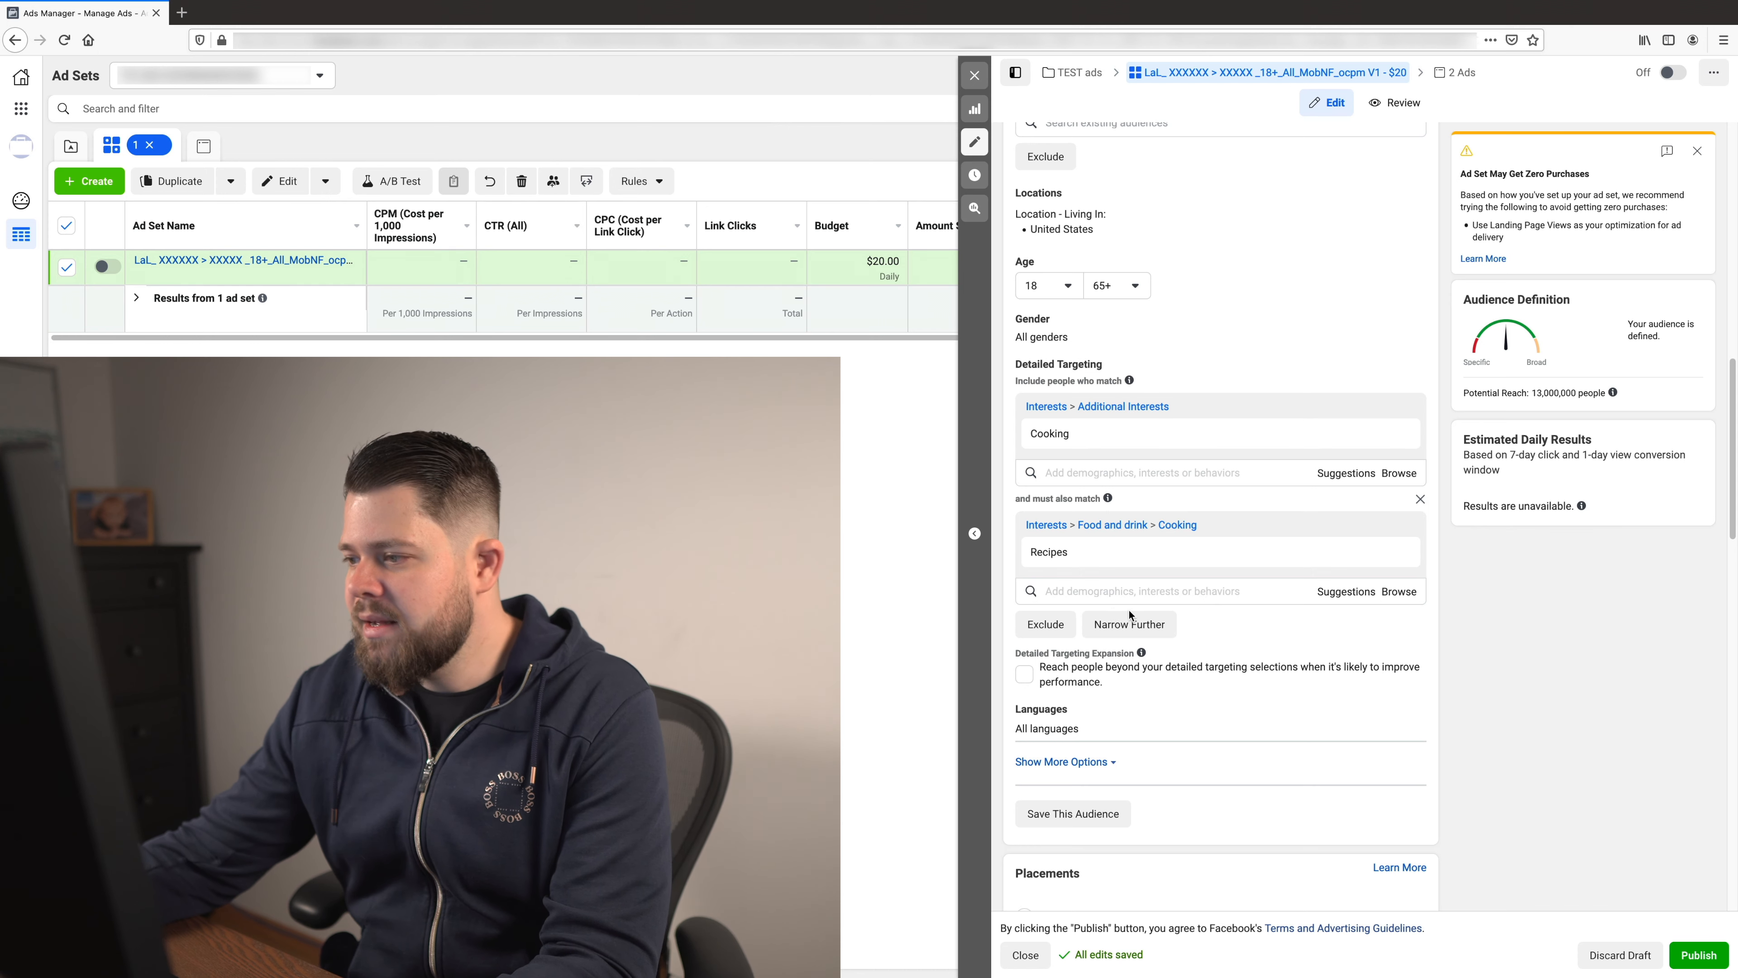
- Narrow the audience further with an additional must-also-match layer for the Vegetable interest
left_click(1136, 620)
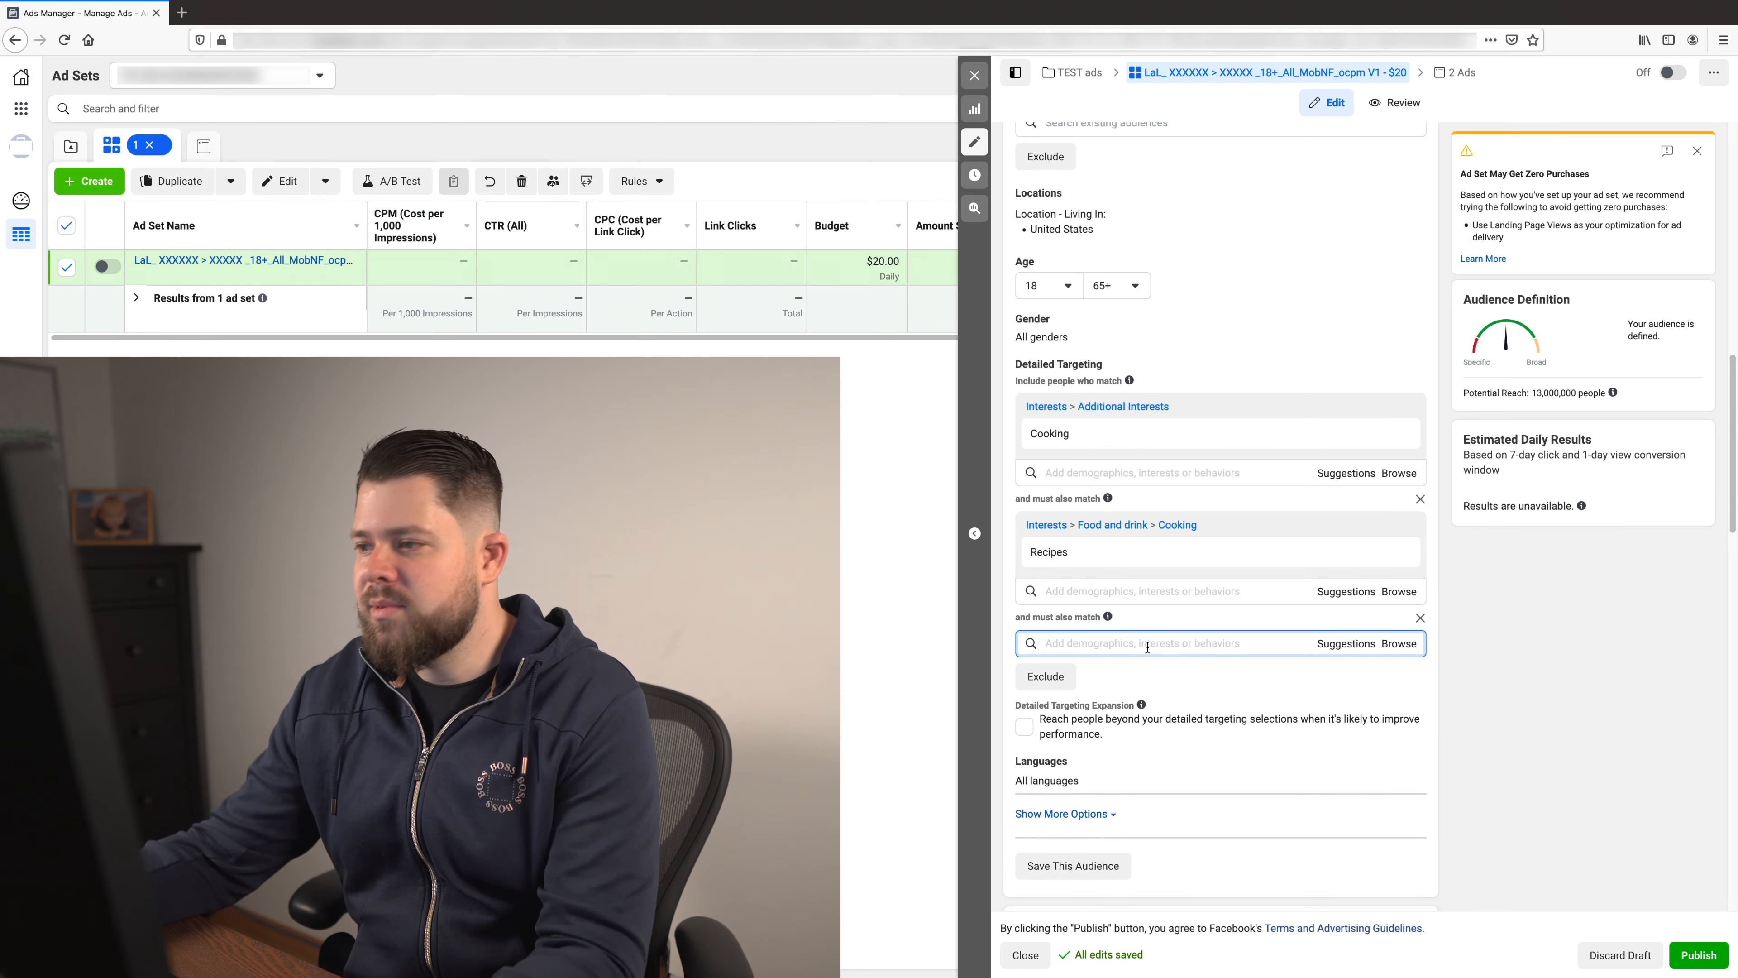
type("Veget")
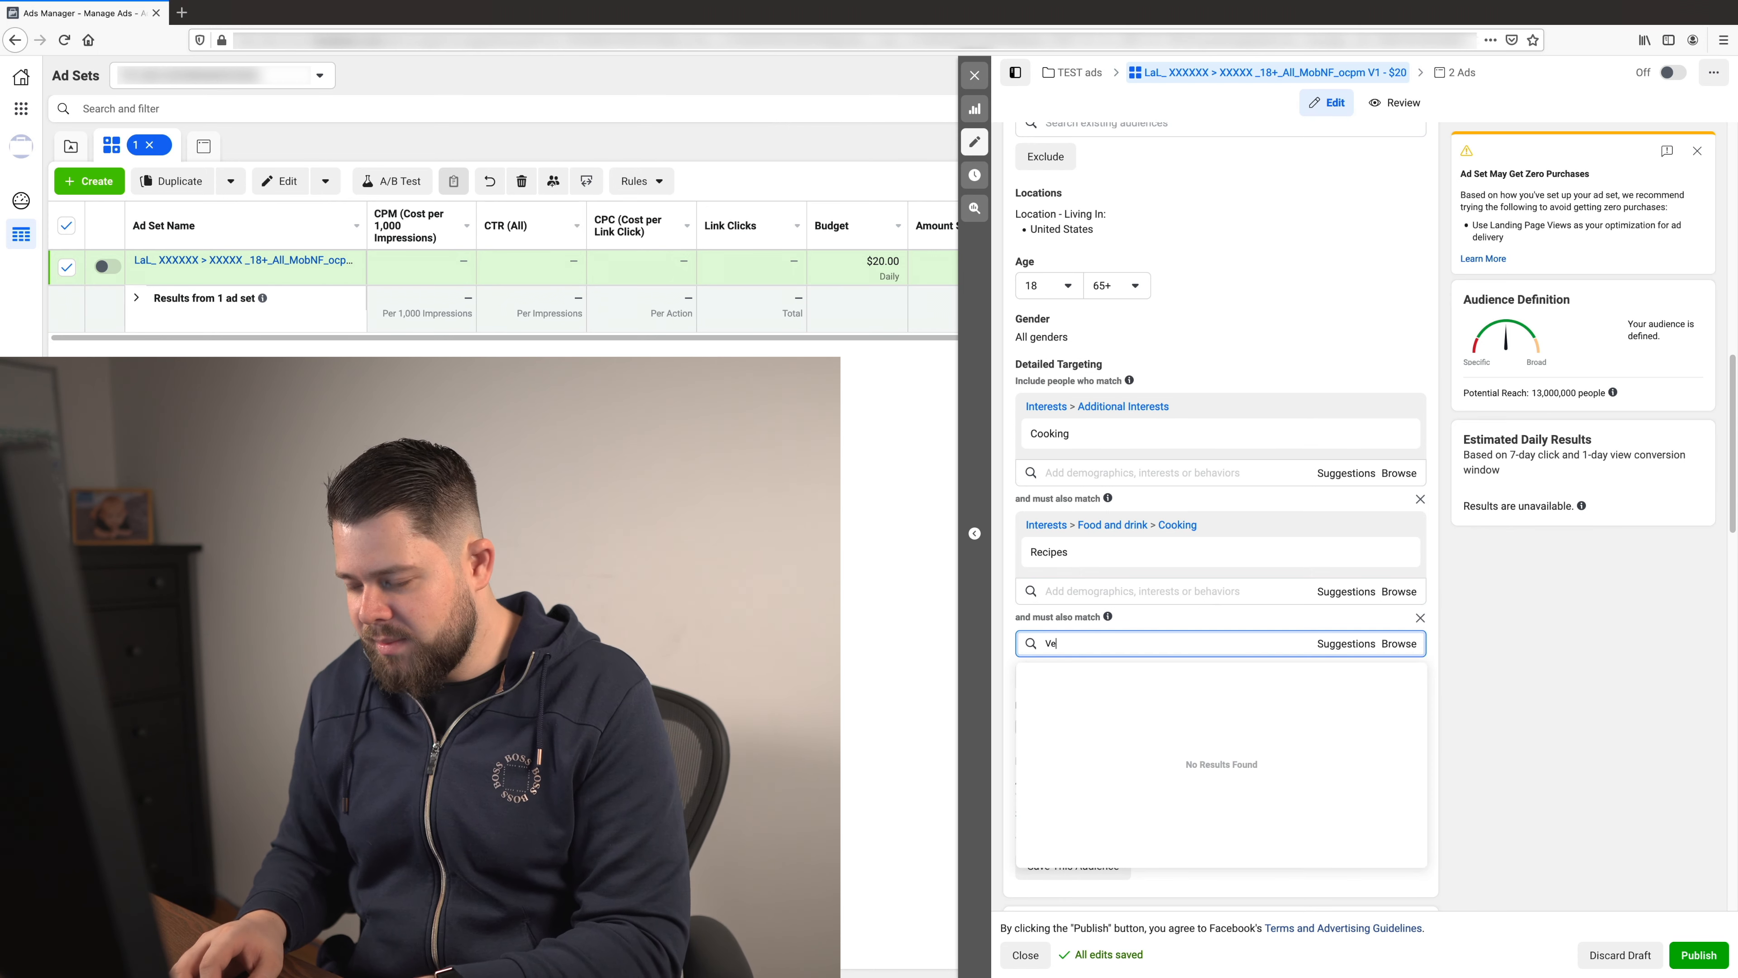
type("able")
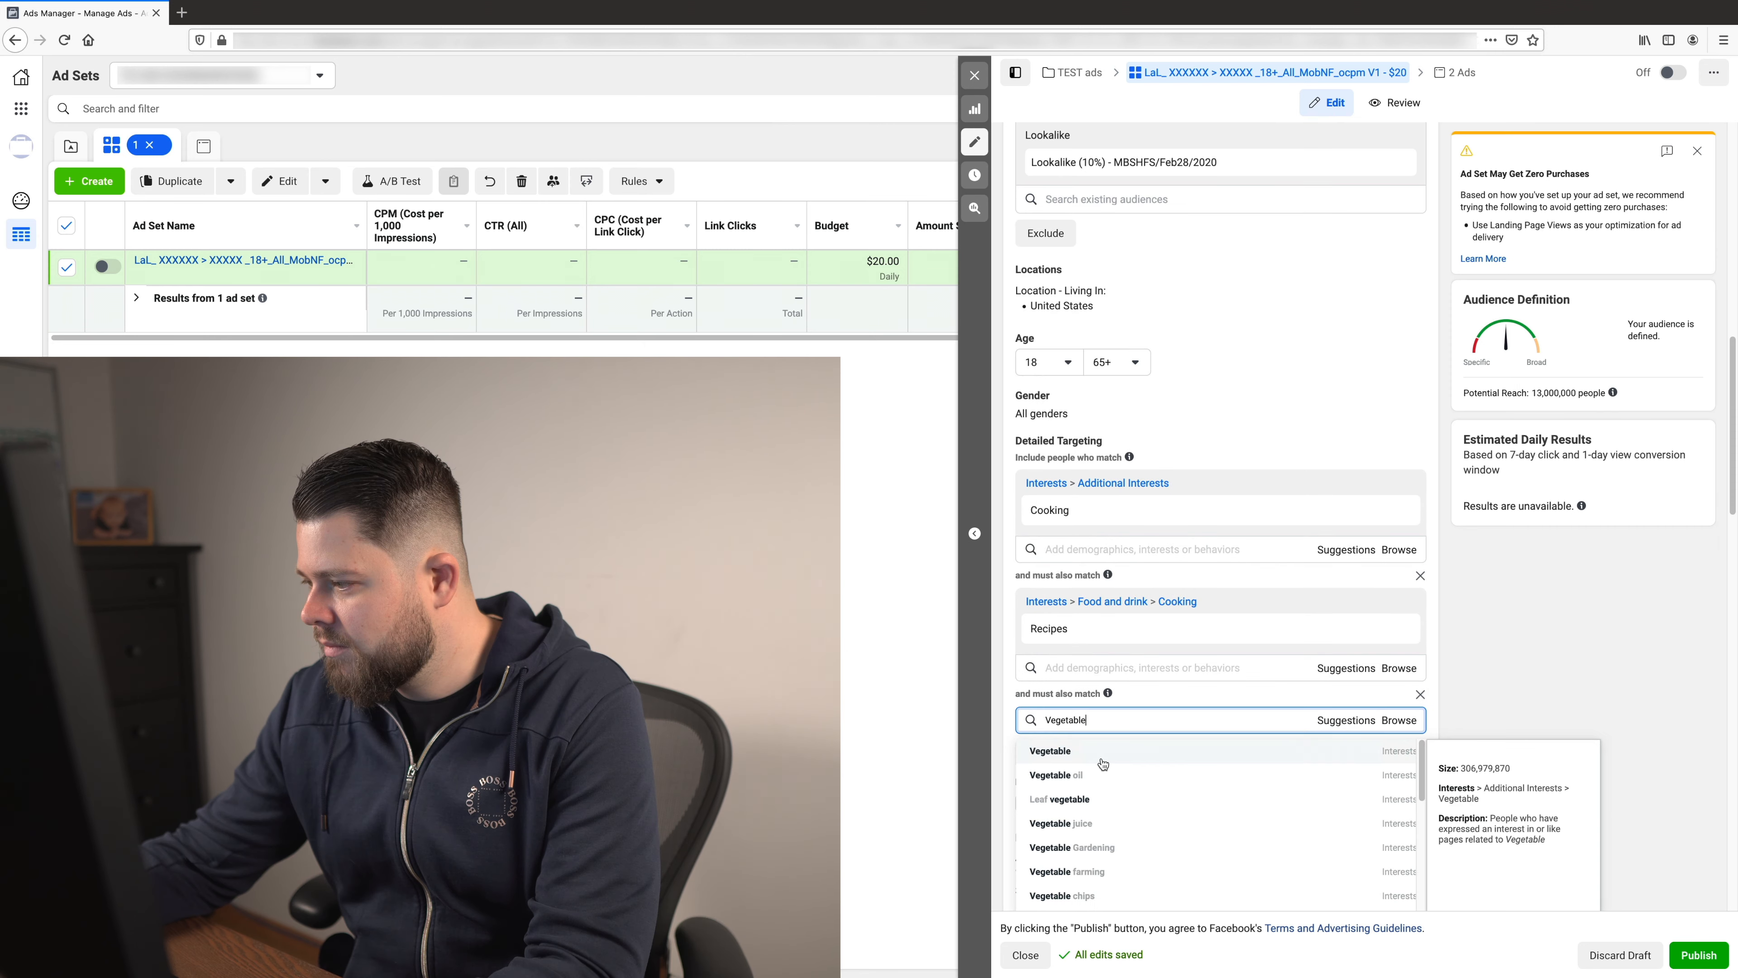
left_click(1103, 758)
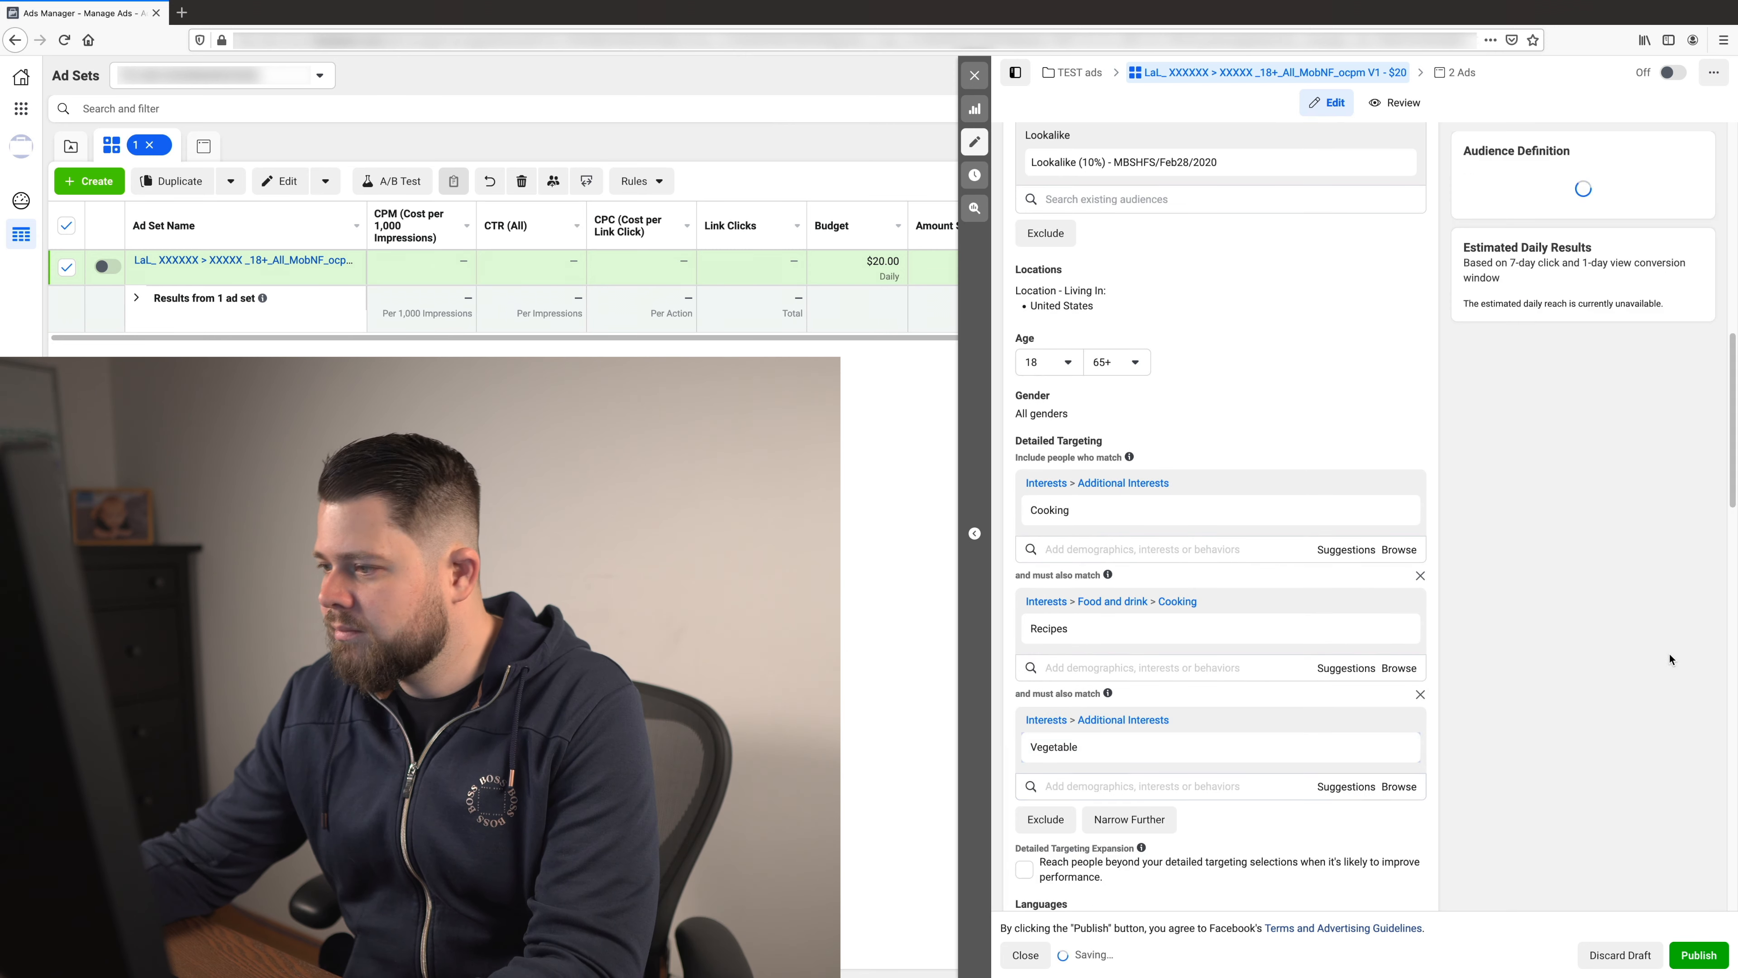
- Add a further must-also-match layer for the Olive oil interest below the Vegetable layer
left_click(1129, 819)
type("oil")
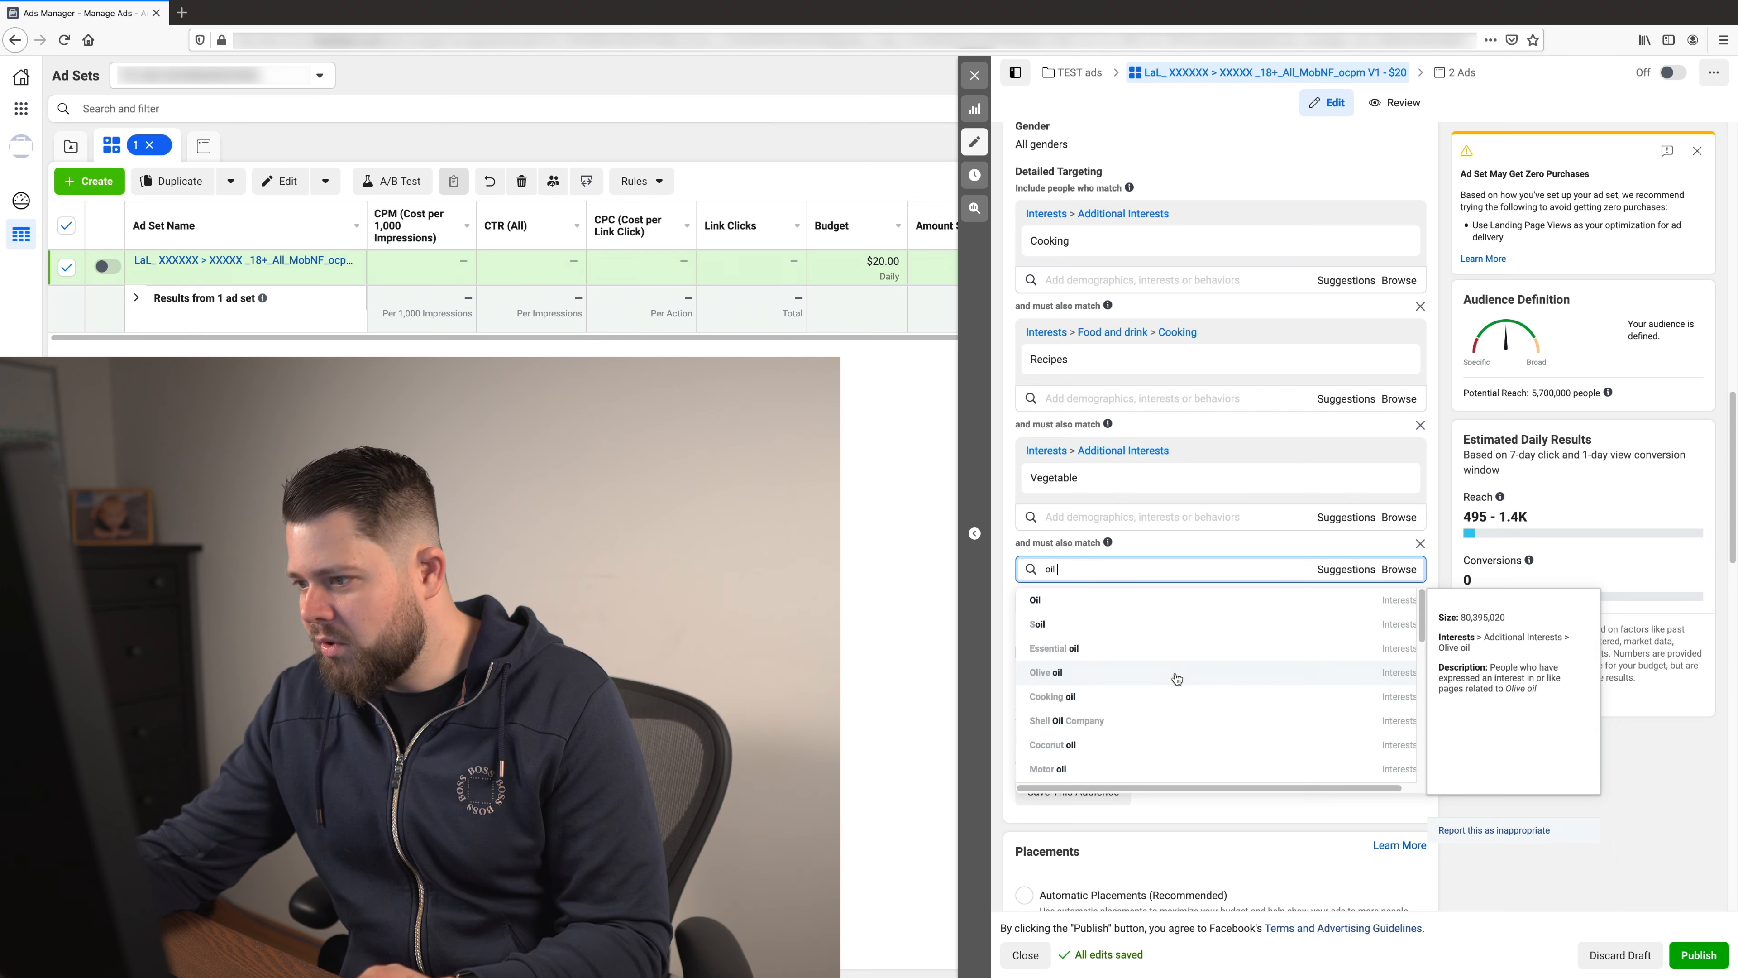
left_click(1176, 679)
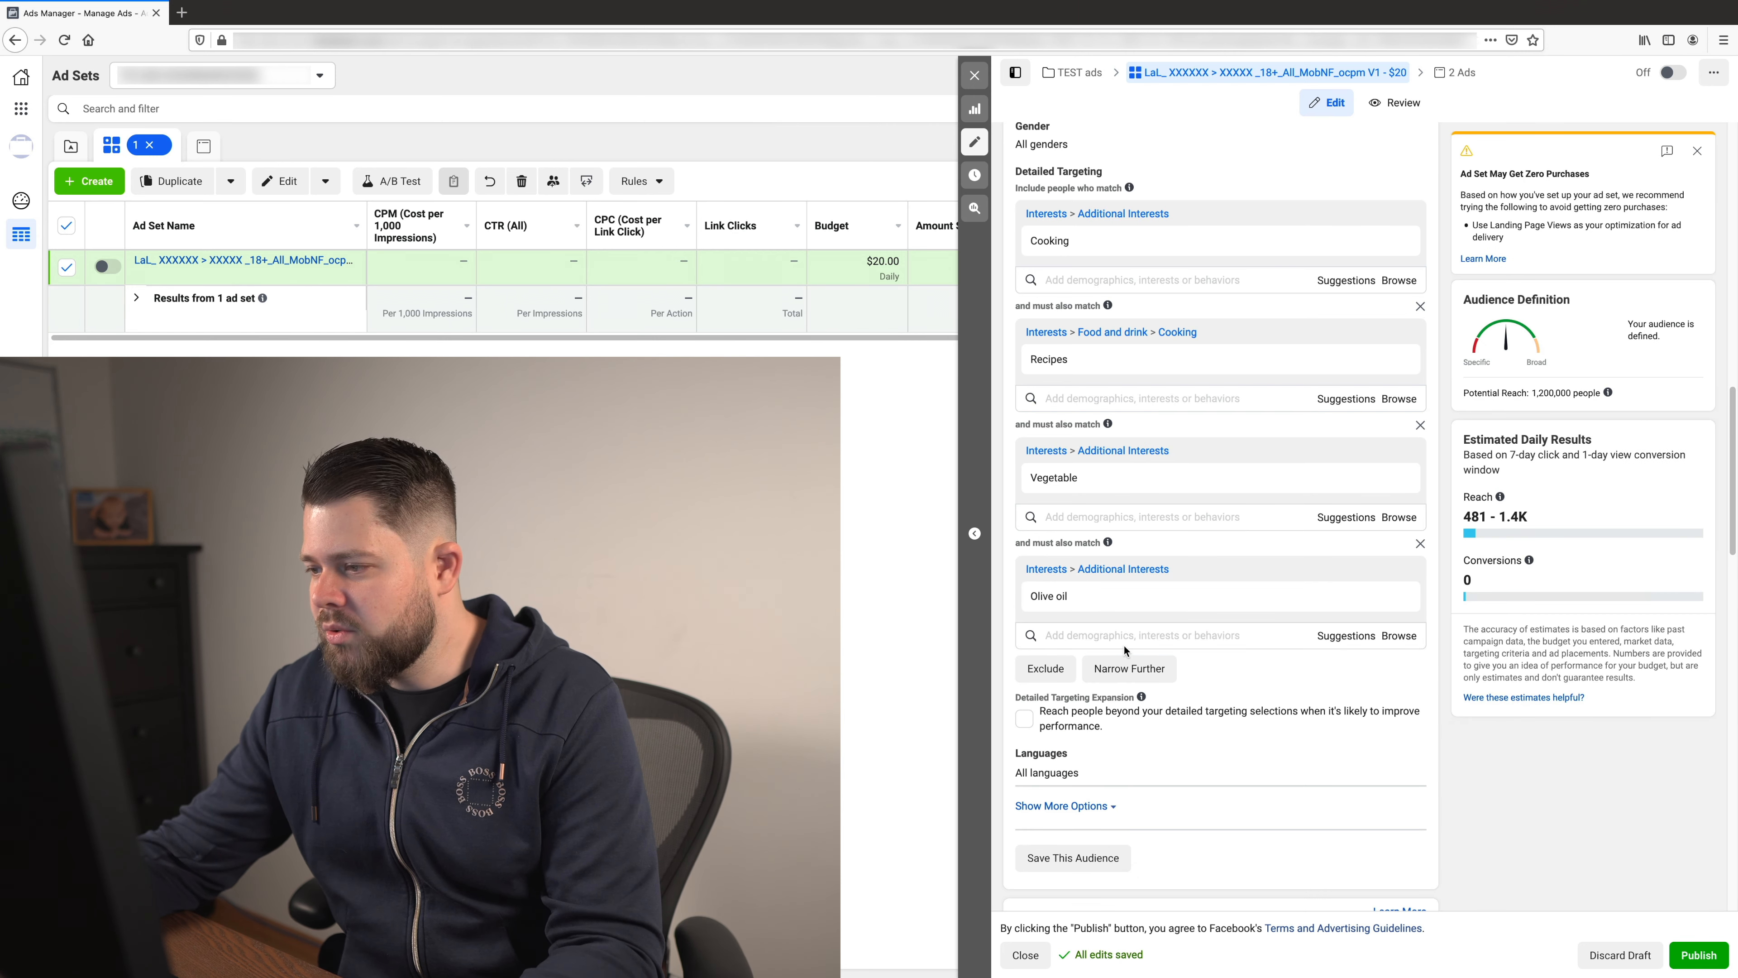
- Review the lookalike ad set's layered interests and remove all of them, from Cooking through Olive oil, from its detailed targeting
scroll(1171, 556, "up", 5)
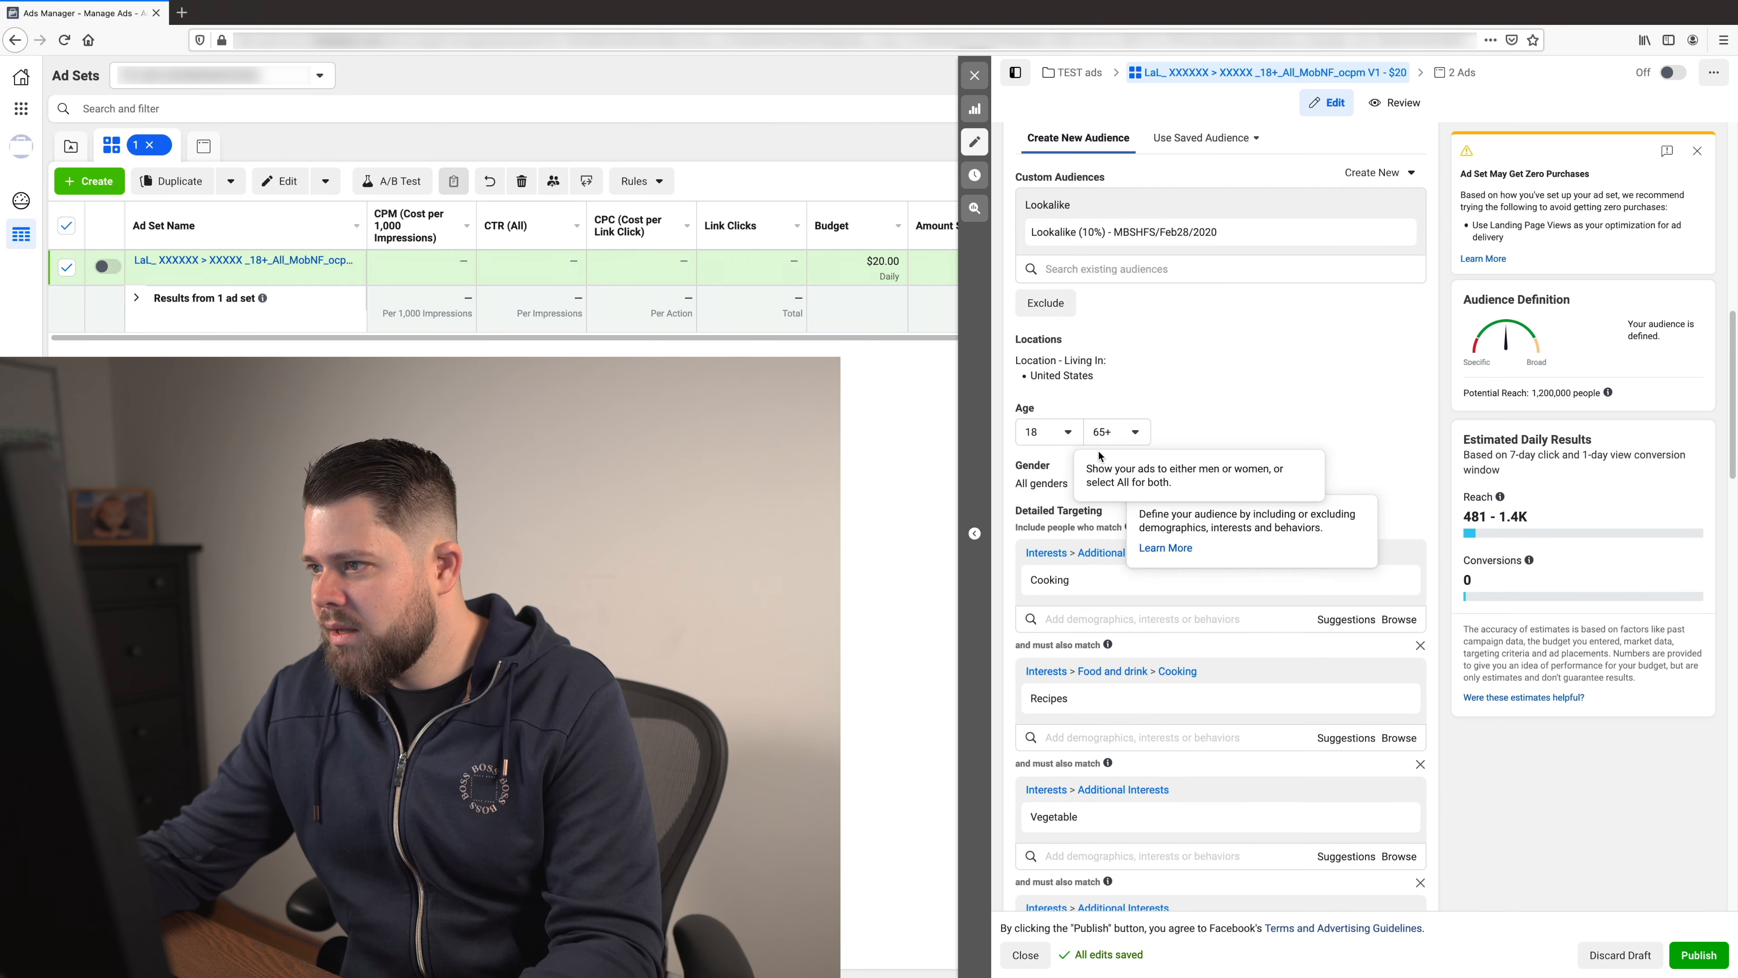
scroll(1450, 653, "down", 5)
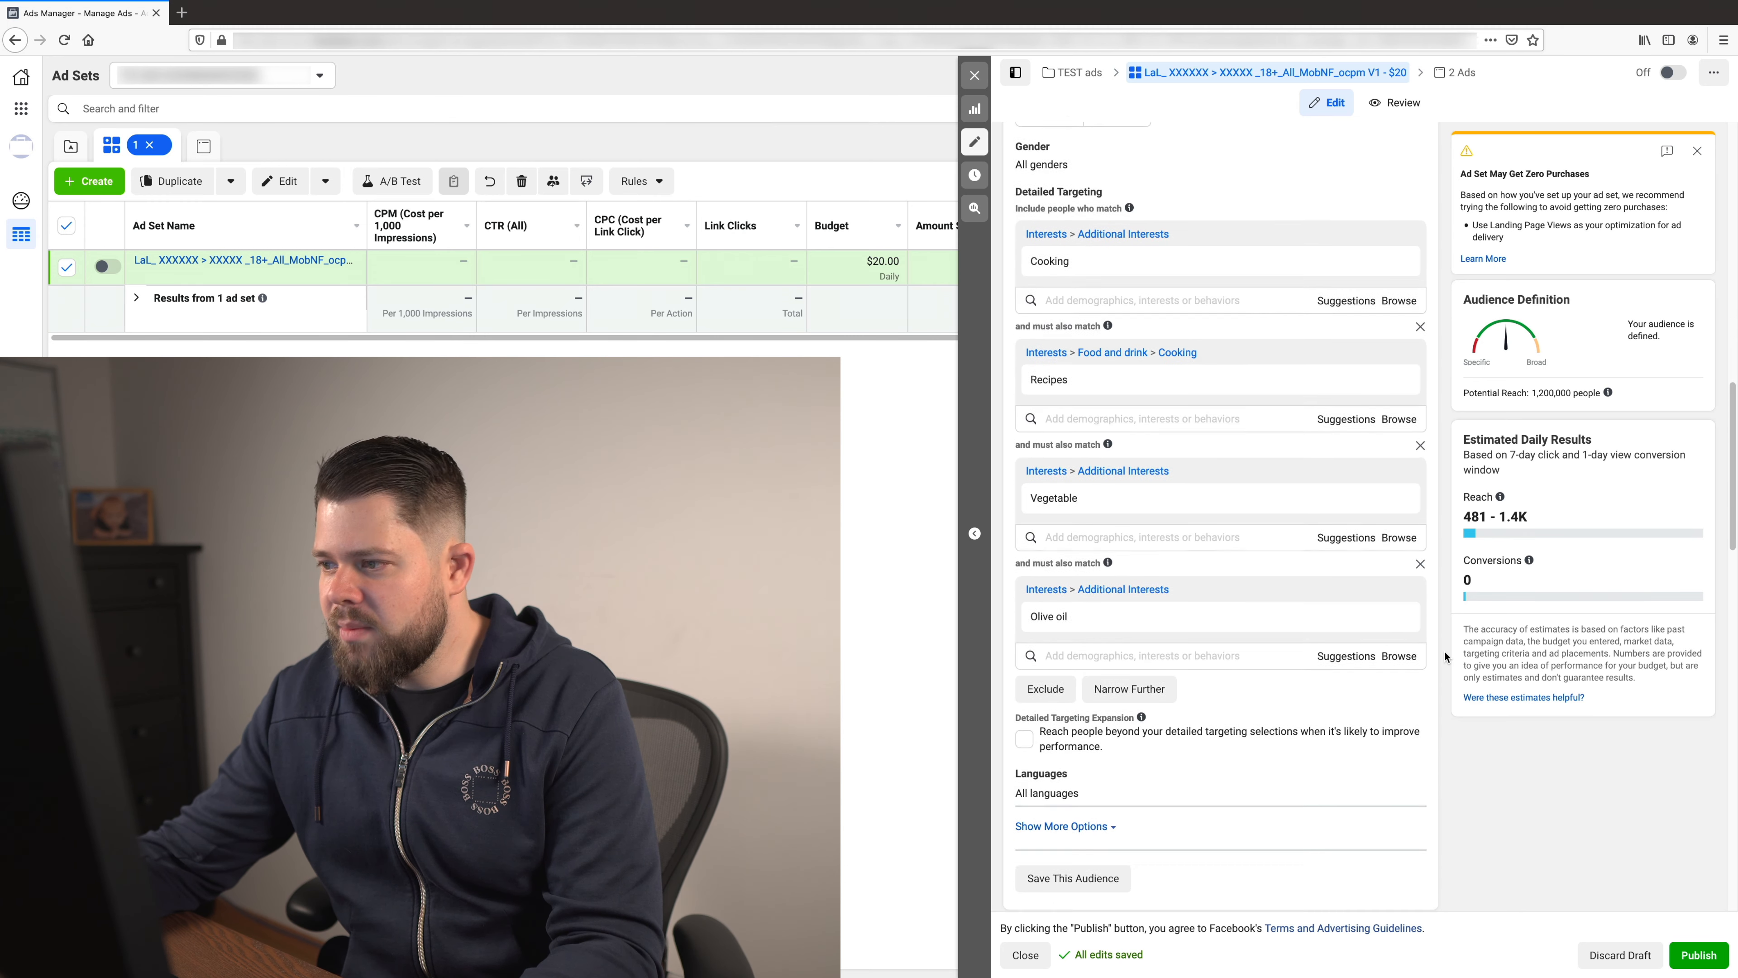
scroll(1444, 650, "down", 1)
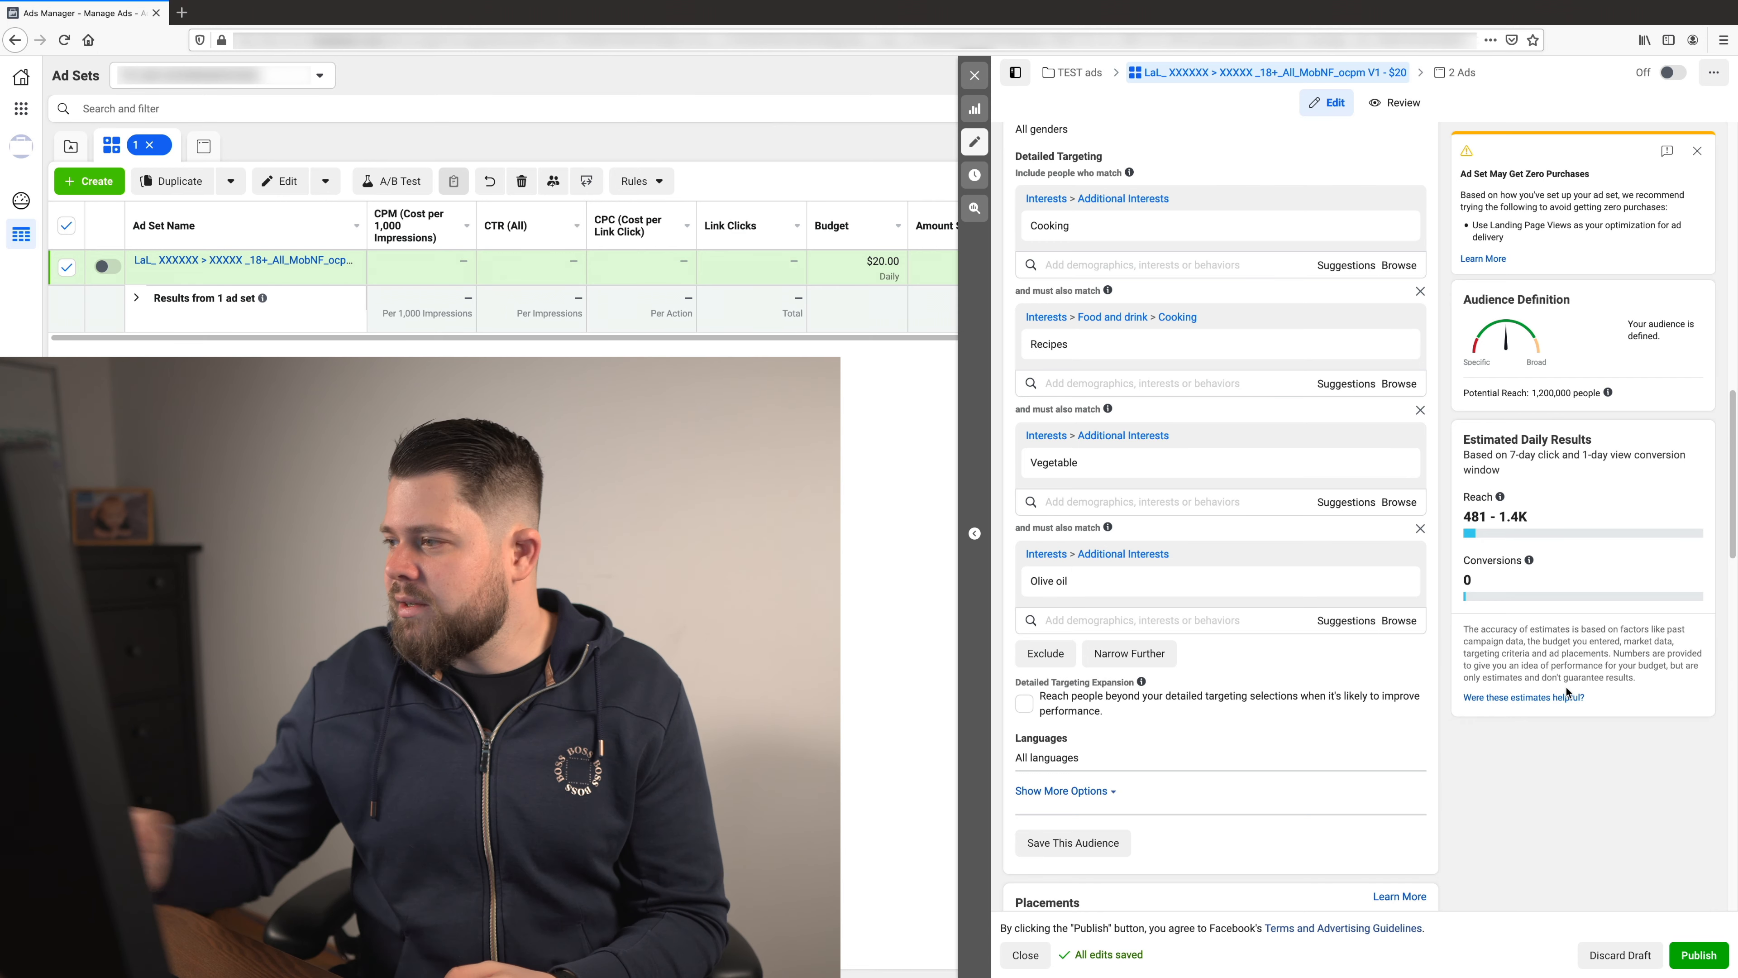
scroll(1342, 674, "up", 3)
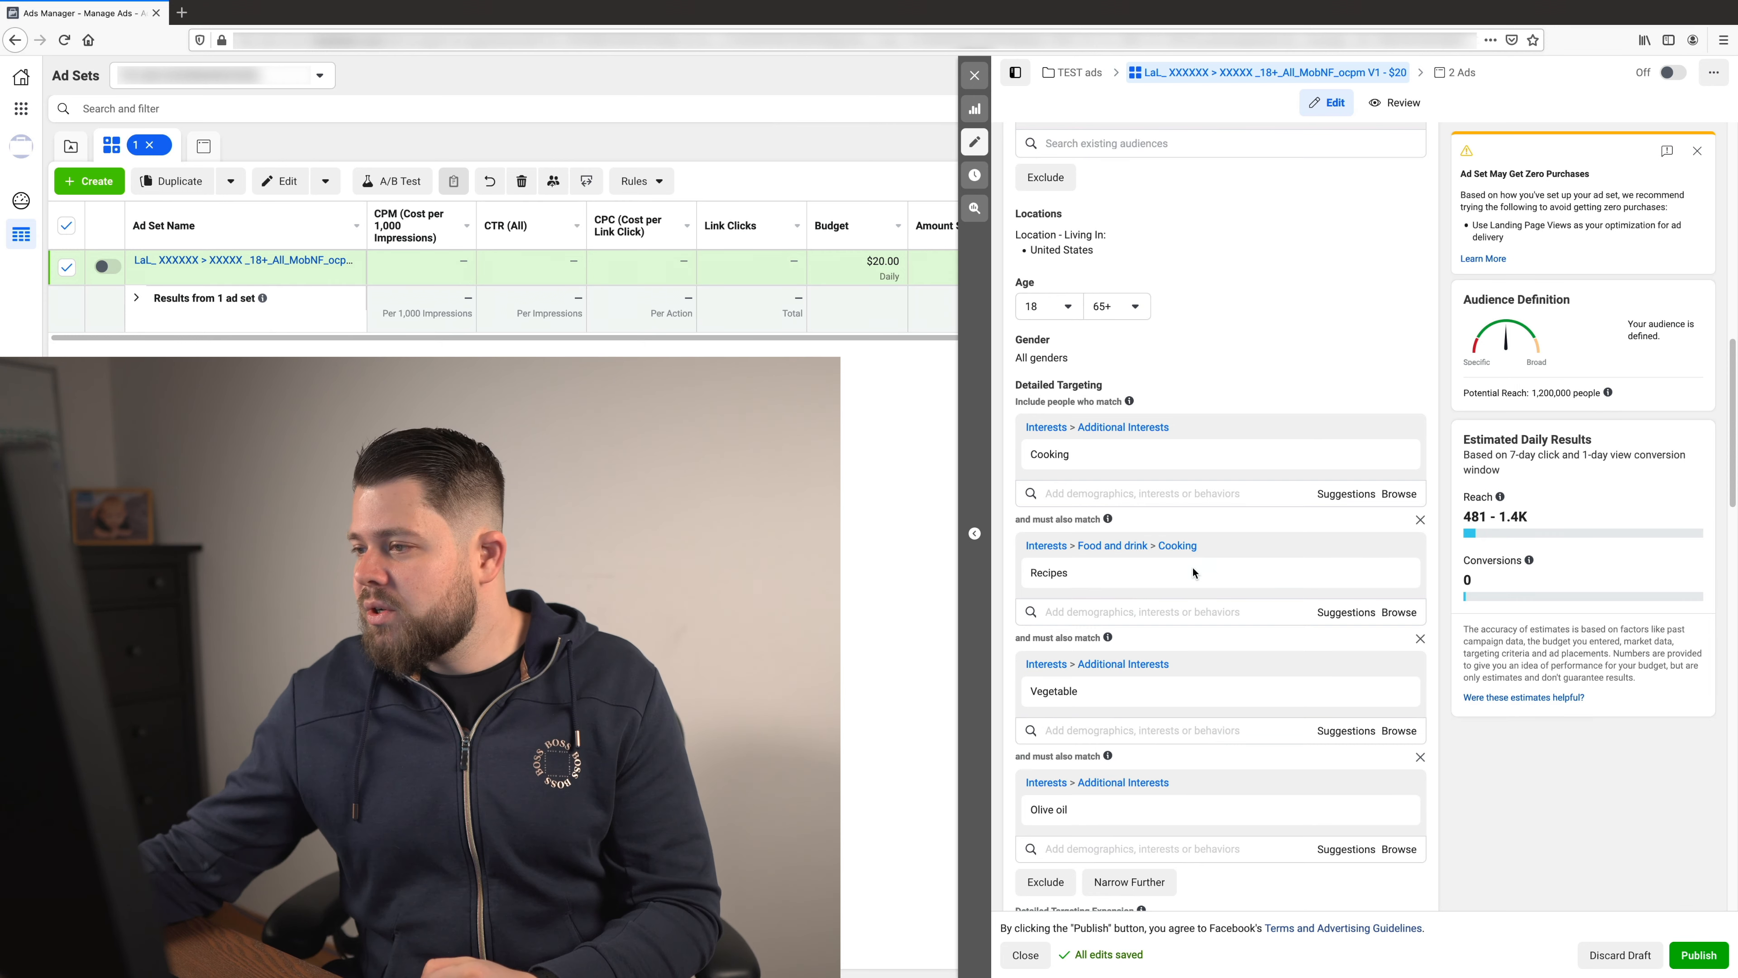
left_click(1398, 429)
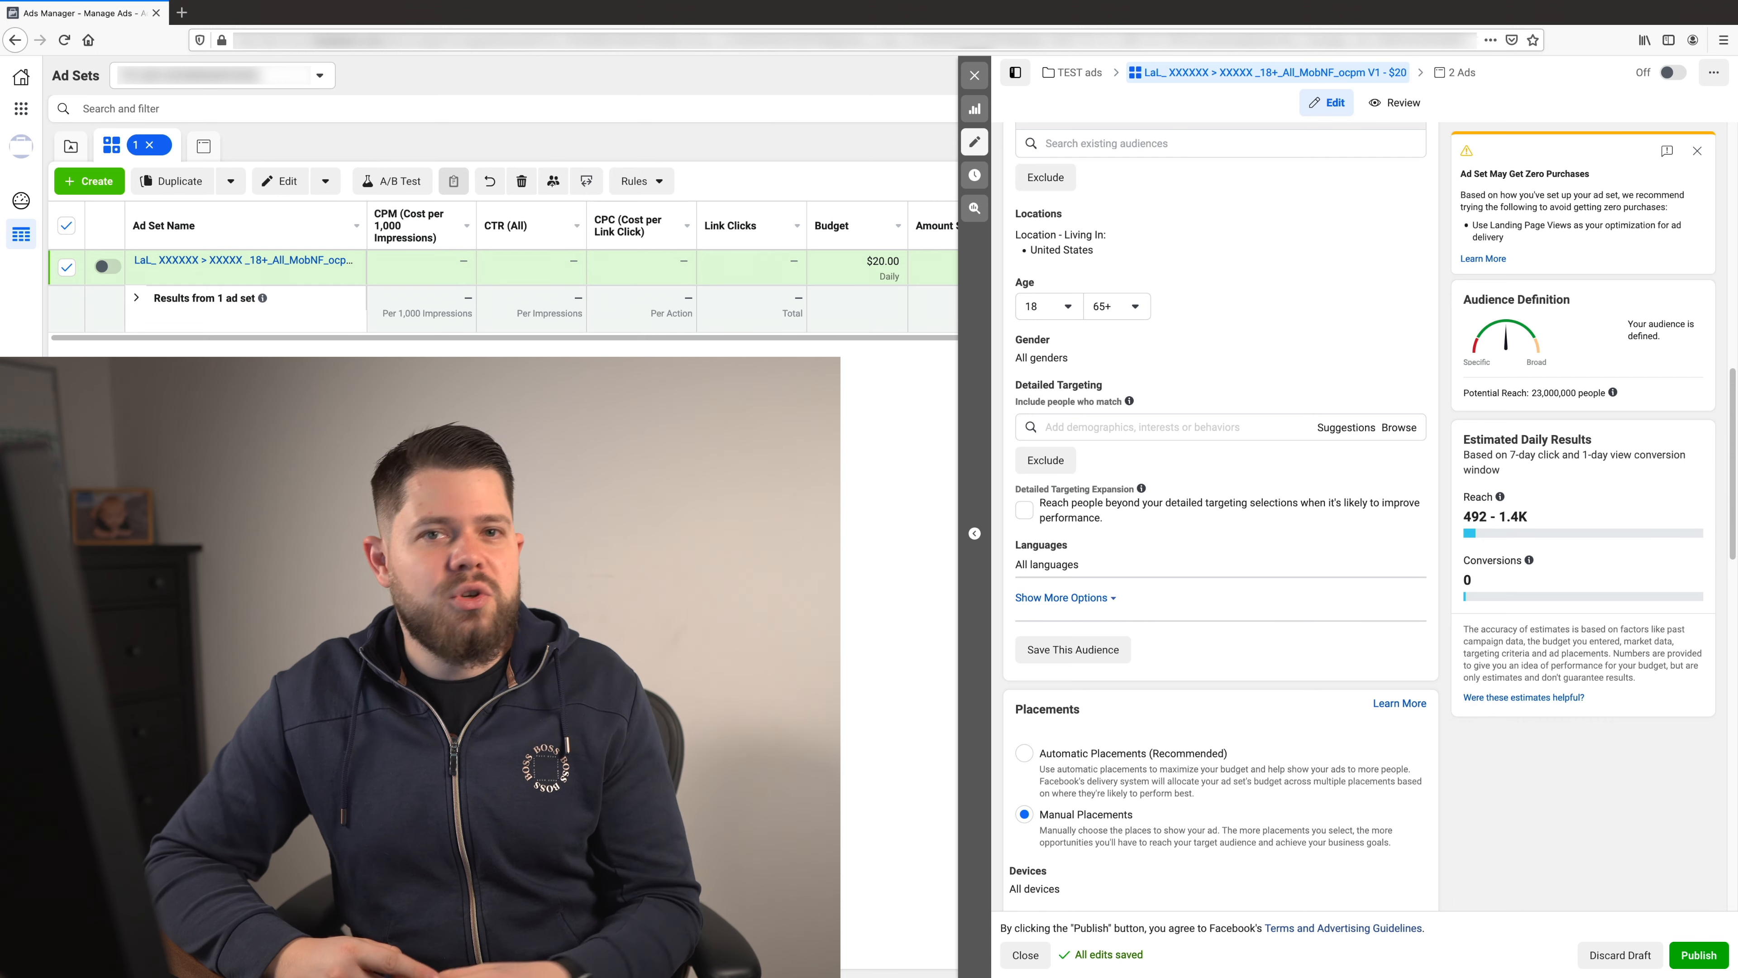
- Add the Dogs interest to the detailed targeting of the Broad ad set
scroll(1375, 656, "down", 5)
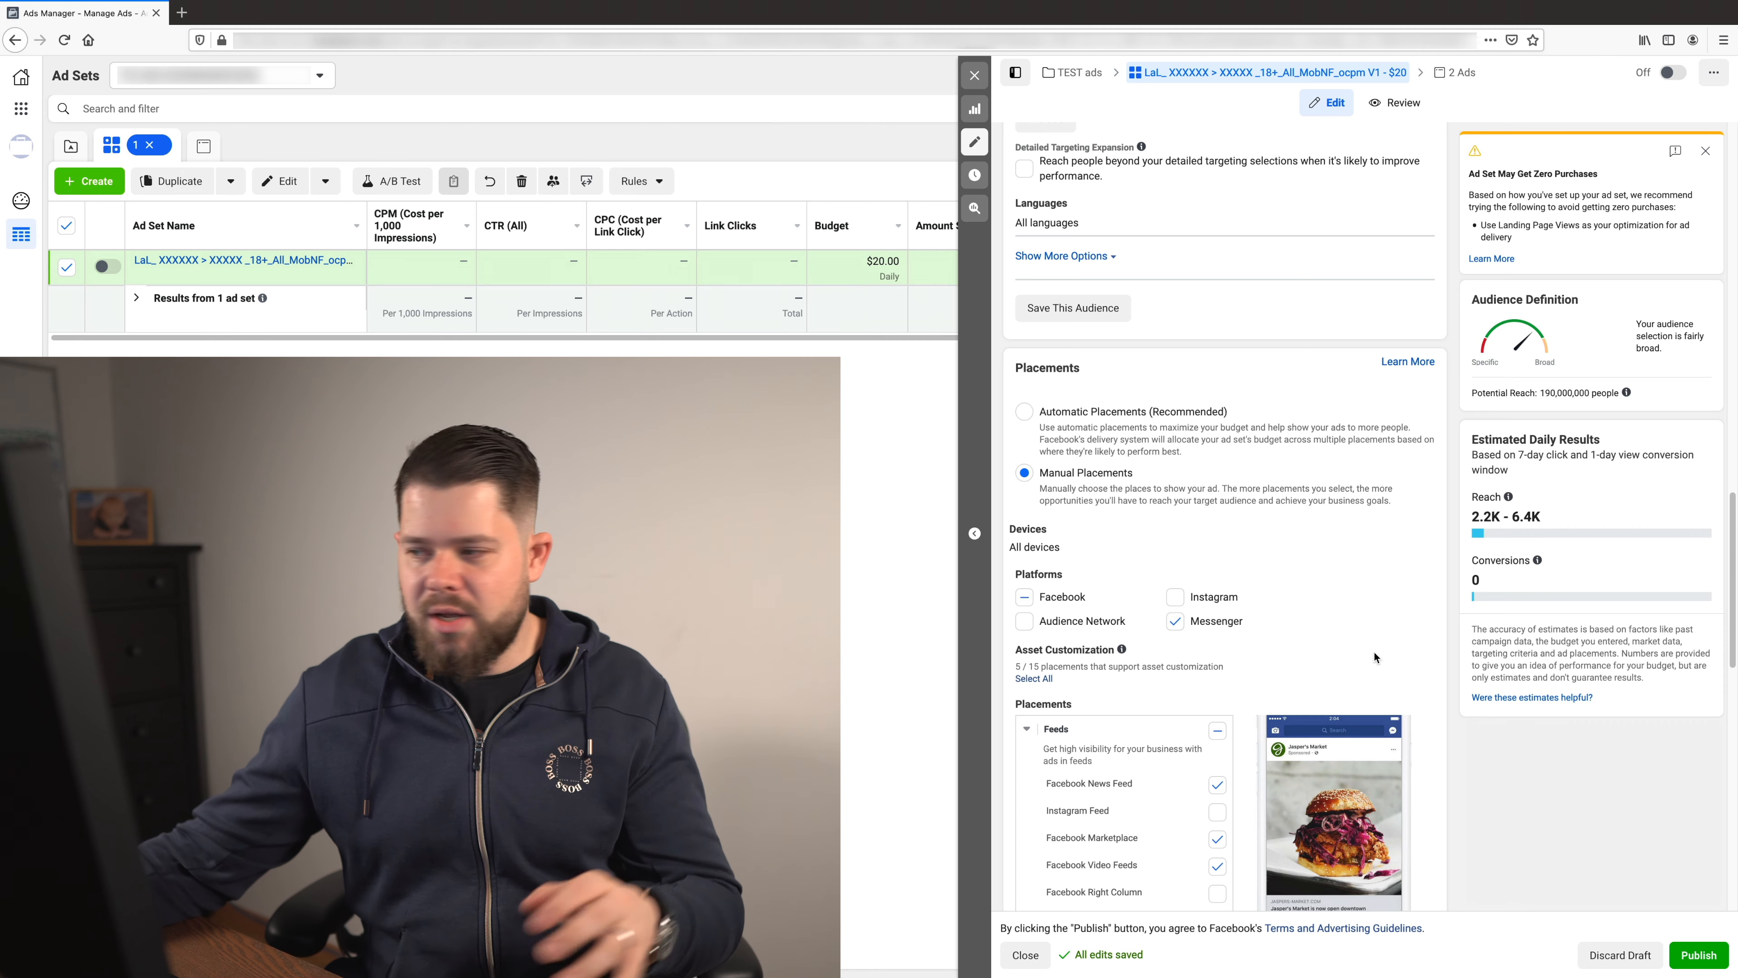
scroll(1081, 446, "up", 5)
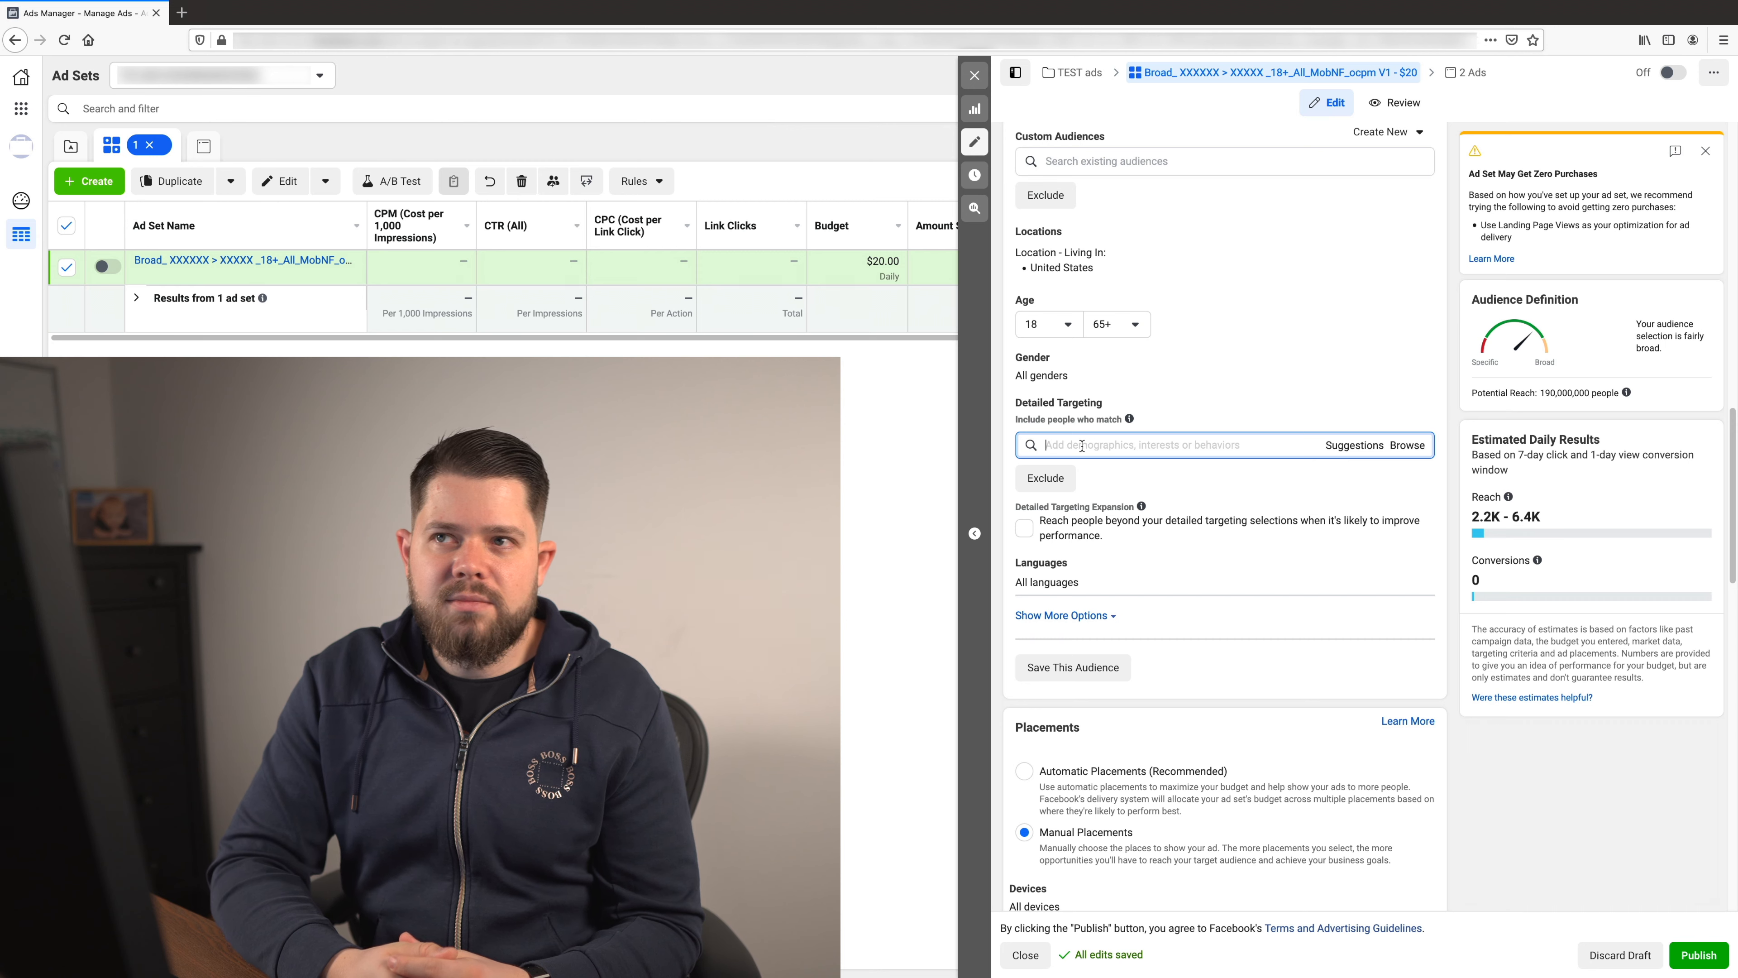
type("Dog")
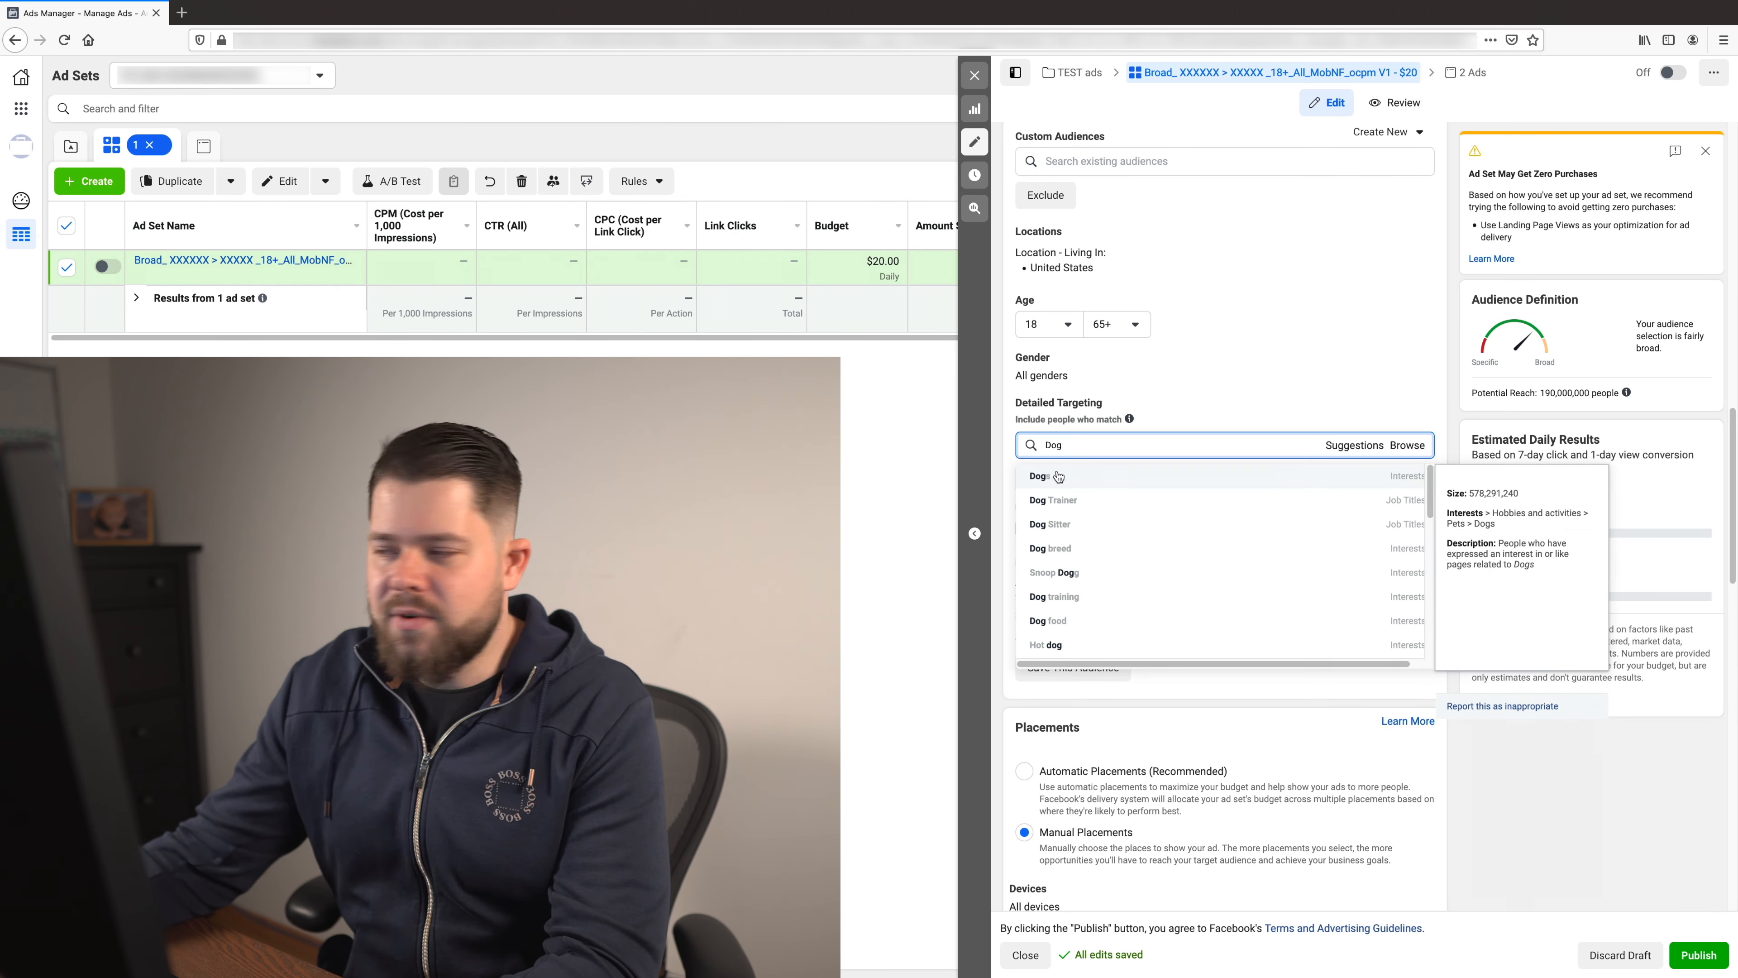
left_click(1056, 475)
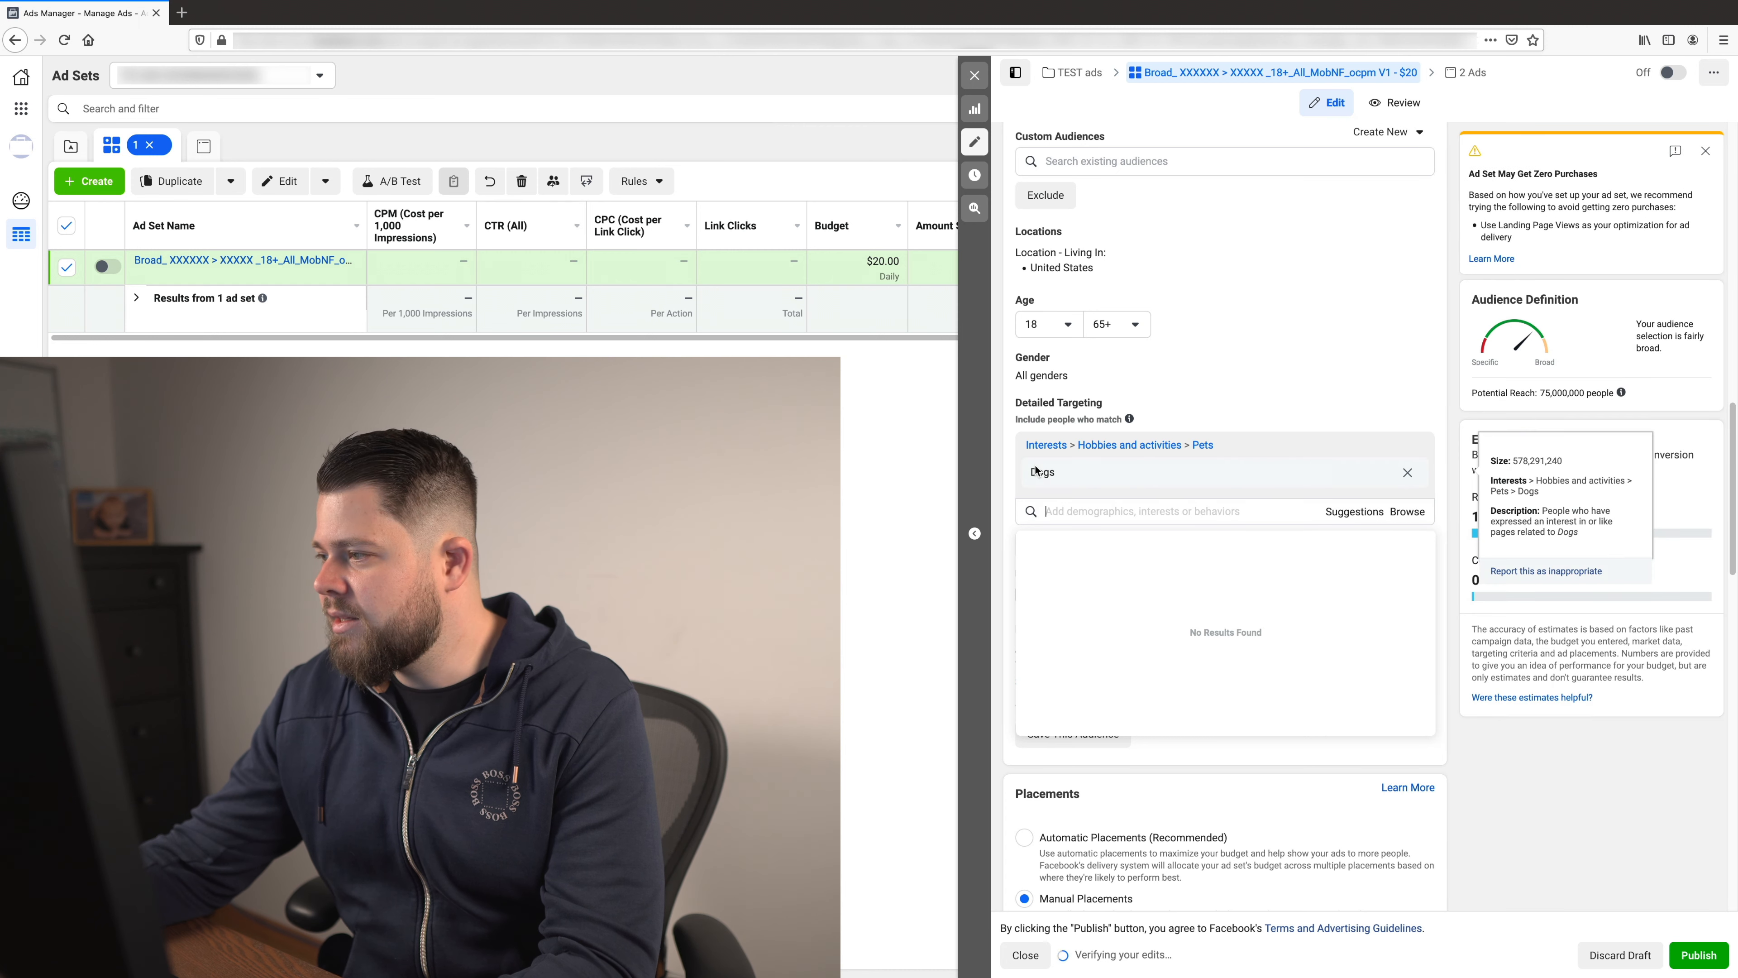
left_click(1701, 836)
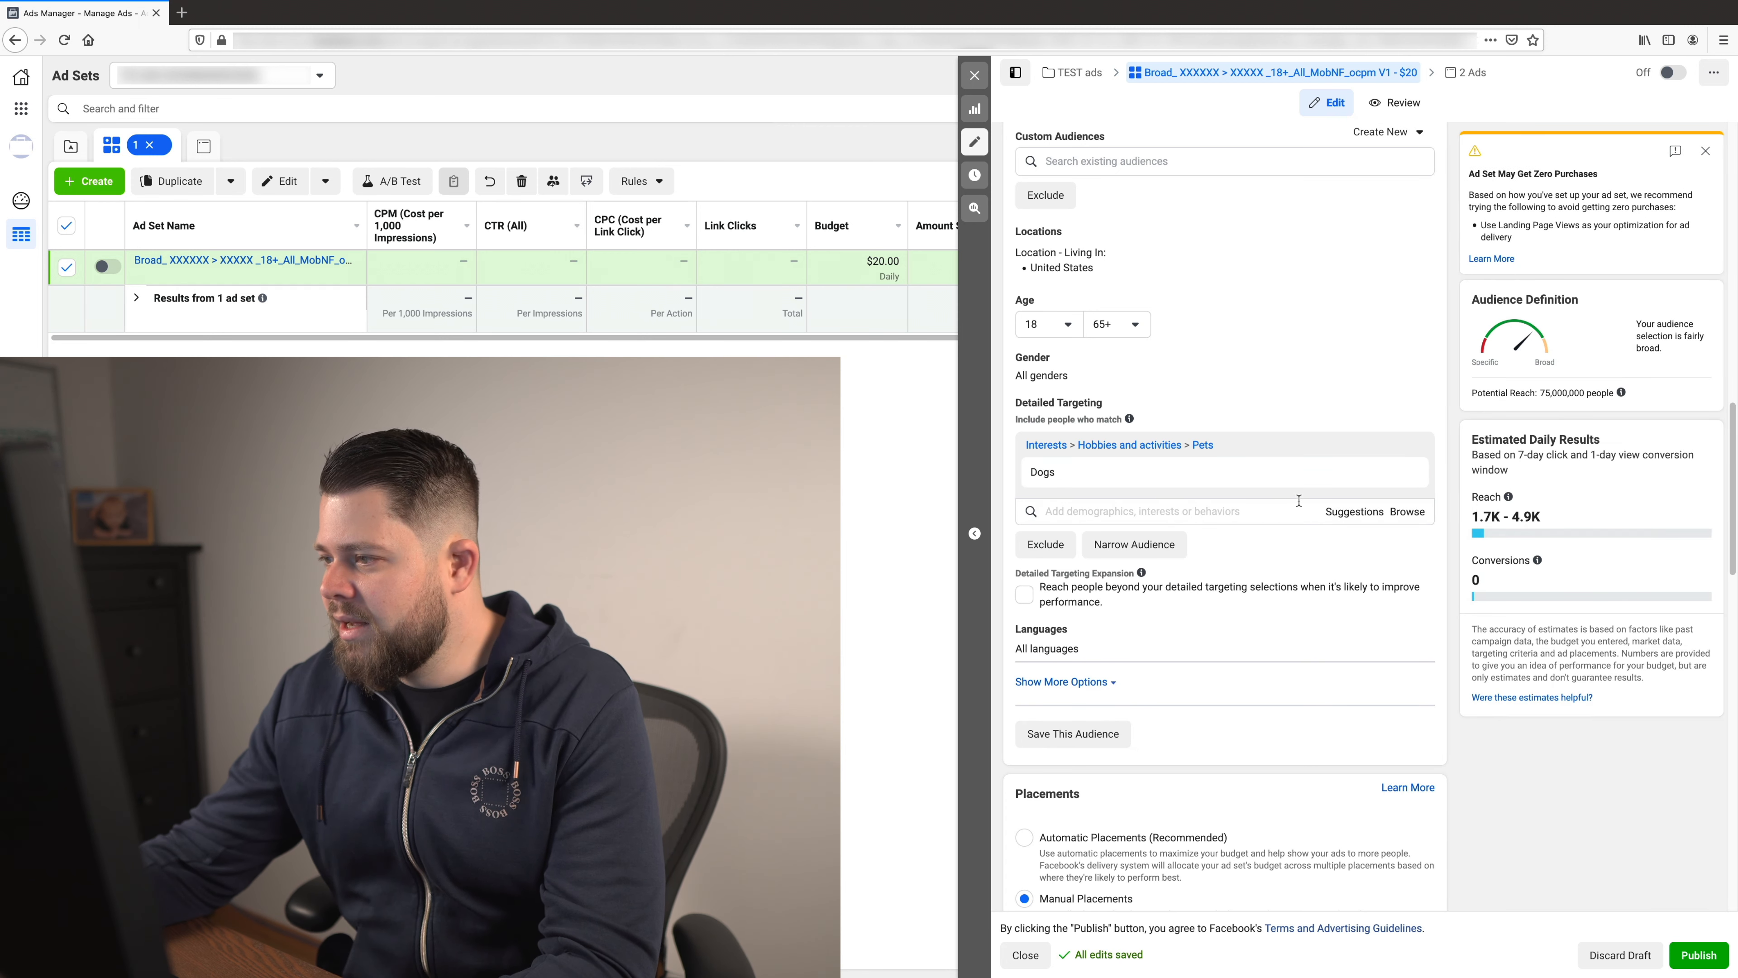
- Narrow the Dogs audience so that people must also match the Pet store interest
left_click(1353, 518)
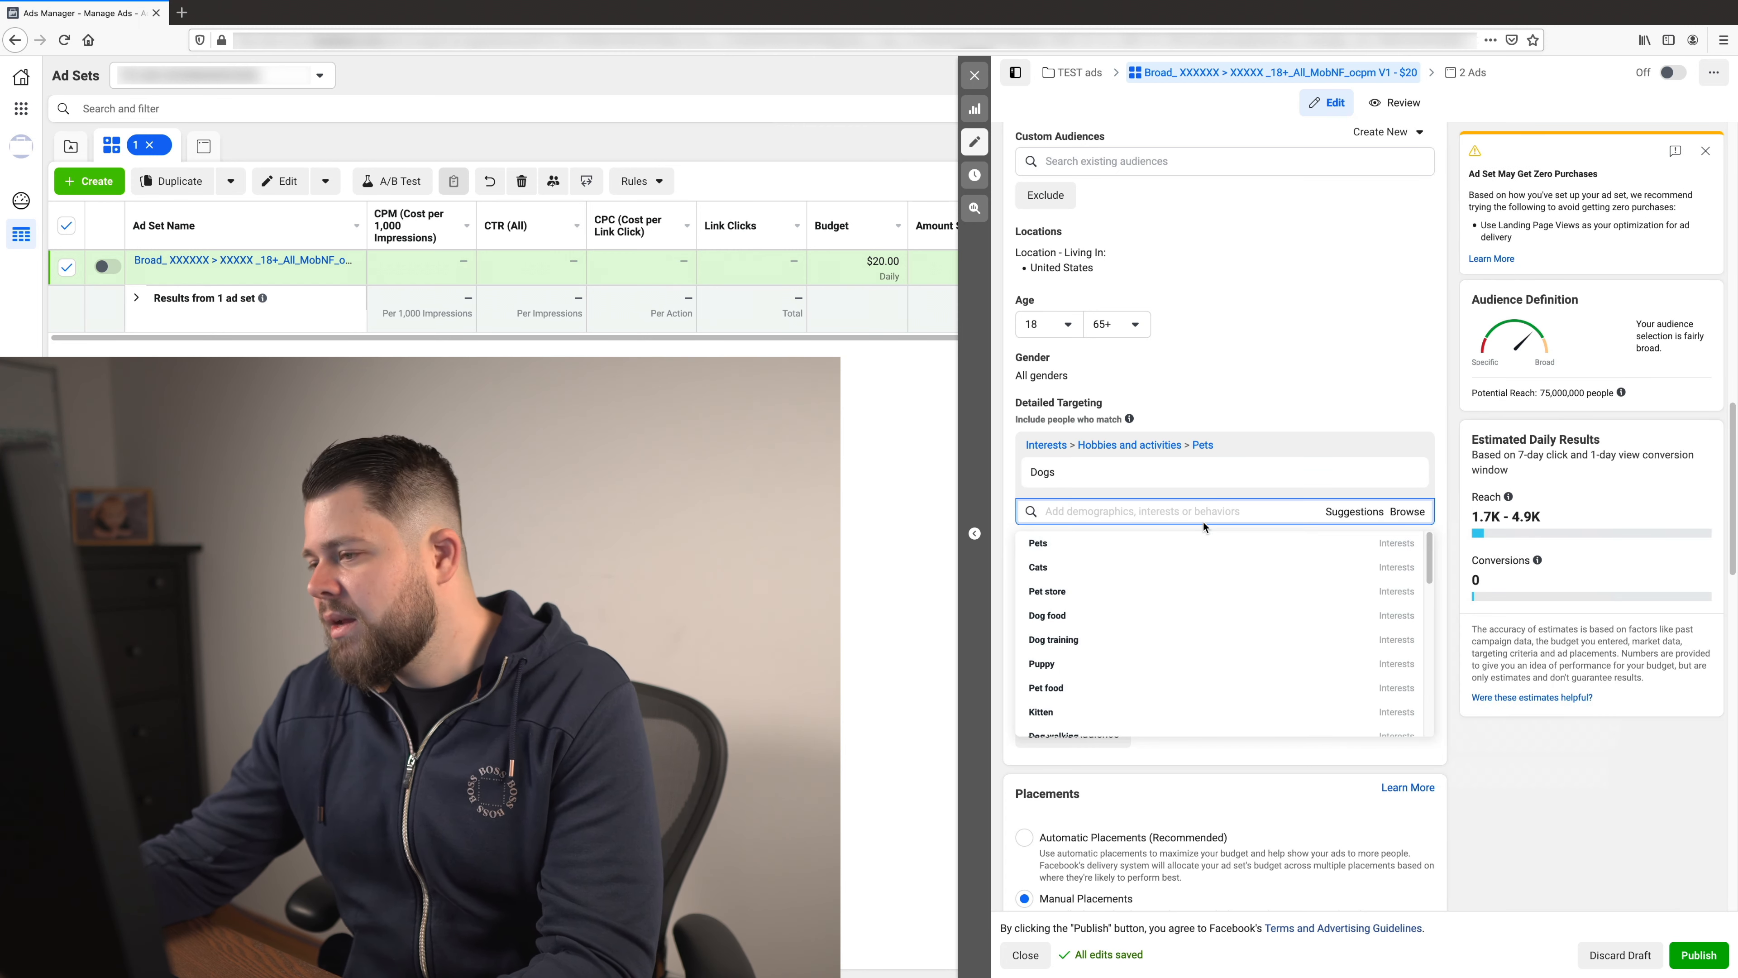
left_click(1613, 768)
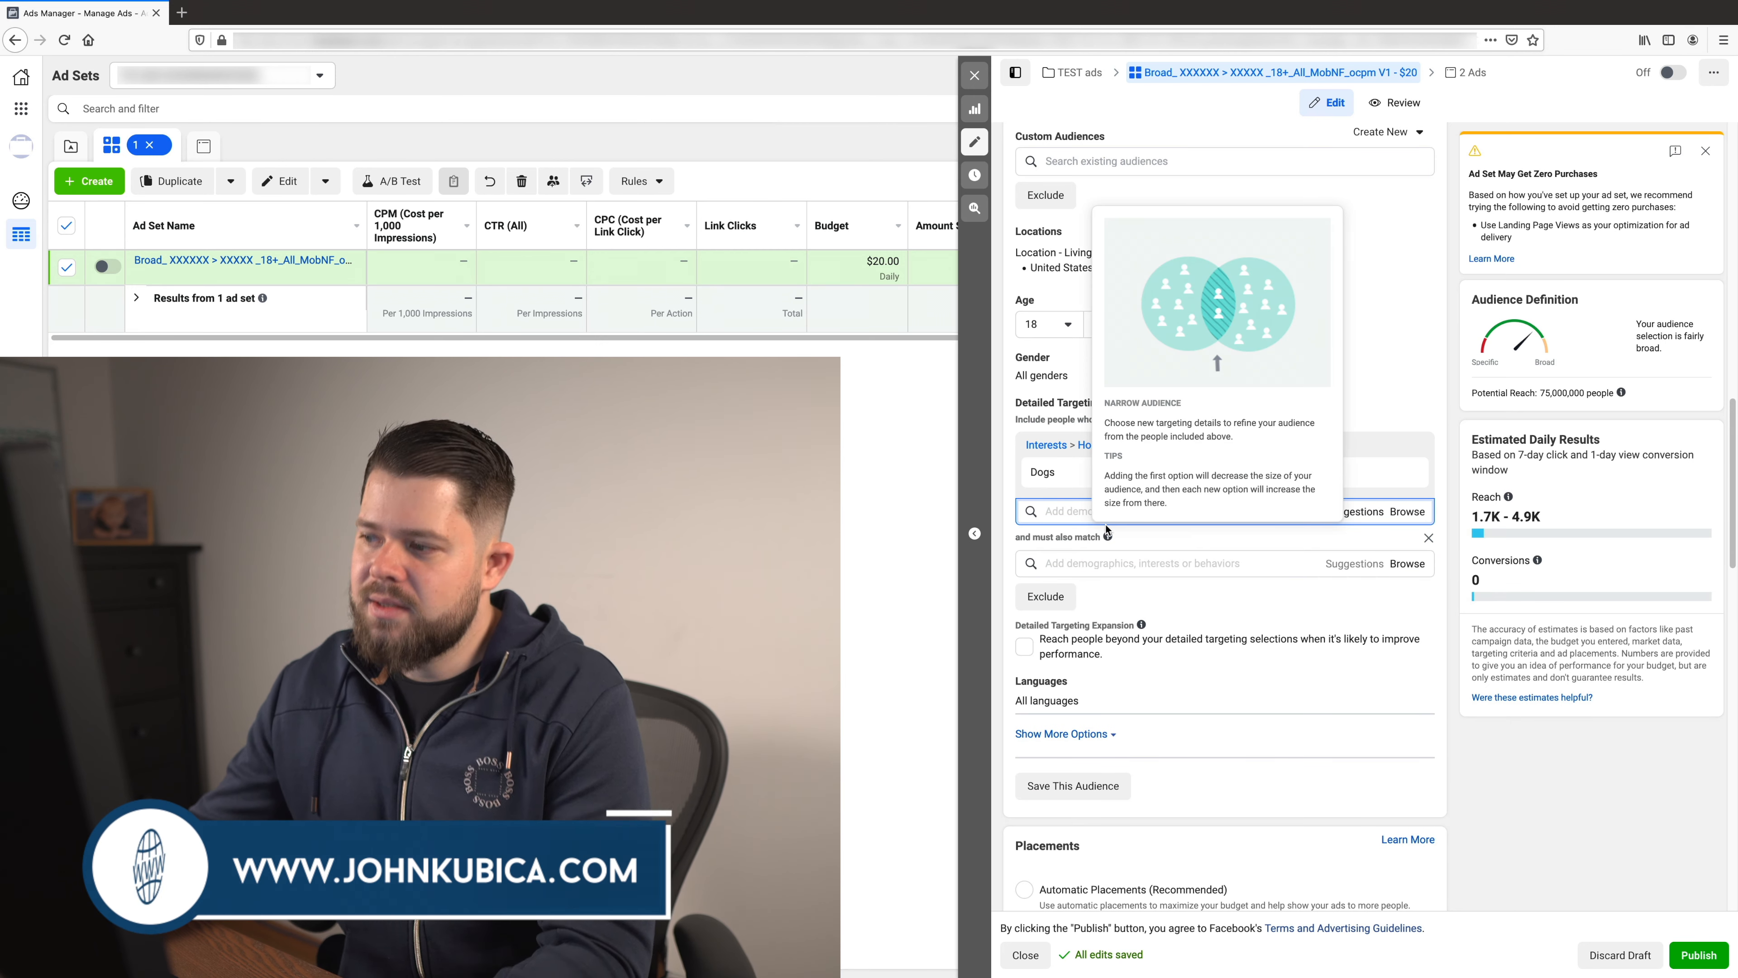
left_click(1089, 548)
type("Pet")
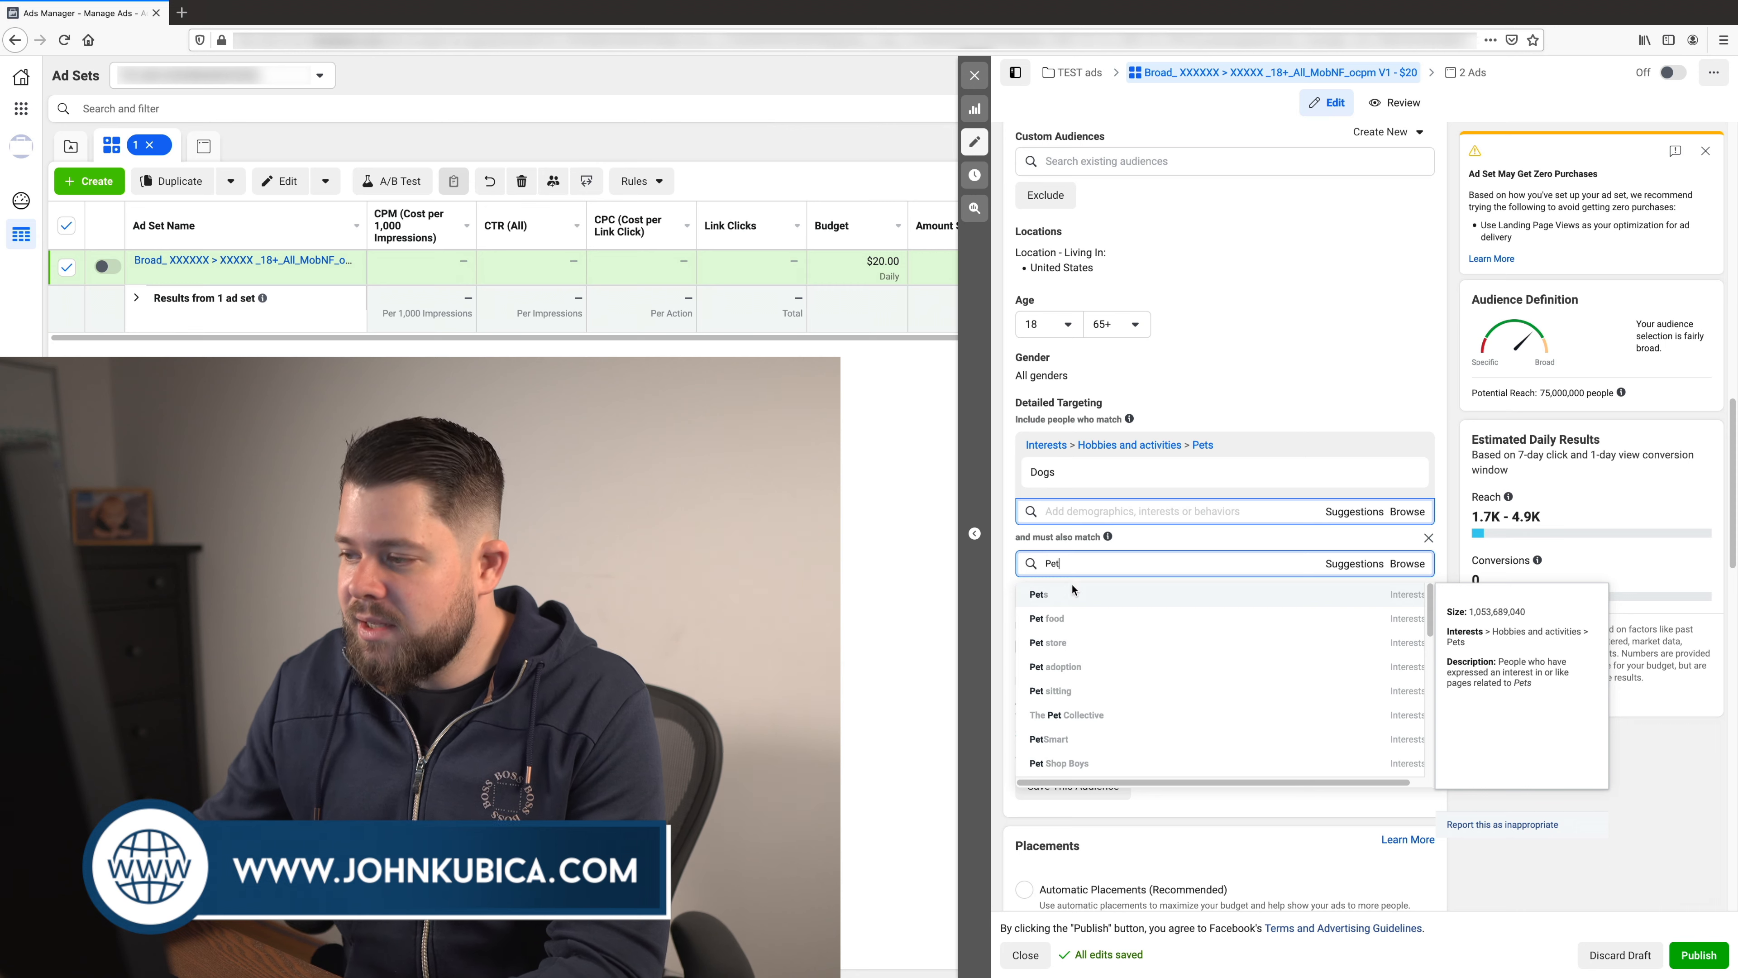
left_click(1078, 644)
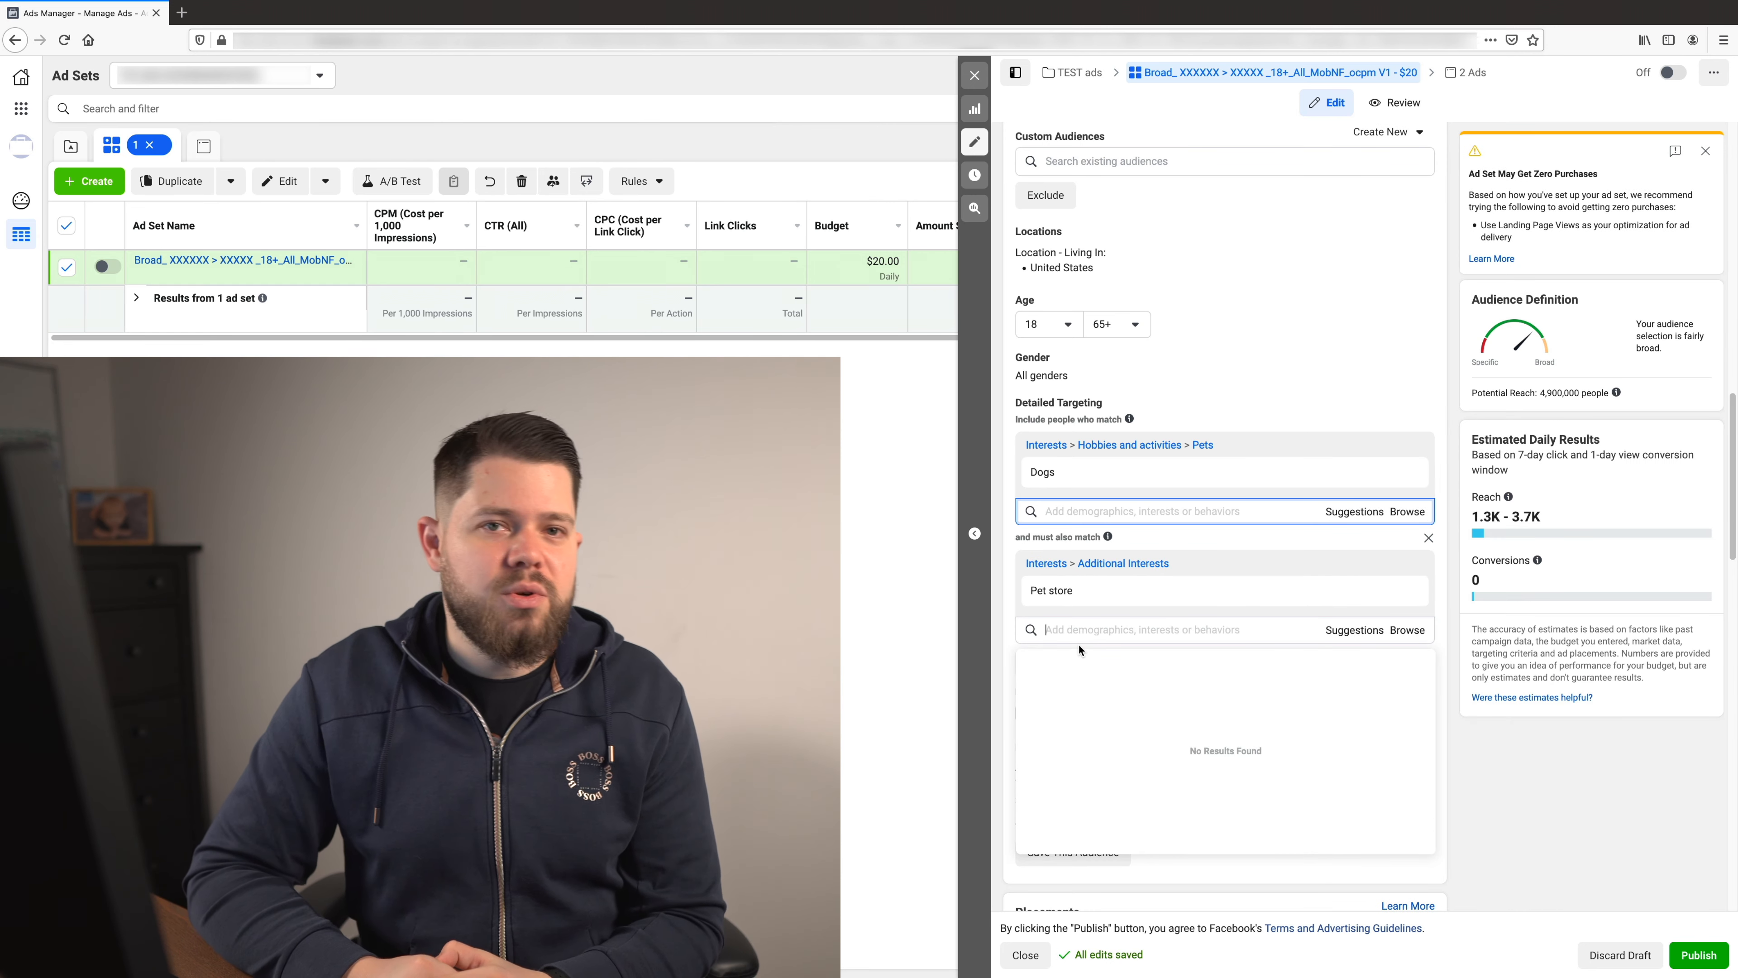
left_click(1580, 824)
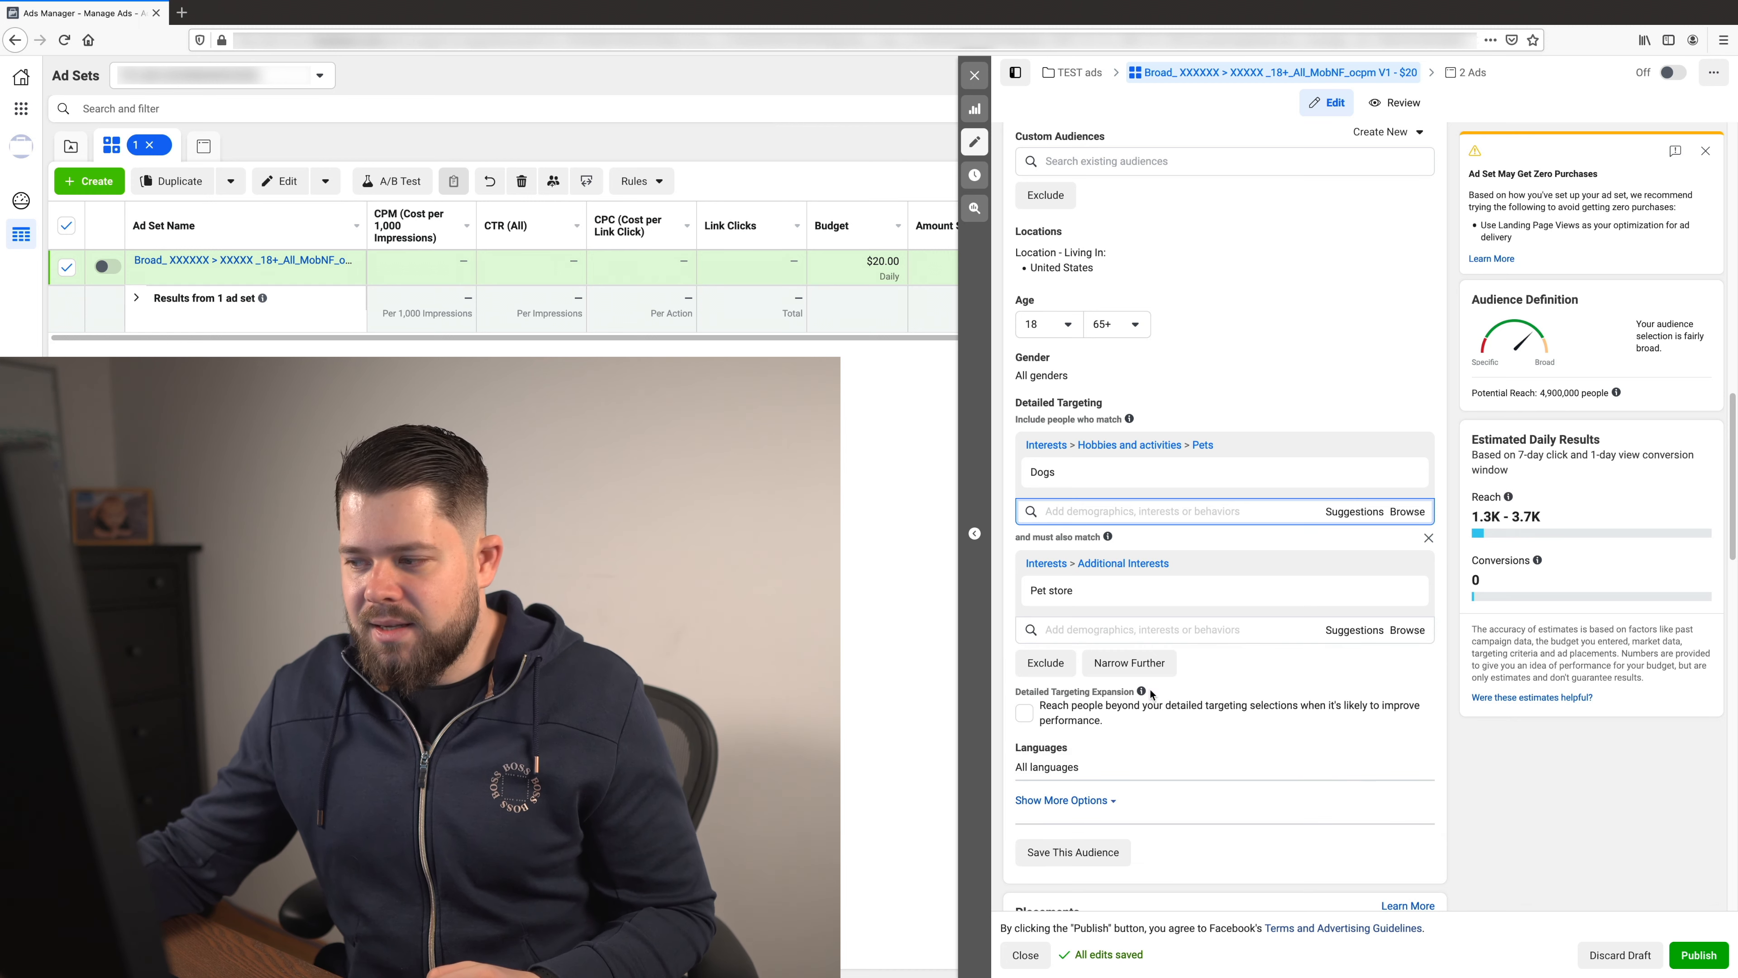
- Narrow the audience further with a must-also-match layer for the Dog food interest
left_click(1104, 663)
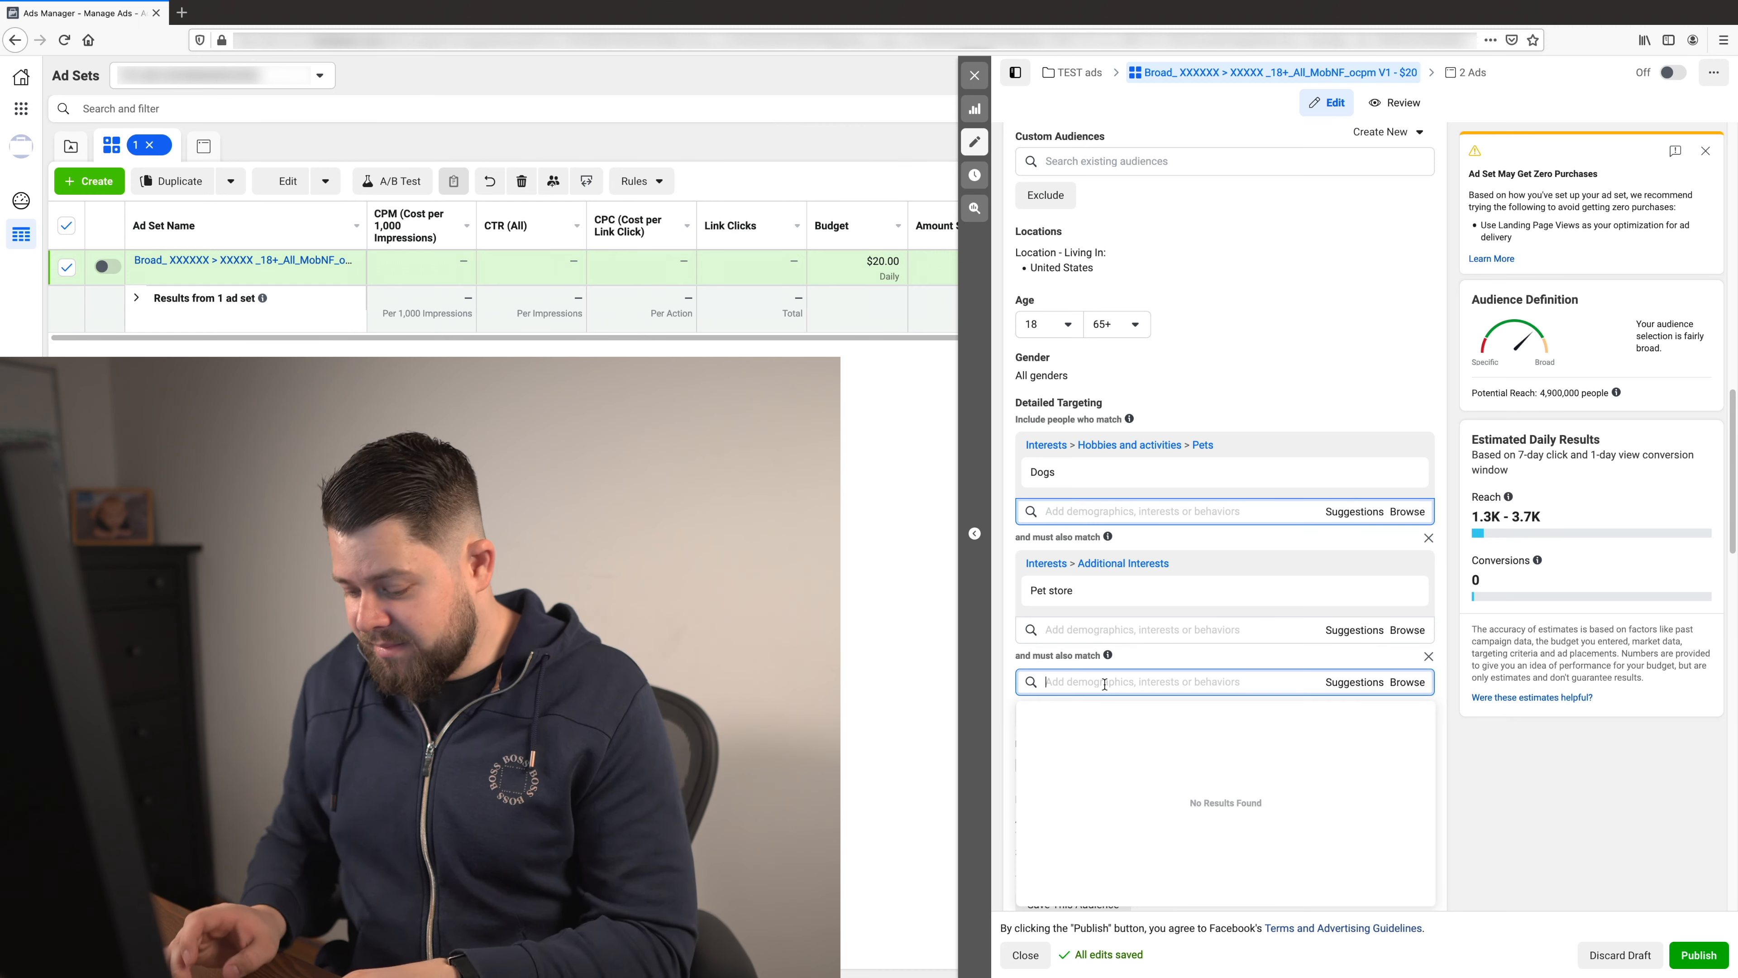
type("Pet food")
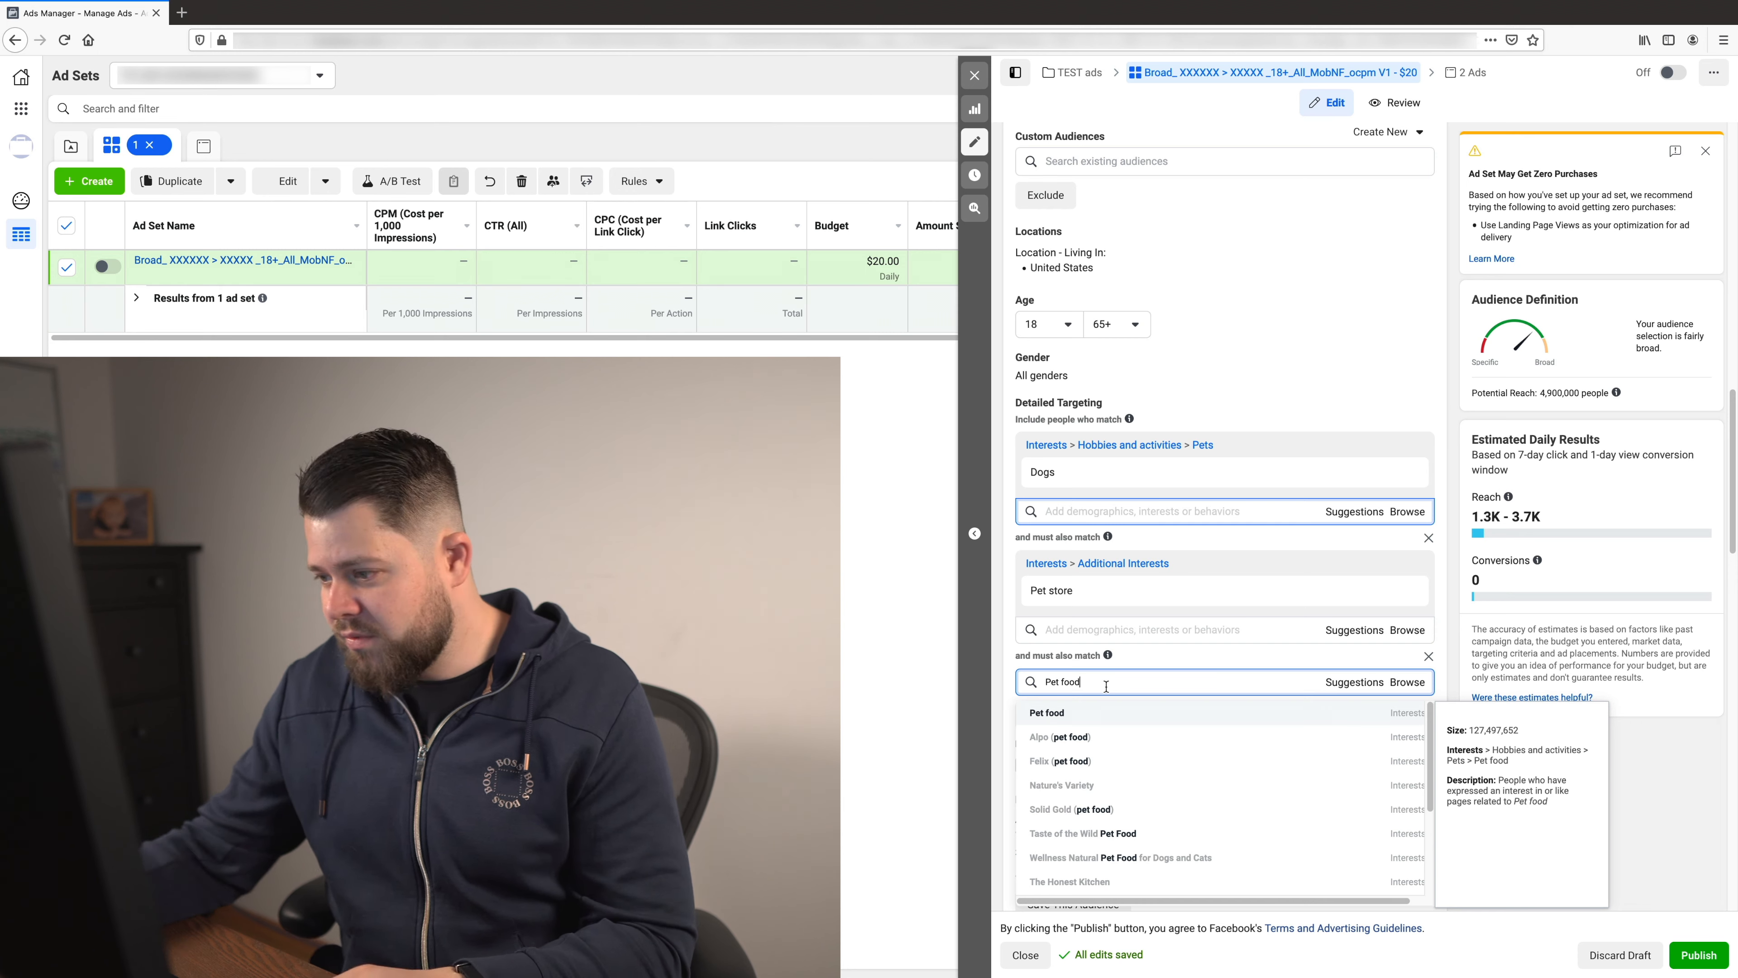
key("ctrl+a")
type("Dog food")
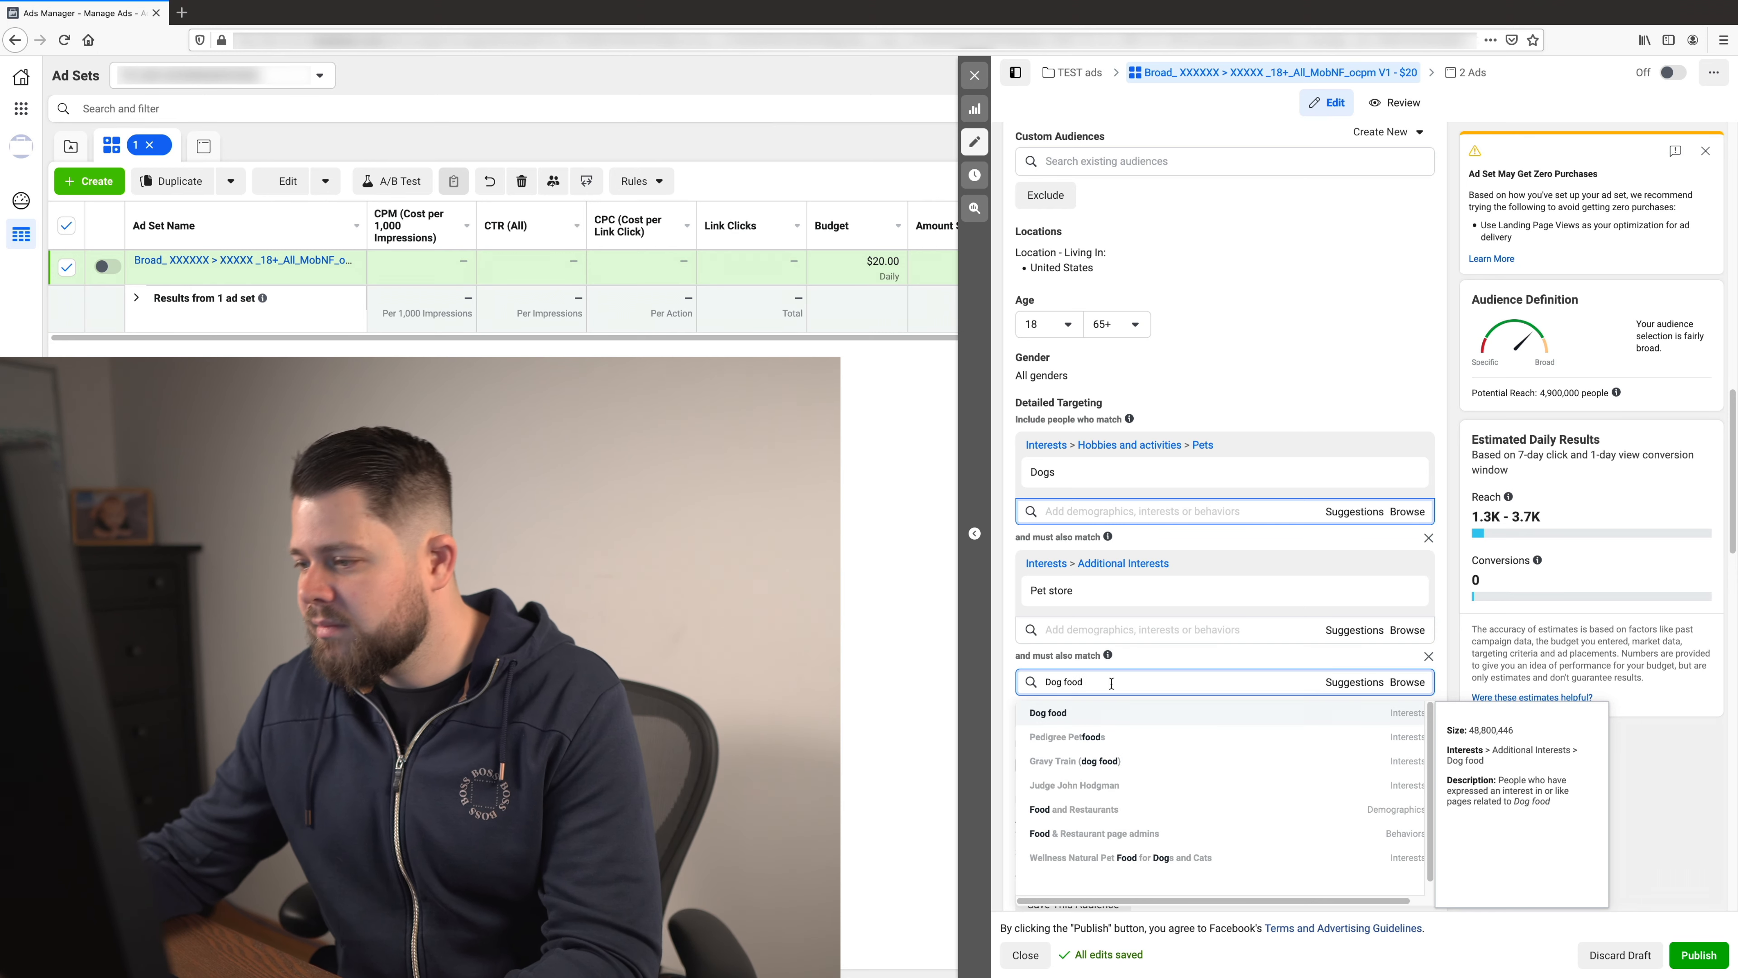
left_click(1094, 713)
scroll(1416, 746, "down", 2)
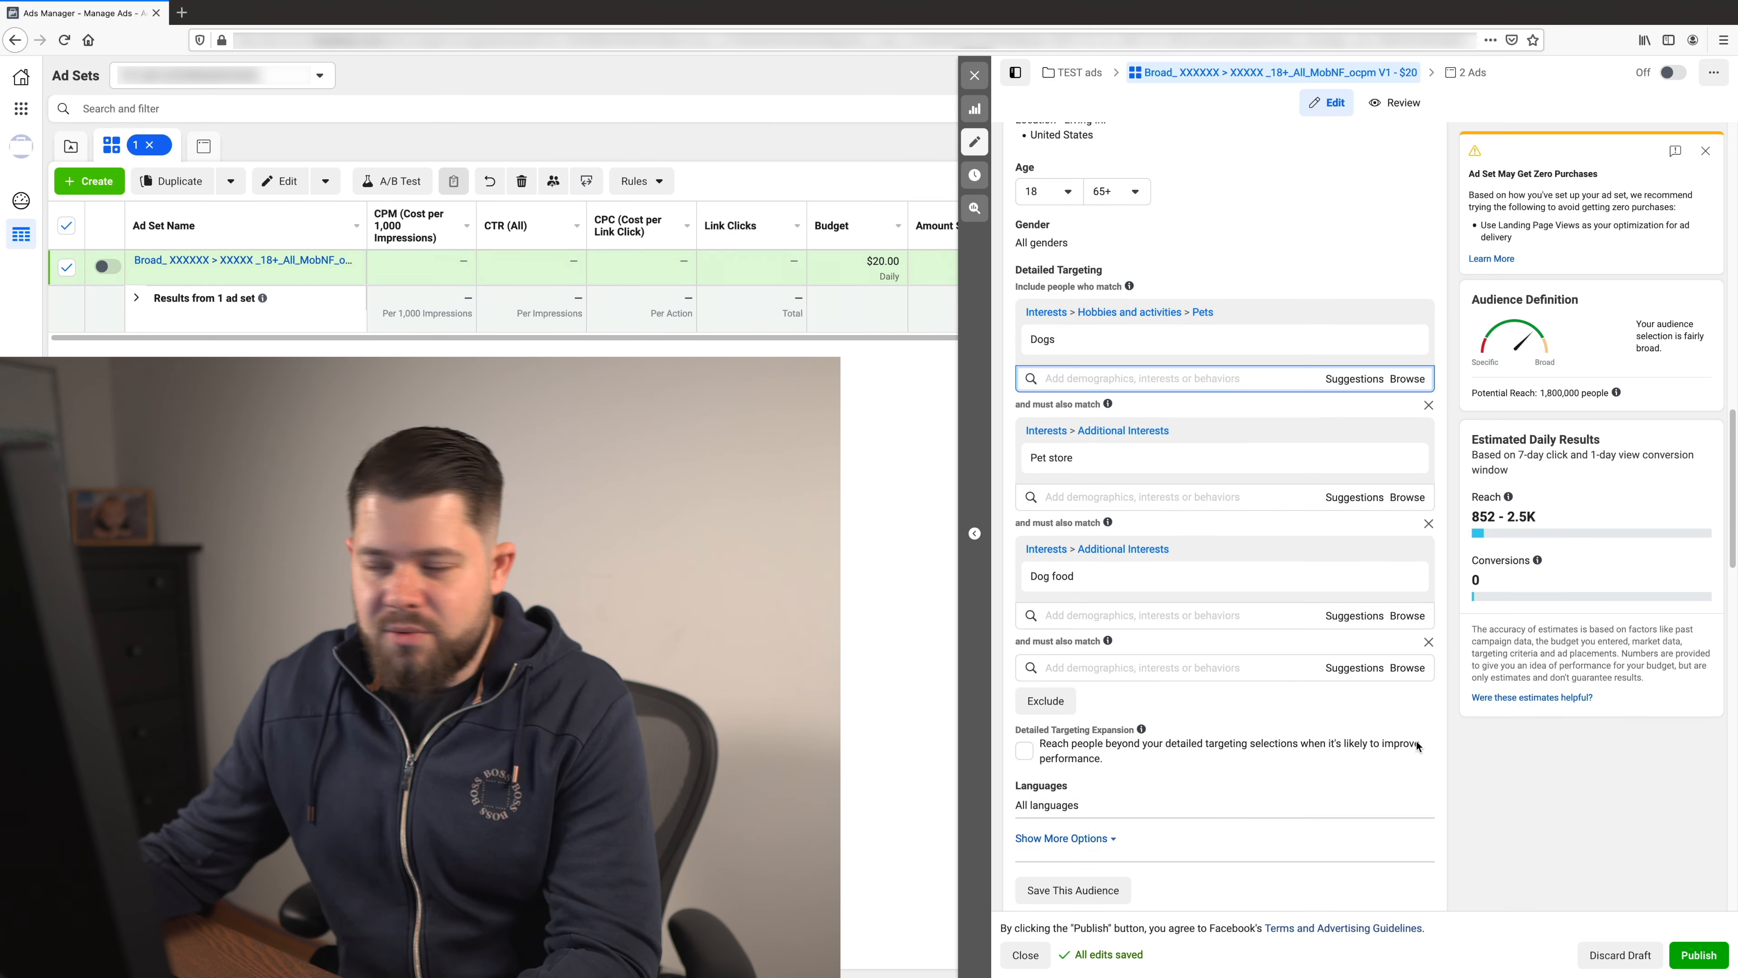
- Add the Dog walking interest, not the employer or job title, as the next must-also-match layer below Dog food
left_click(1115, 668)
type("Dog walkin")
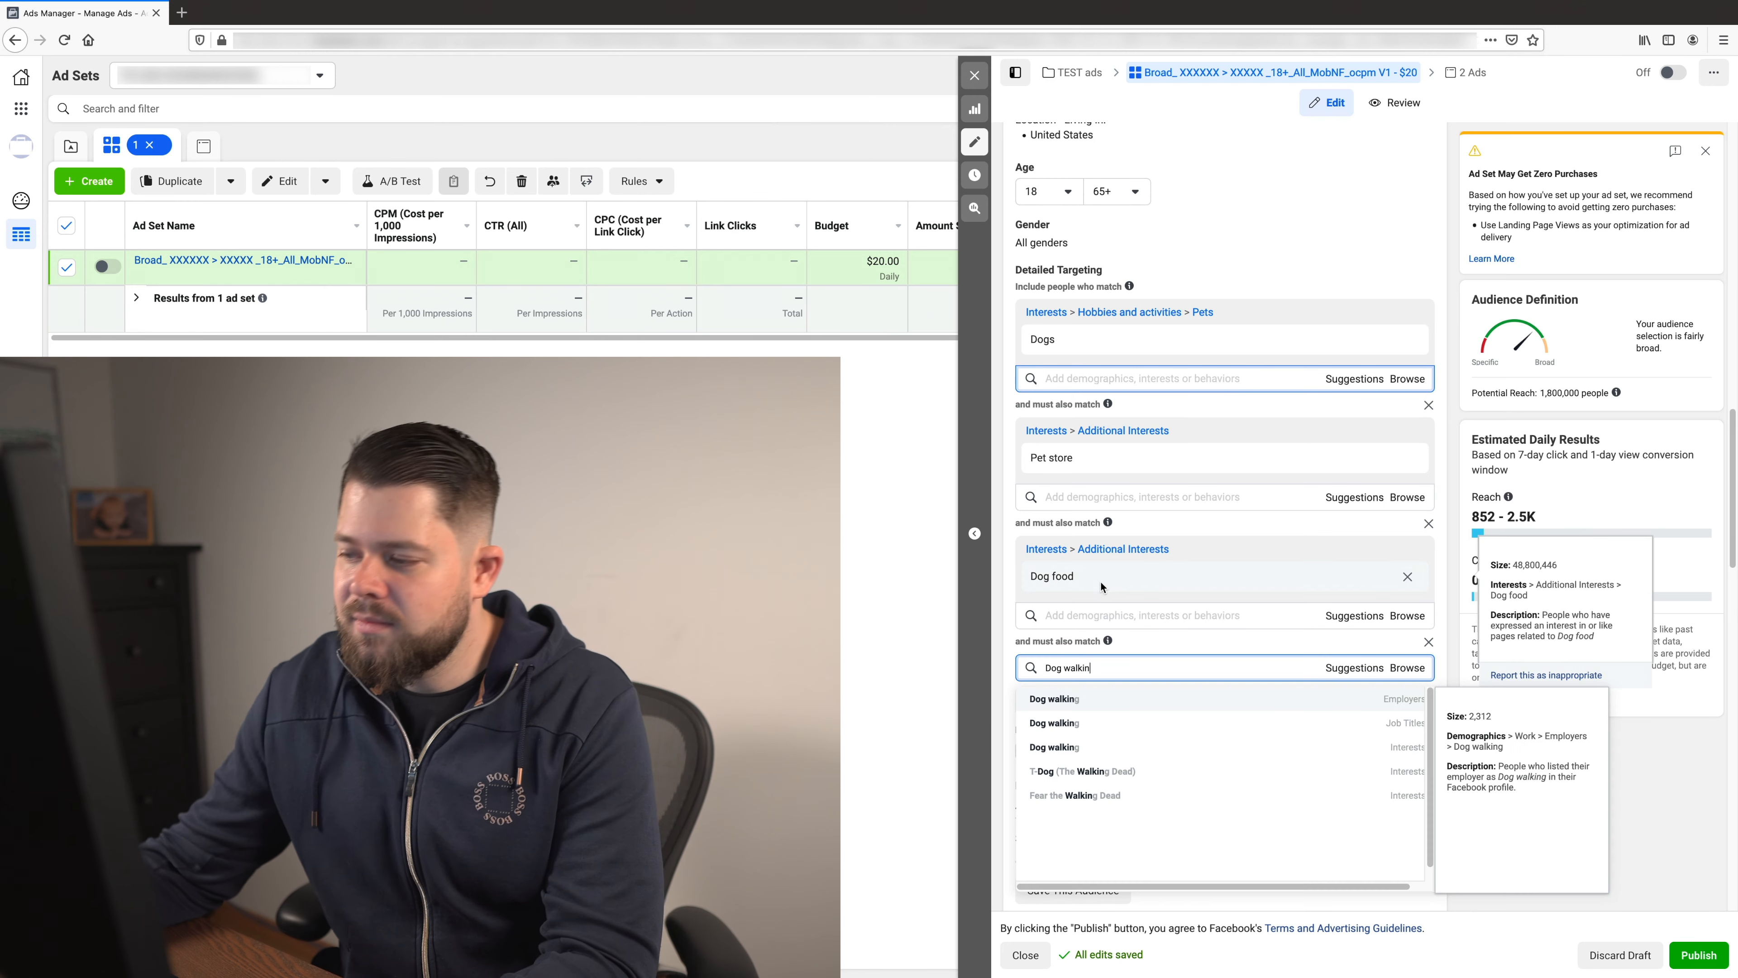
left_click(1095, 746)
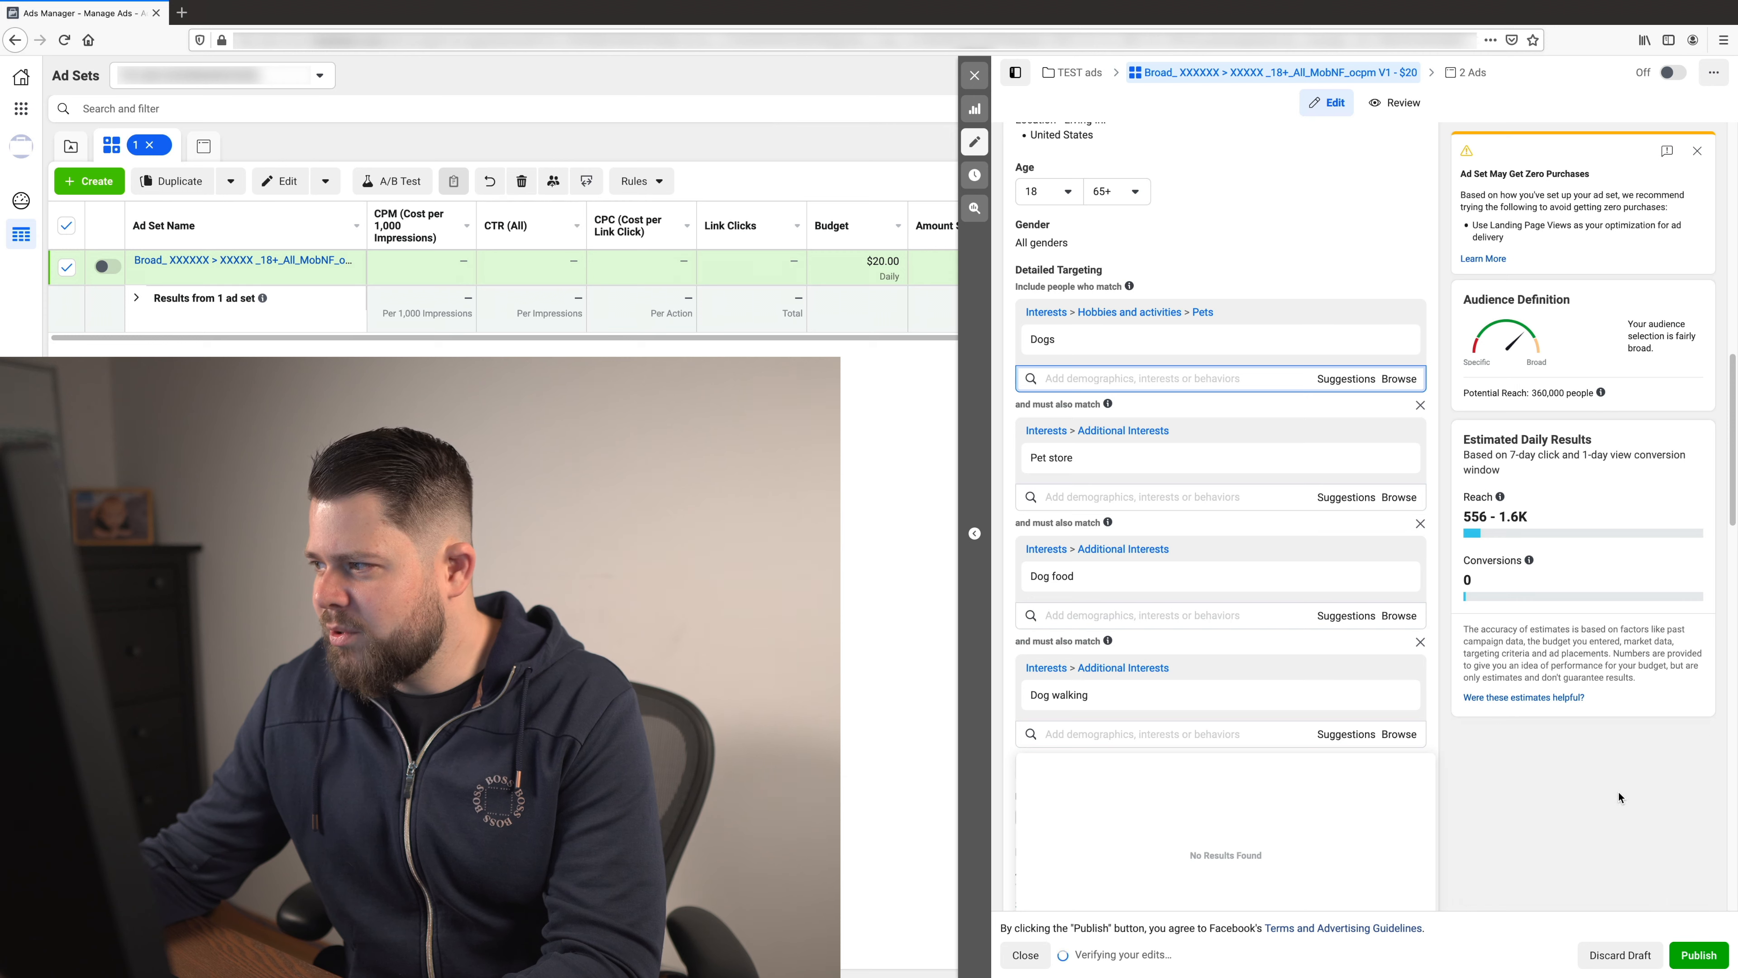
left_click(1607, 835)
- Review the layered dog interests and show the suggested interests for the Dog walking layer
scroll(1349, 671, "down", 1)
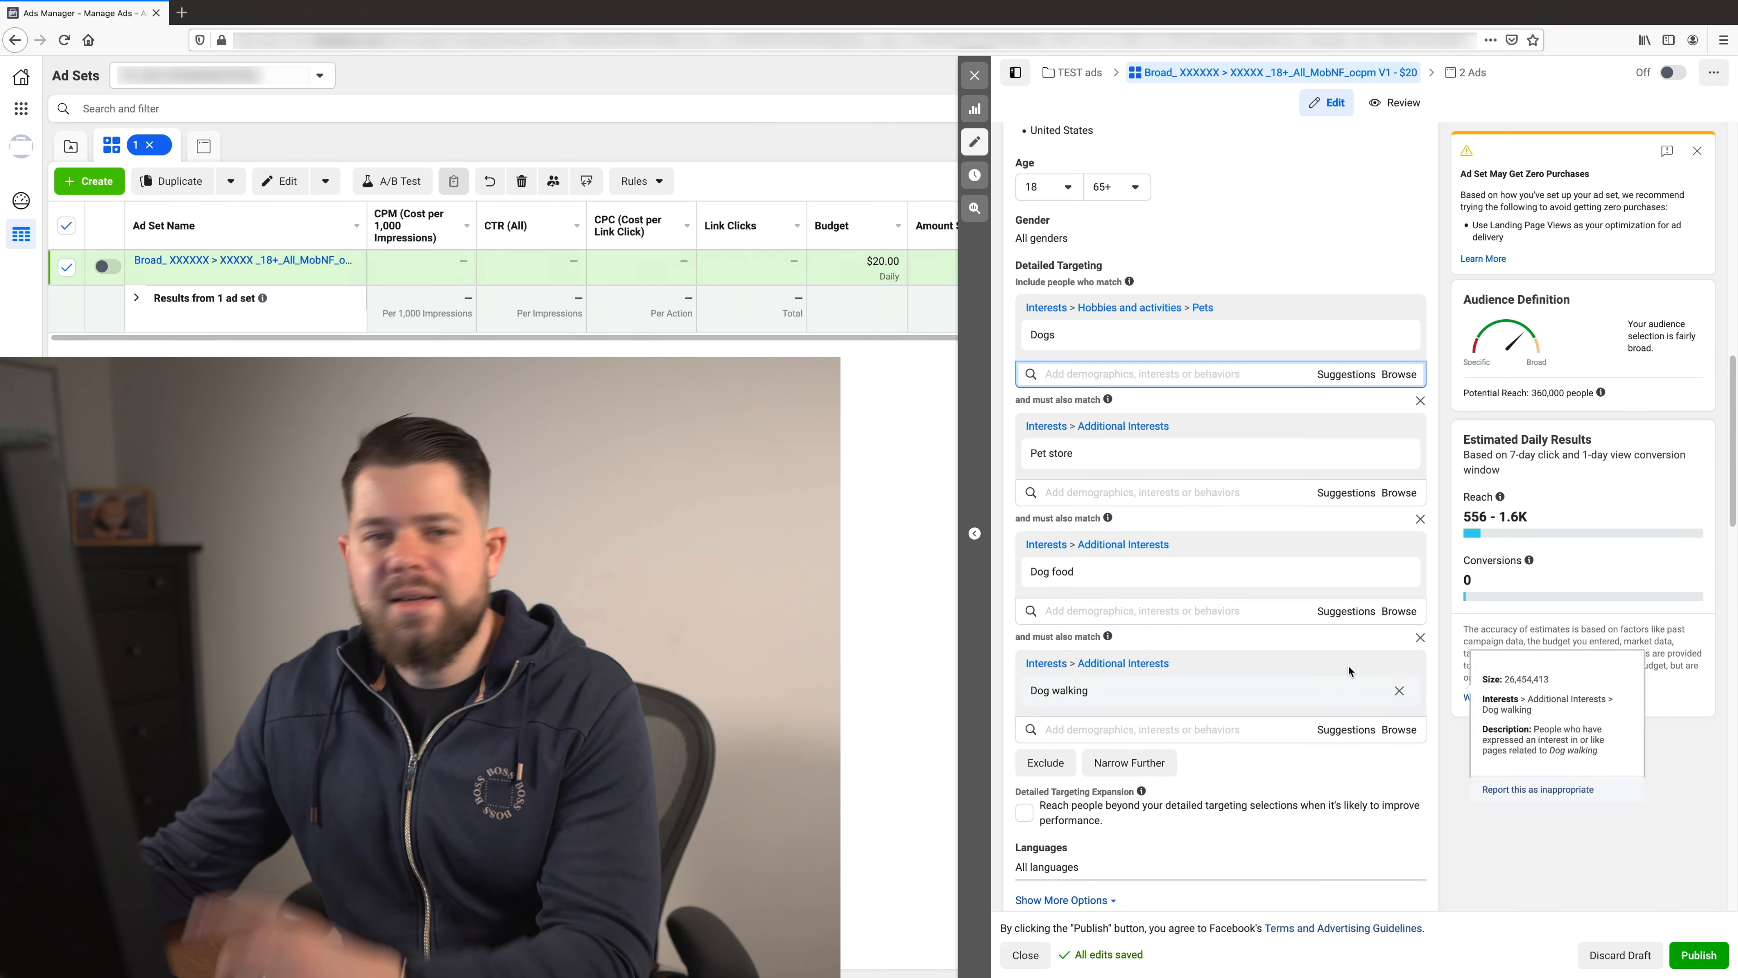
scroll(1321, 575, "down", 1)
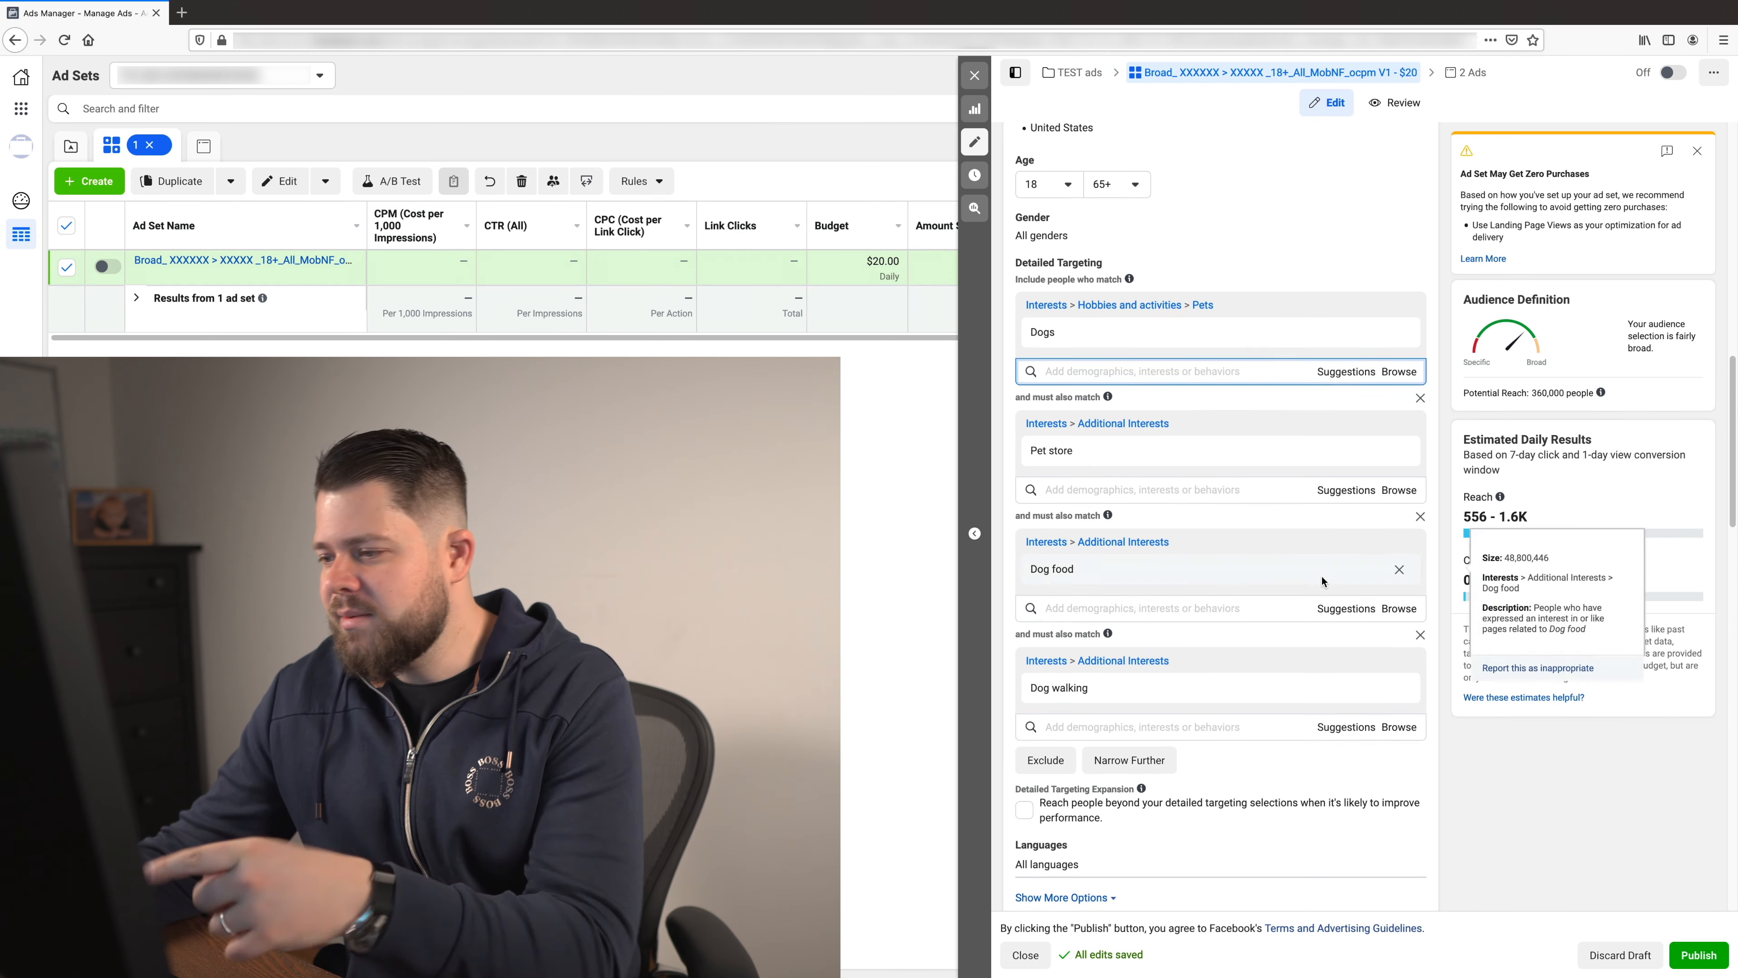
scroll(1321, 576, "down", 2)
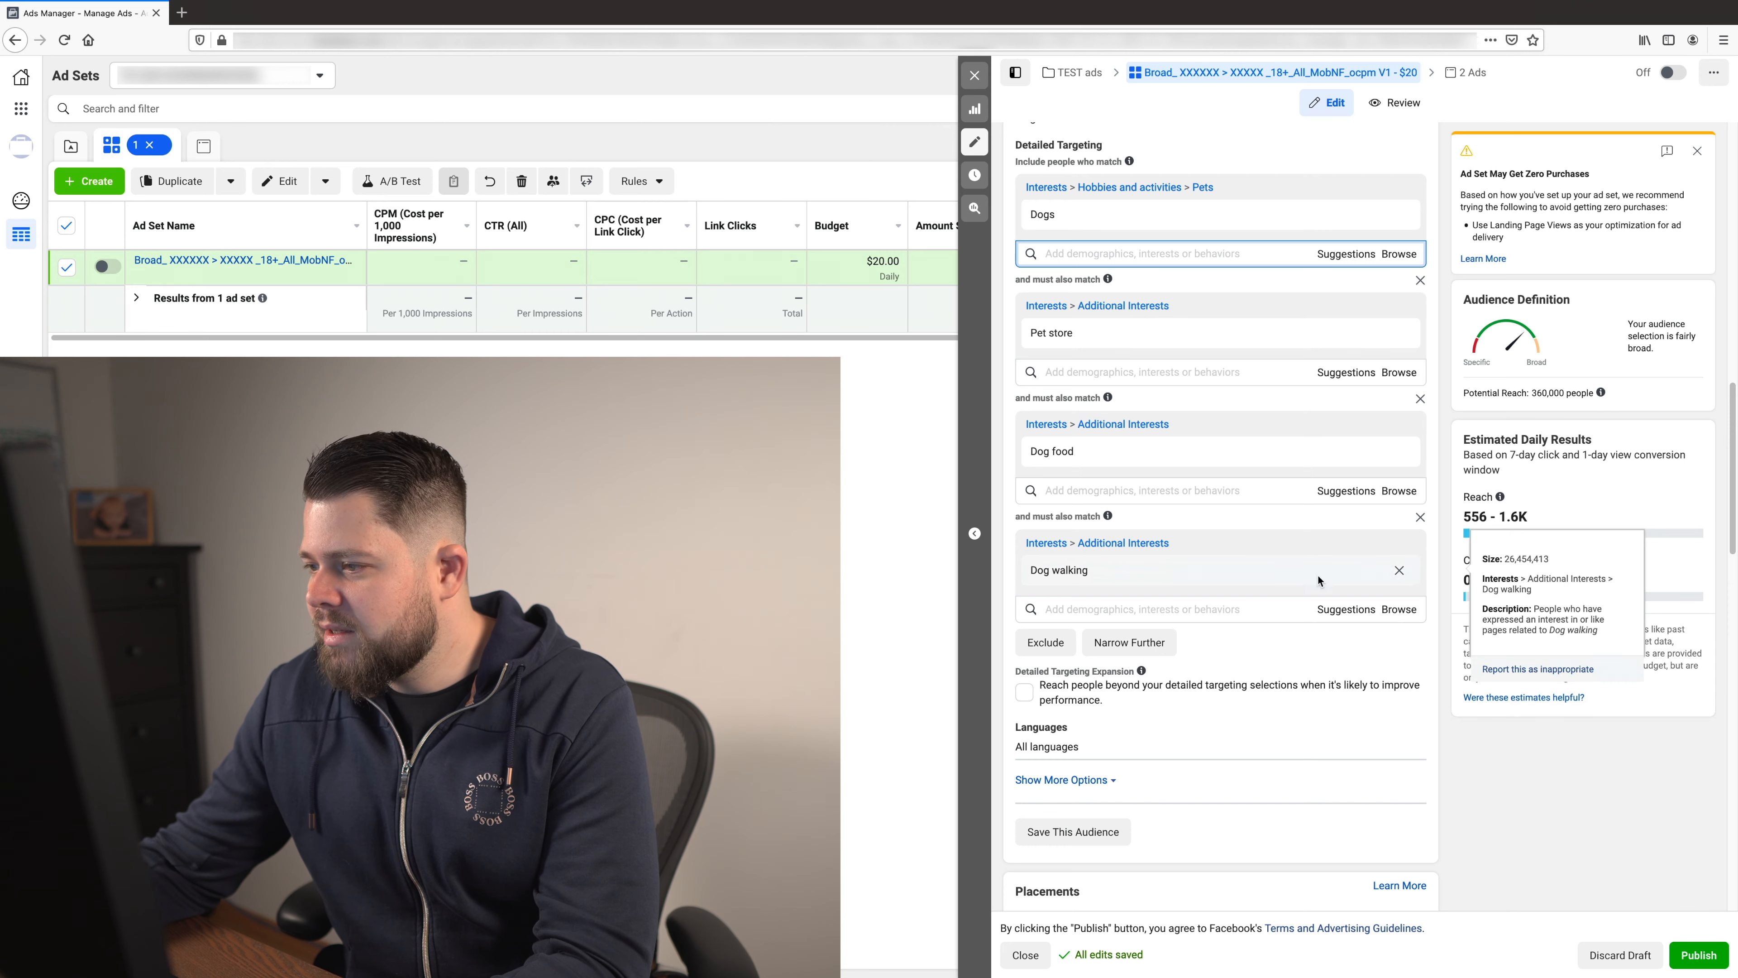
left_click(1170, 619)
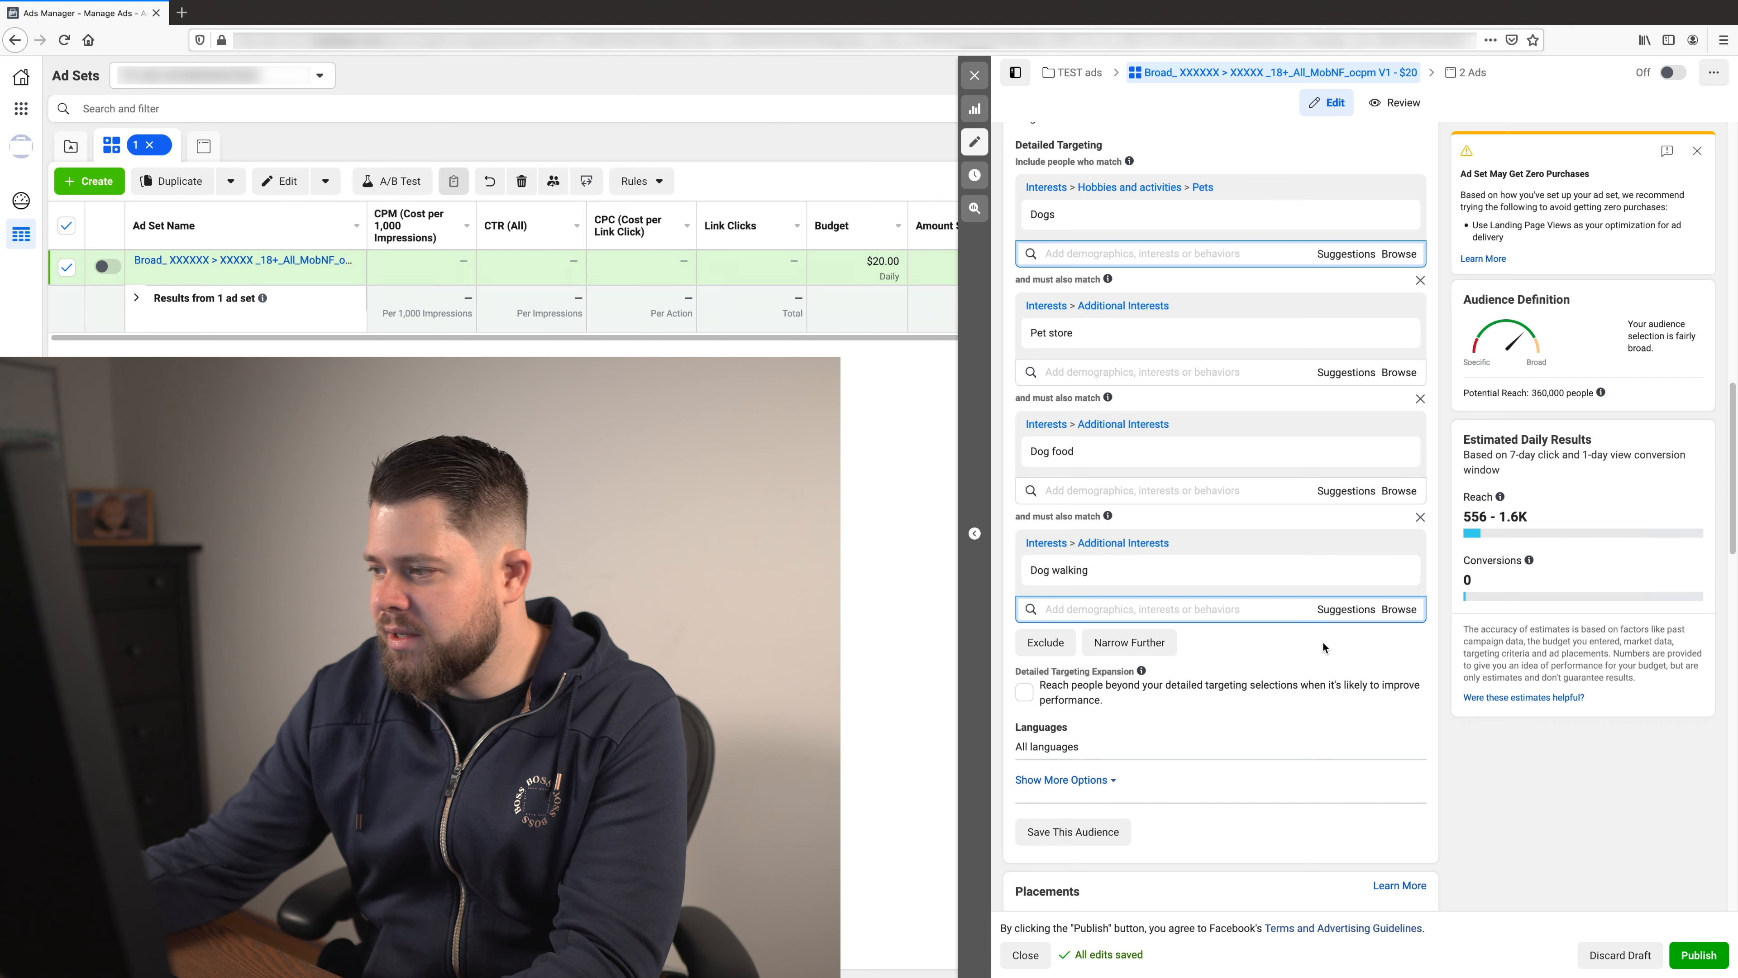
left_click(1343, 610)
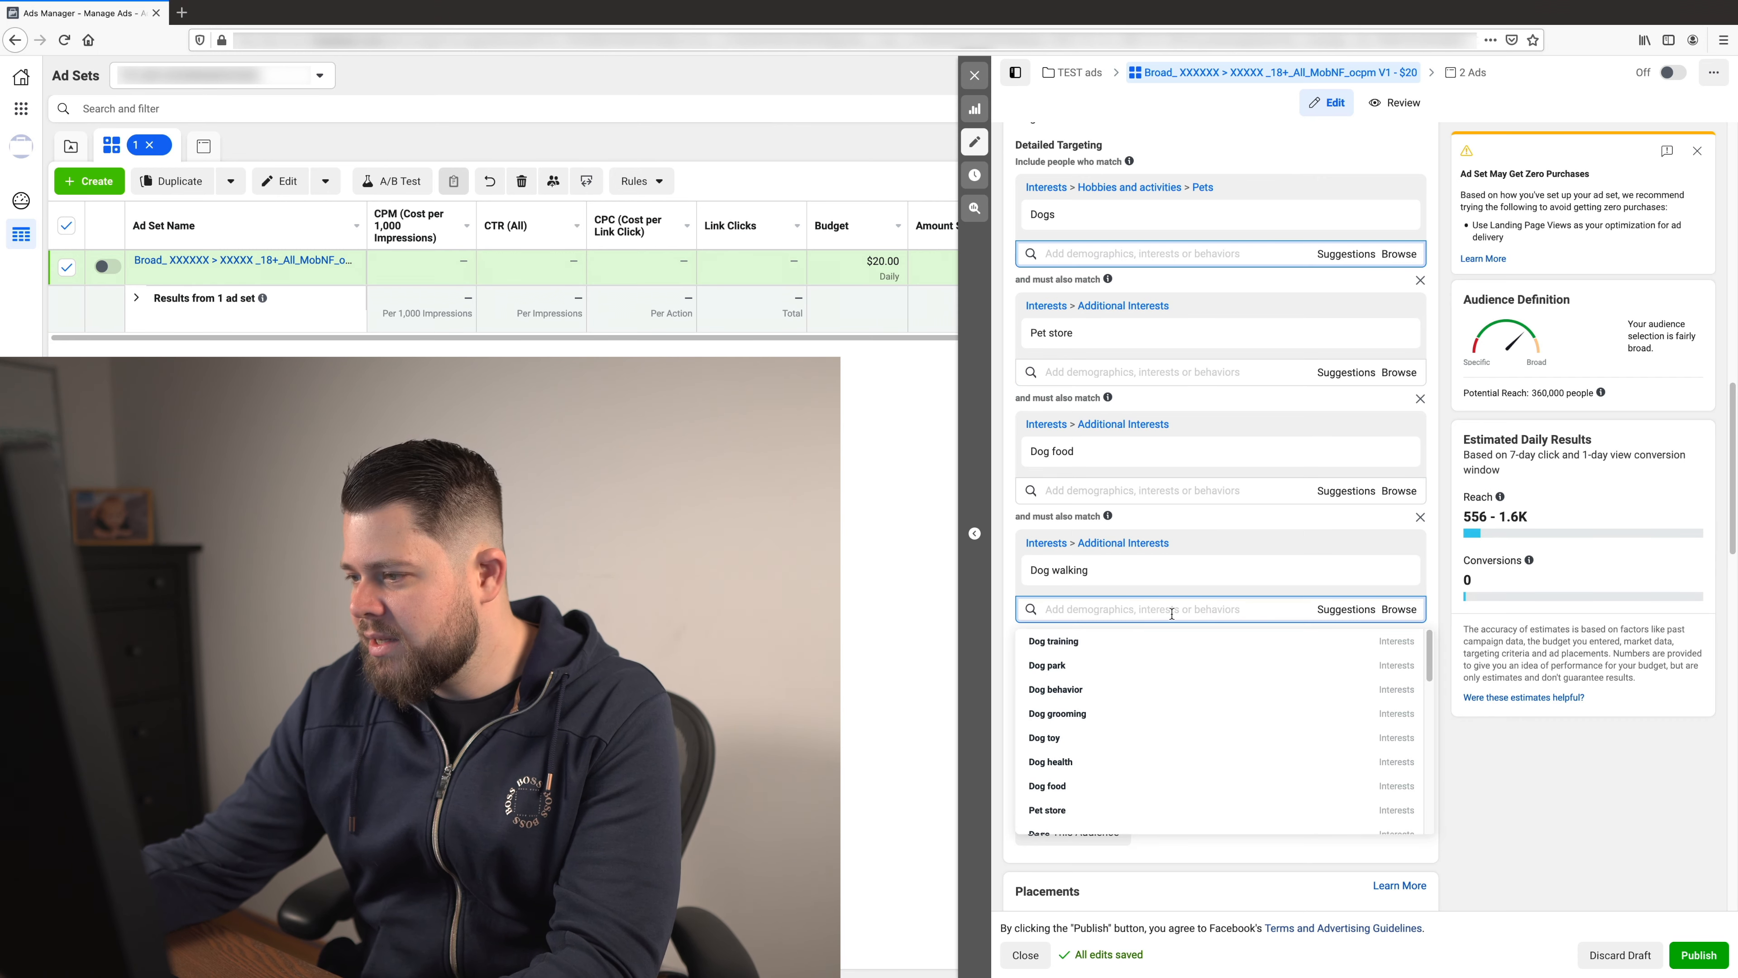
- Add the Dog training and Dog behavior interests to the same must-also-match layer as Dog walking
left_click(1164, 642)
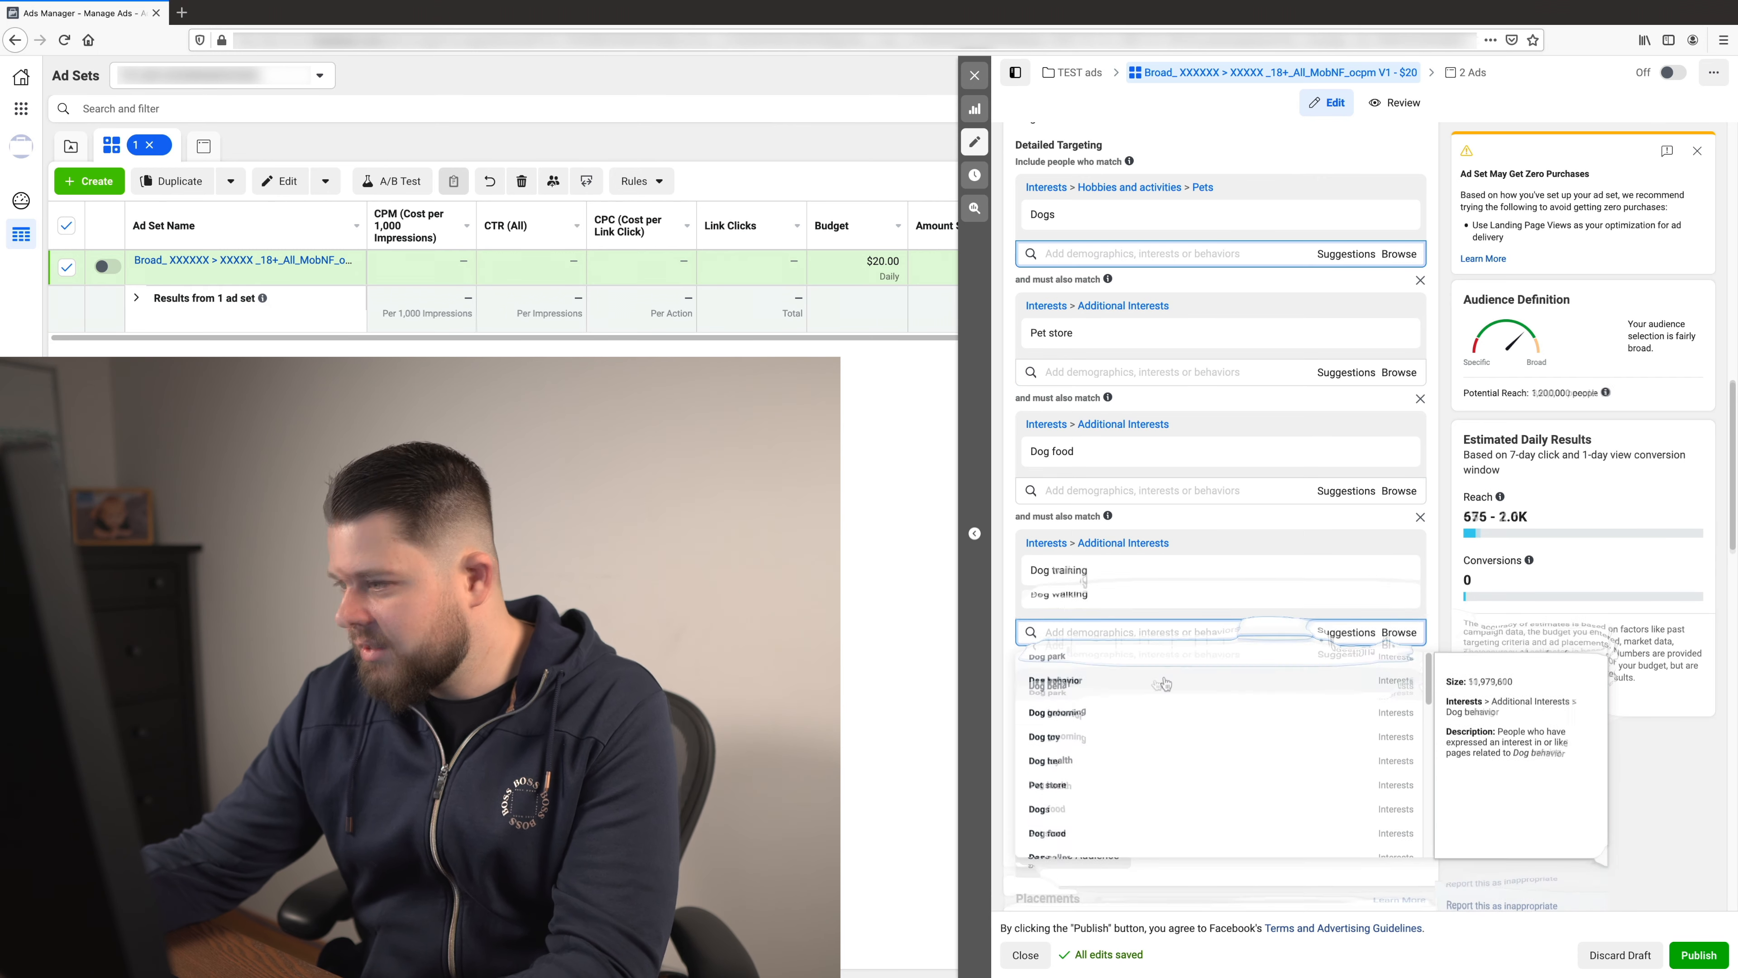
left_click(1163, 700)
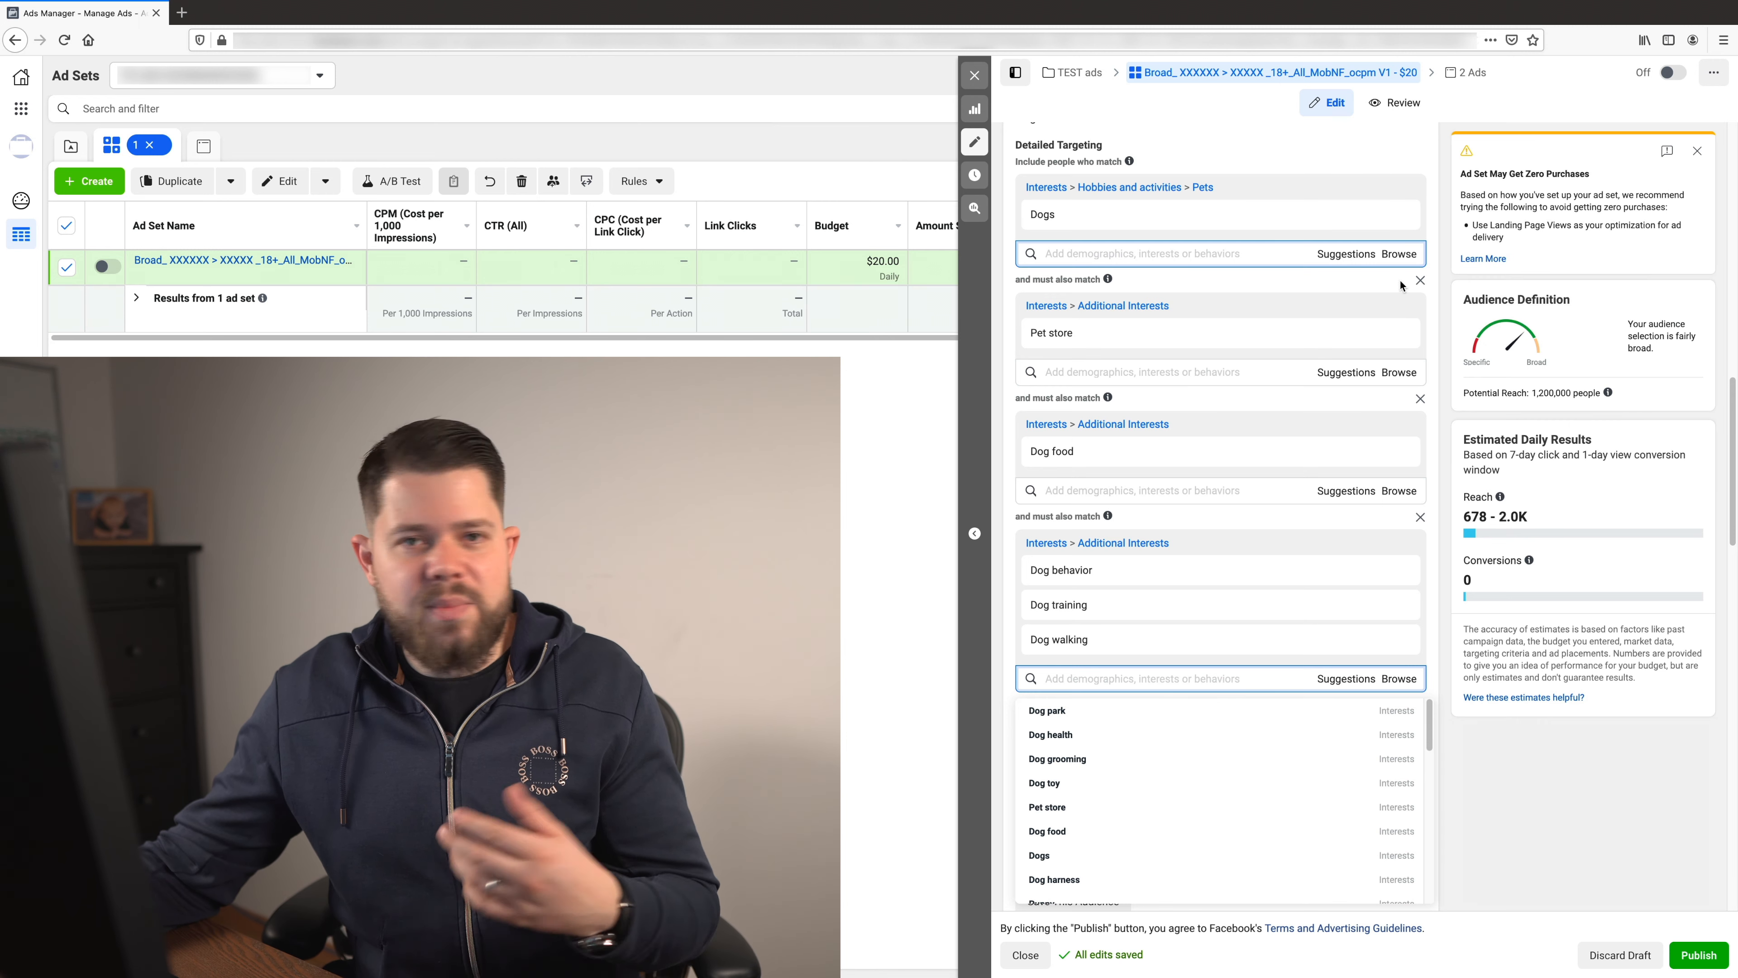
- Remove all must-also-match layers and the Dogs interest, and target the Dog behavior interest alone instead
left_click(1420, 281)
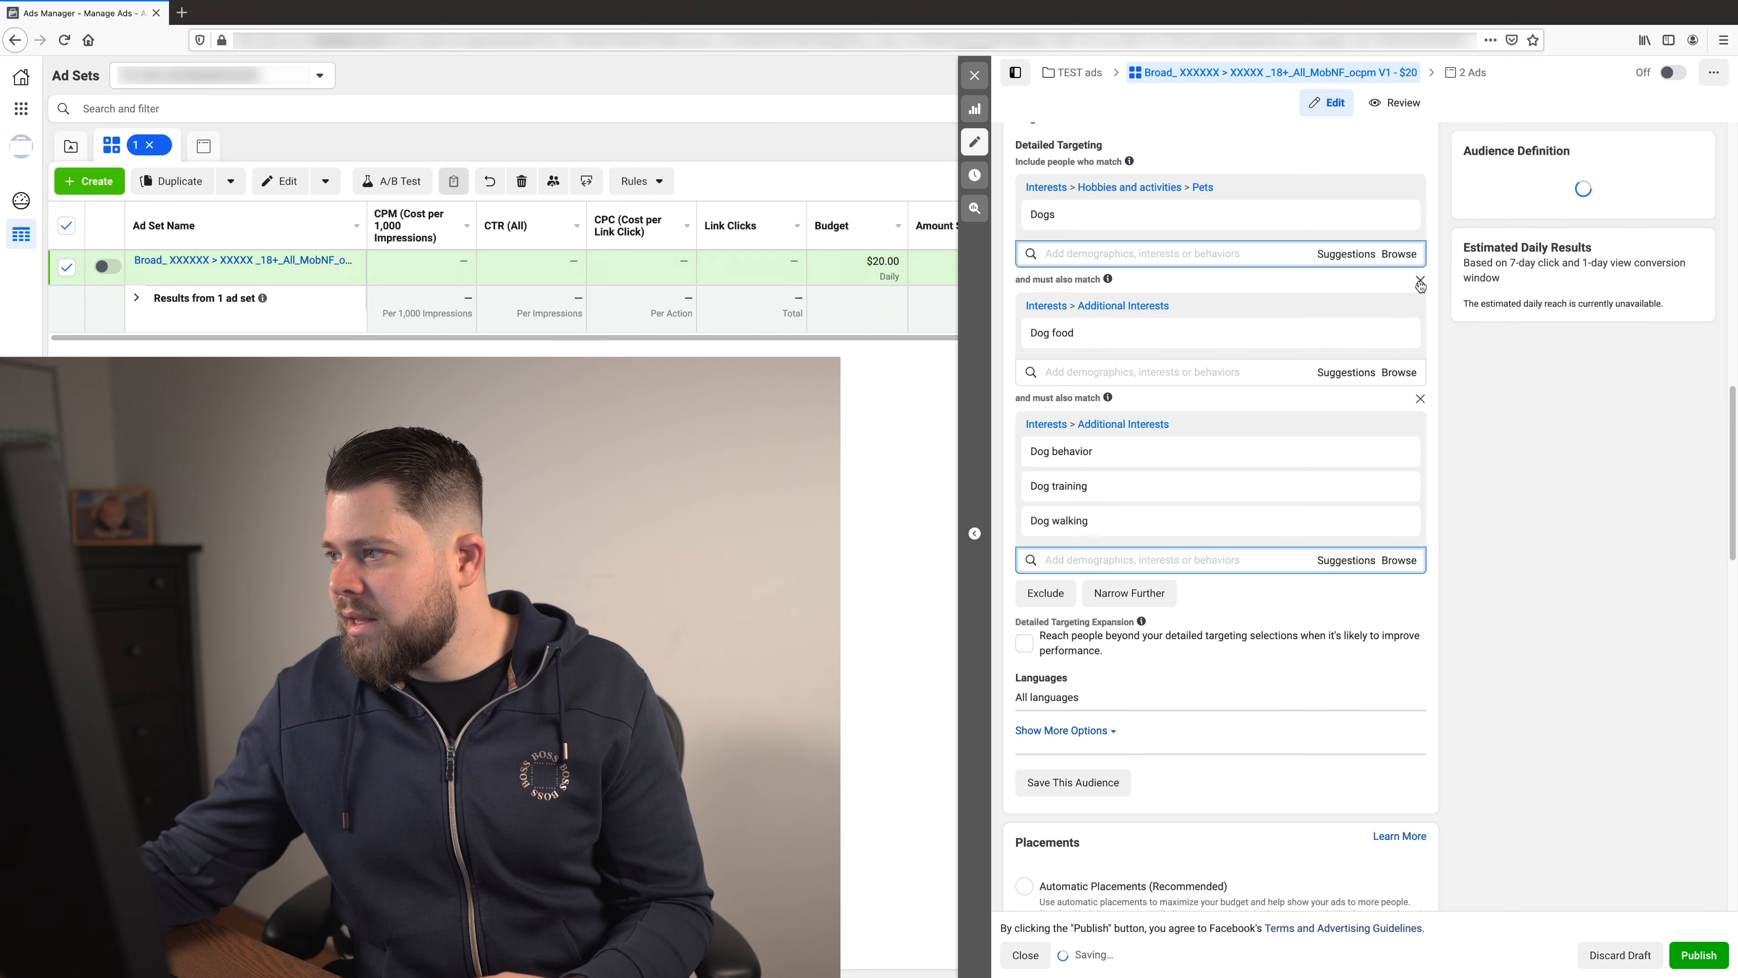
left_click(1420, 280)
left_click(1420, 280)
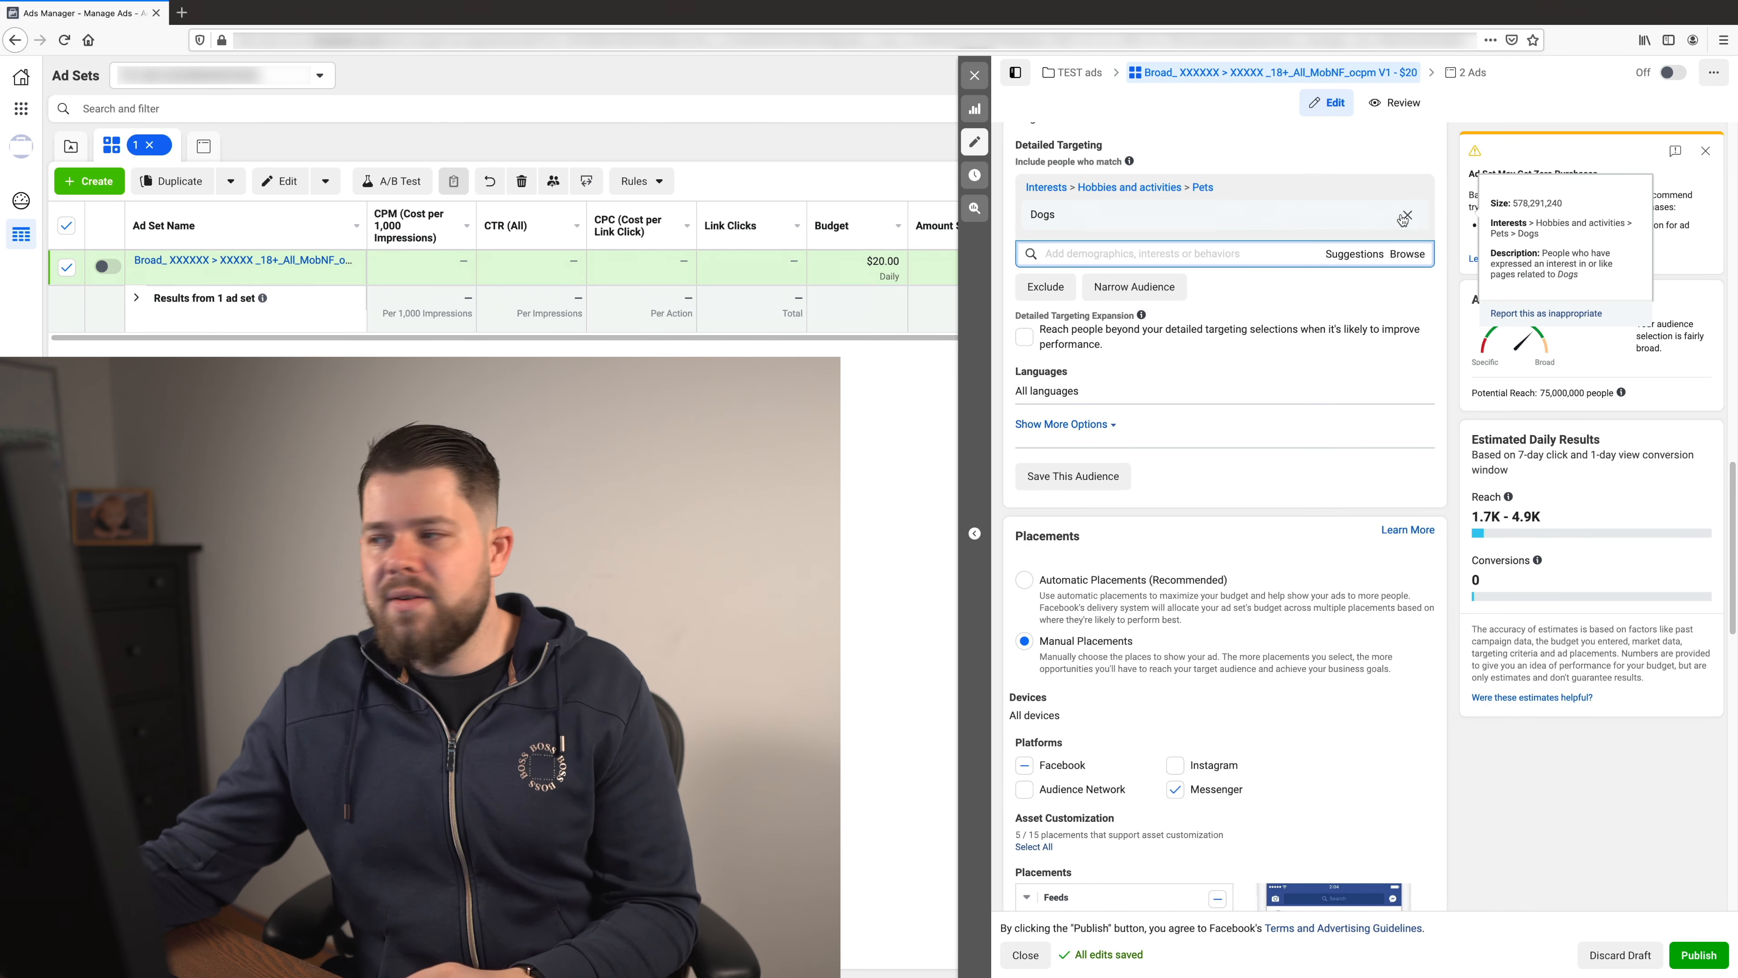
left_click(1407, 214)
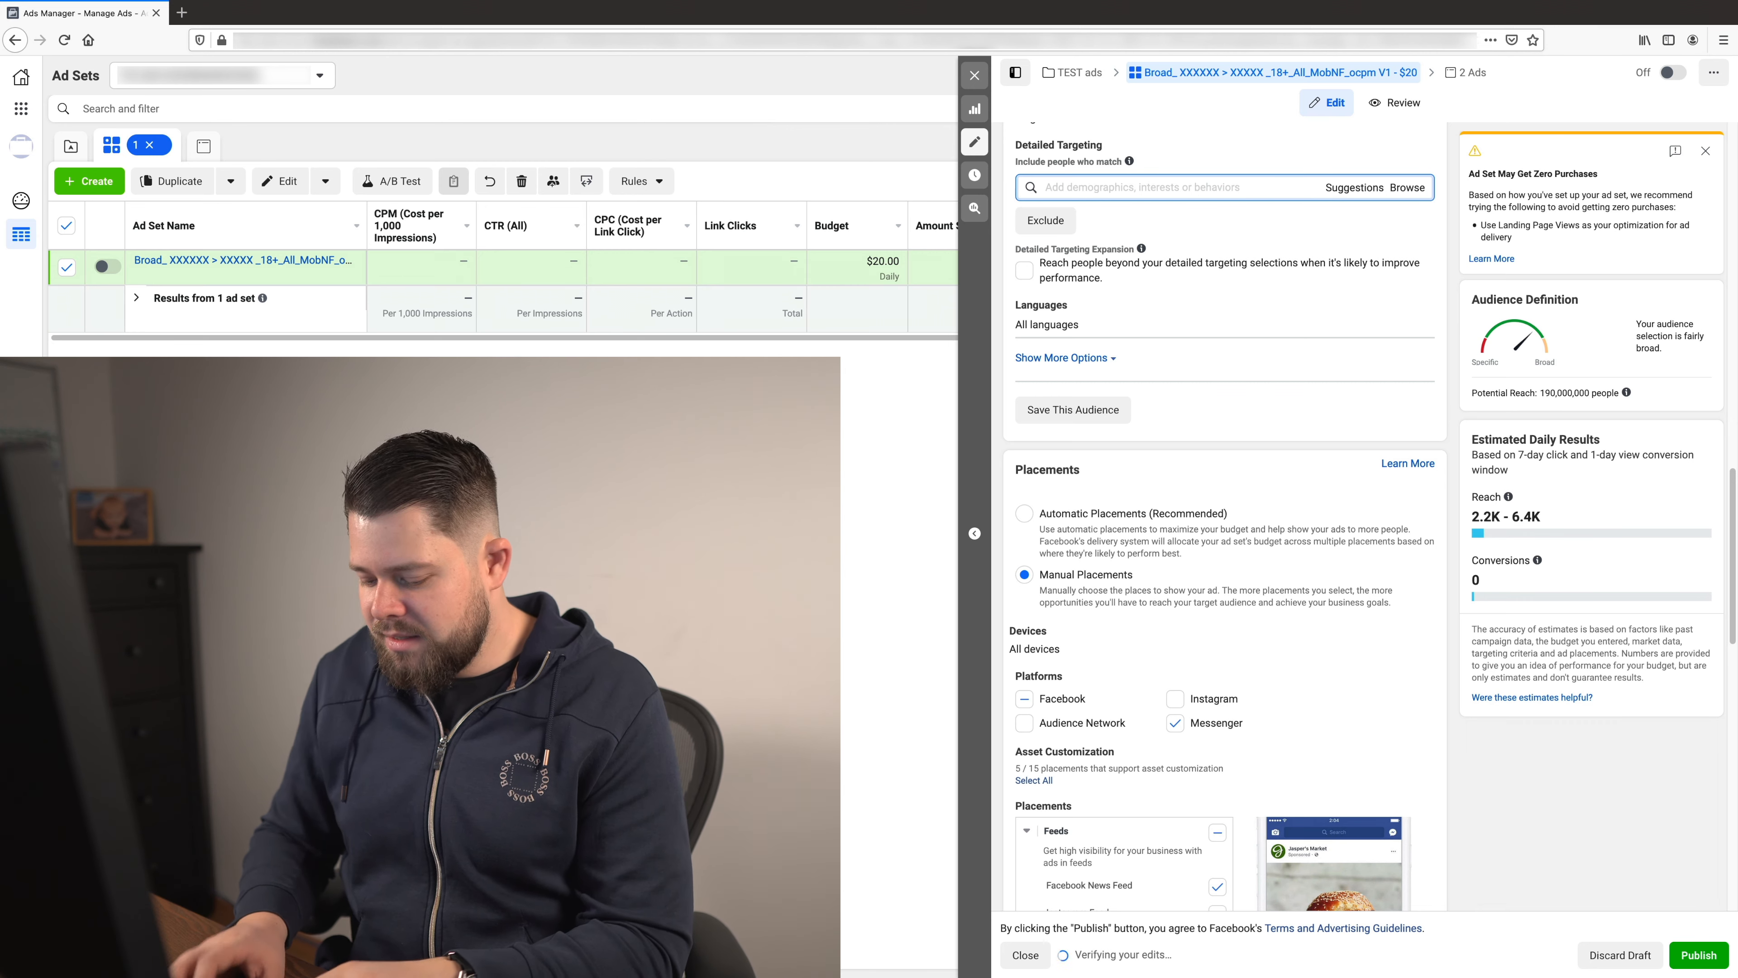
type("dog behav")
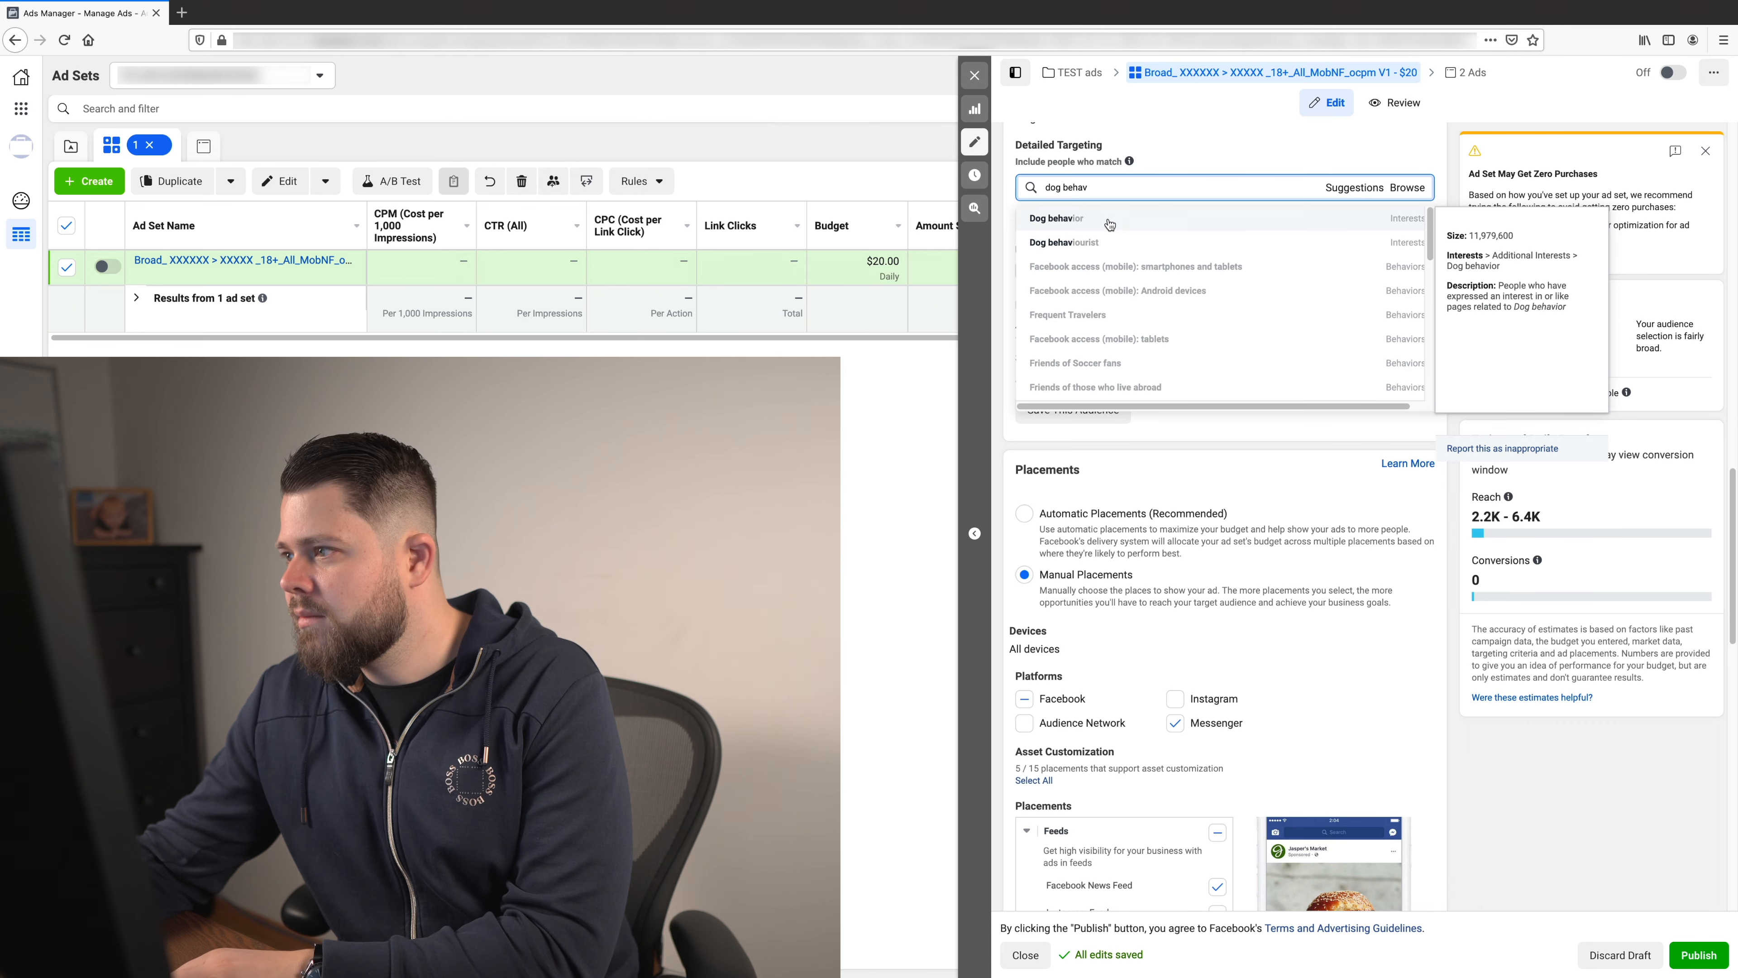
left_click(1109, 220)
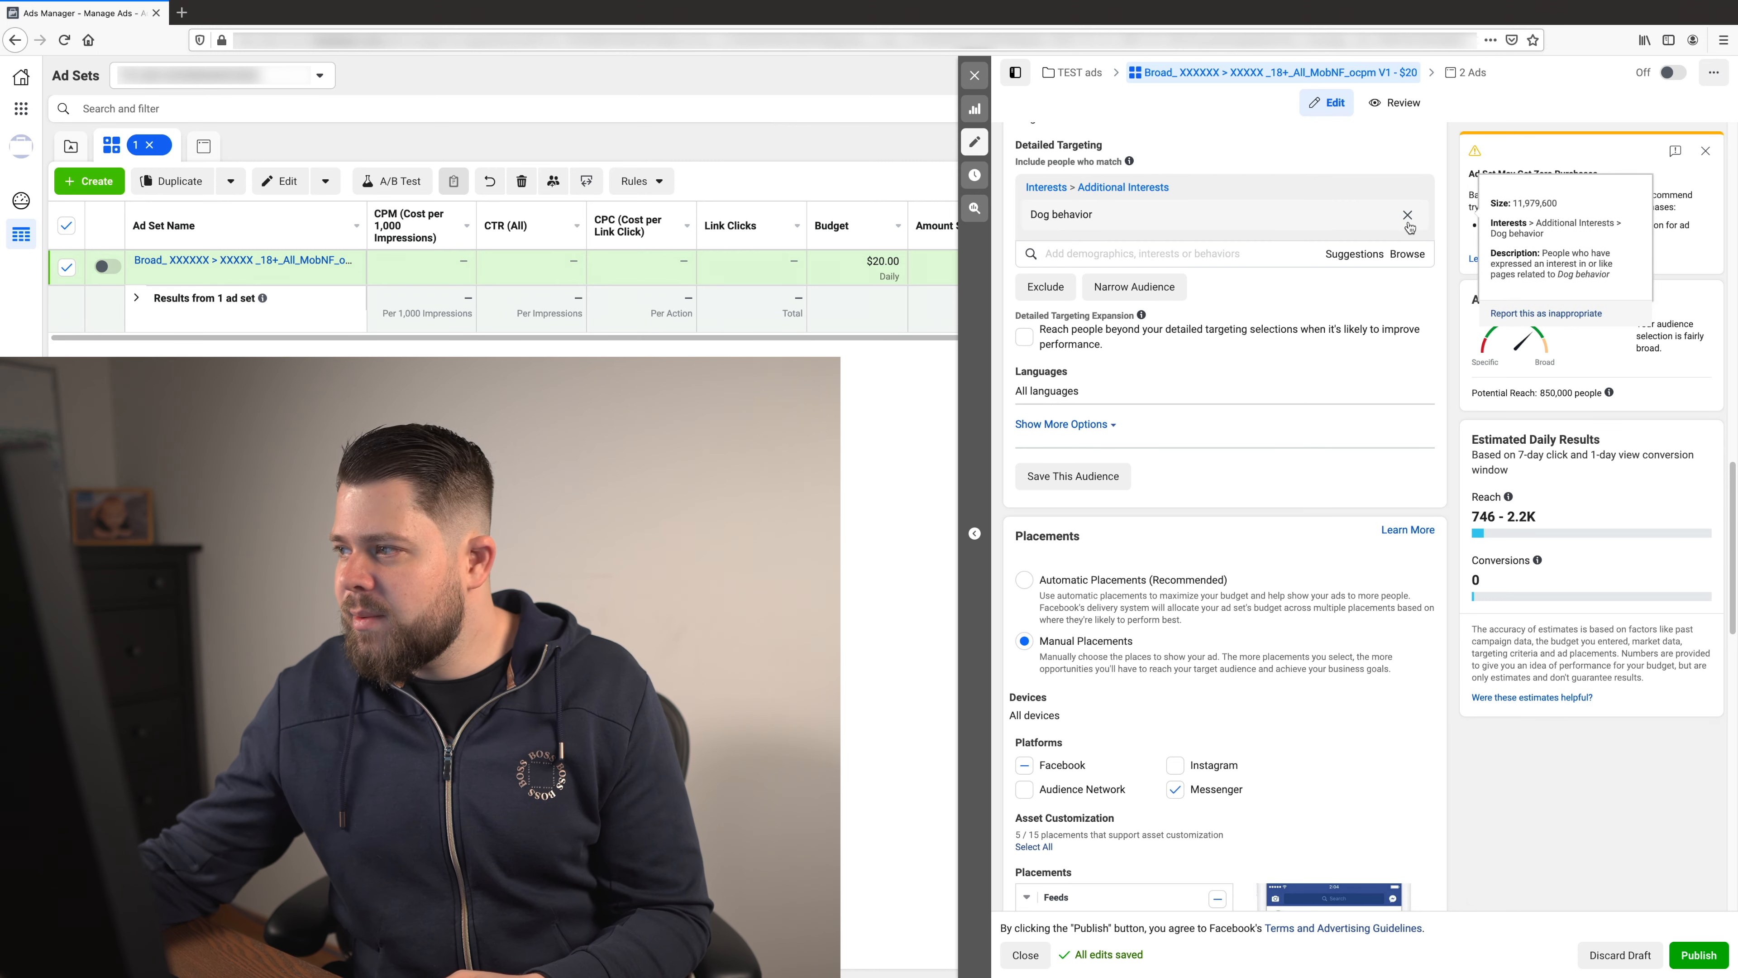
- Replace the Dog behavior interest with Dog walking in the ad set's detailed targeting
left_click(1412, 214)
left_click(1147, 188)
type("Dog")
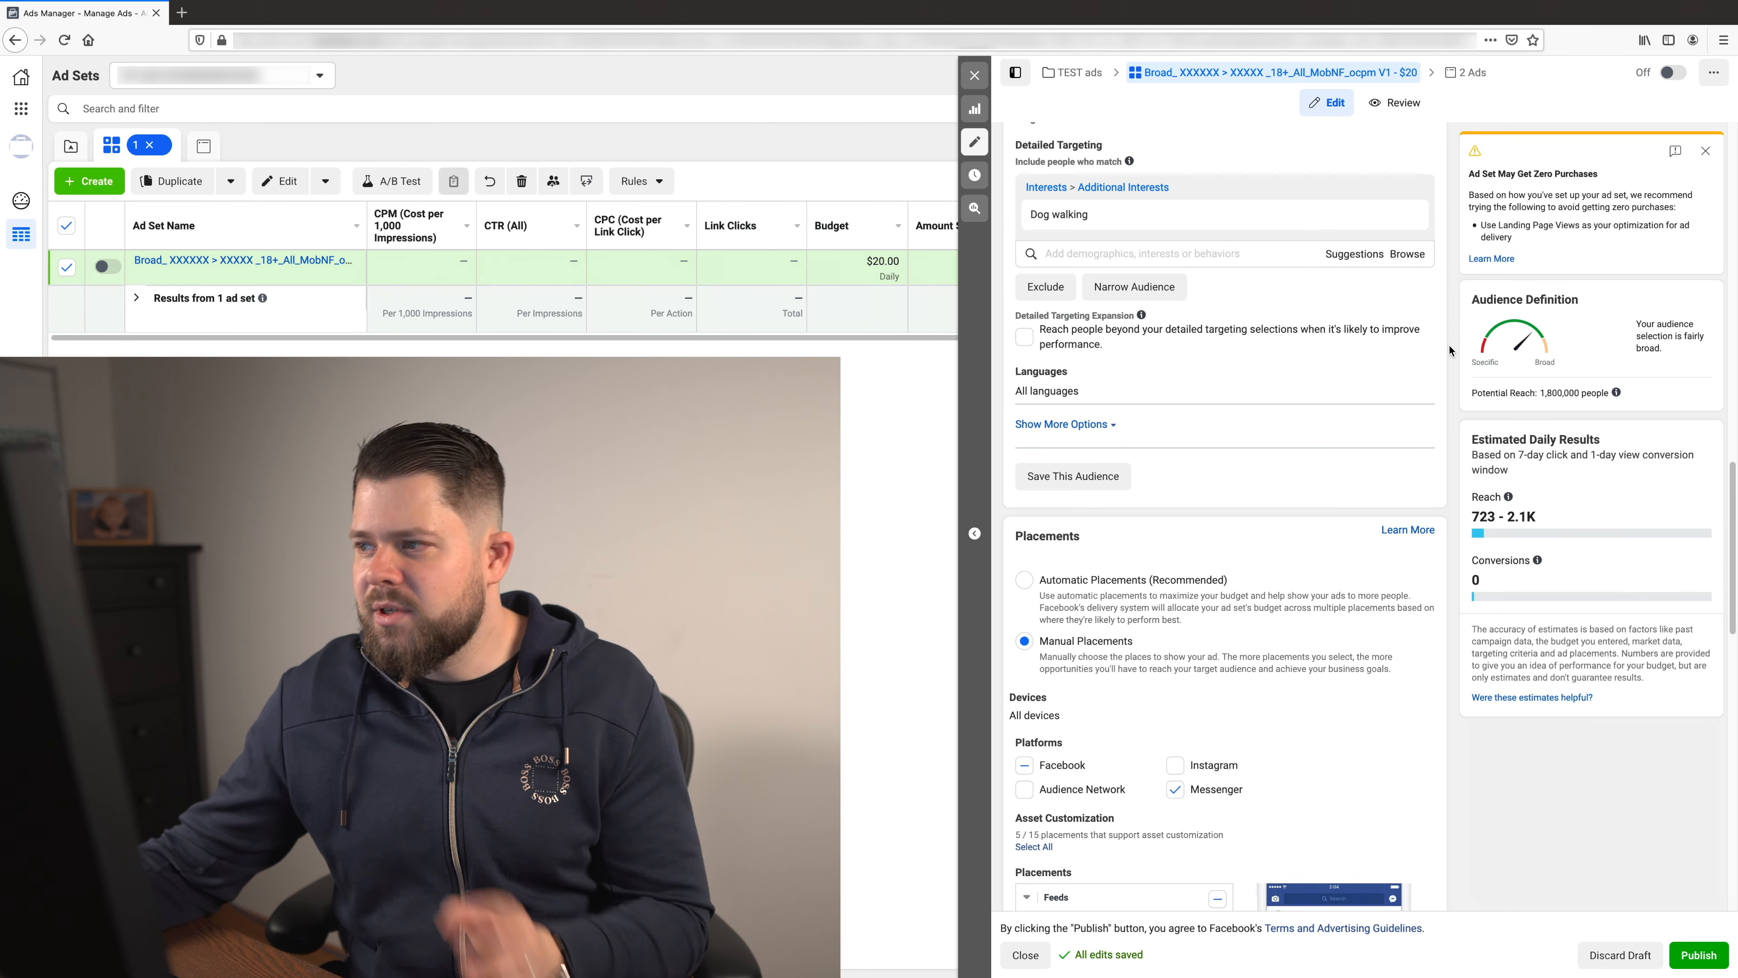
- Narrow the Dog walking audience so that people must also match the Pet store interest
left_click(1134, 286)
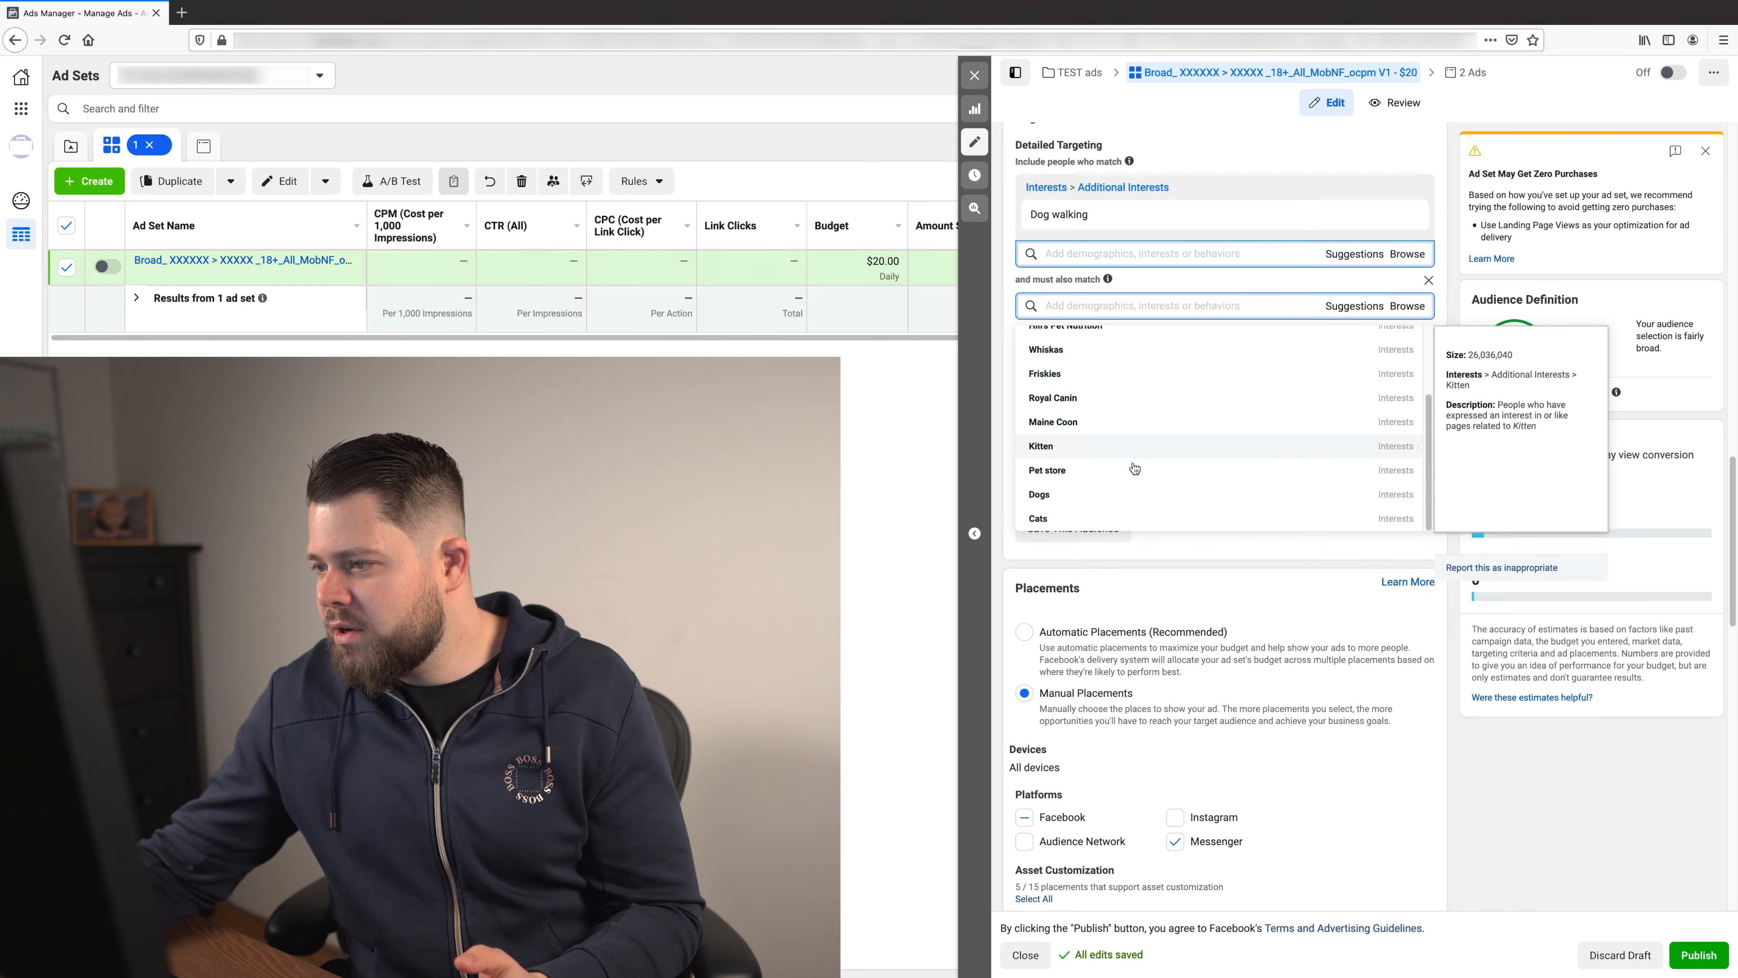
left_click(1129, 473)
left_click(1671, 772)
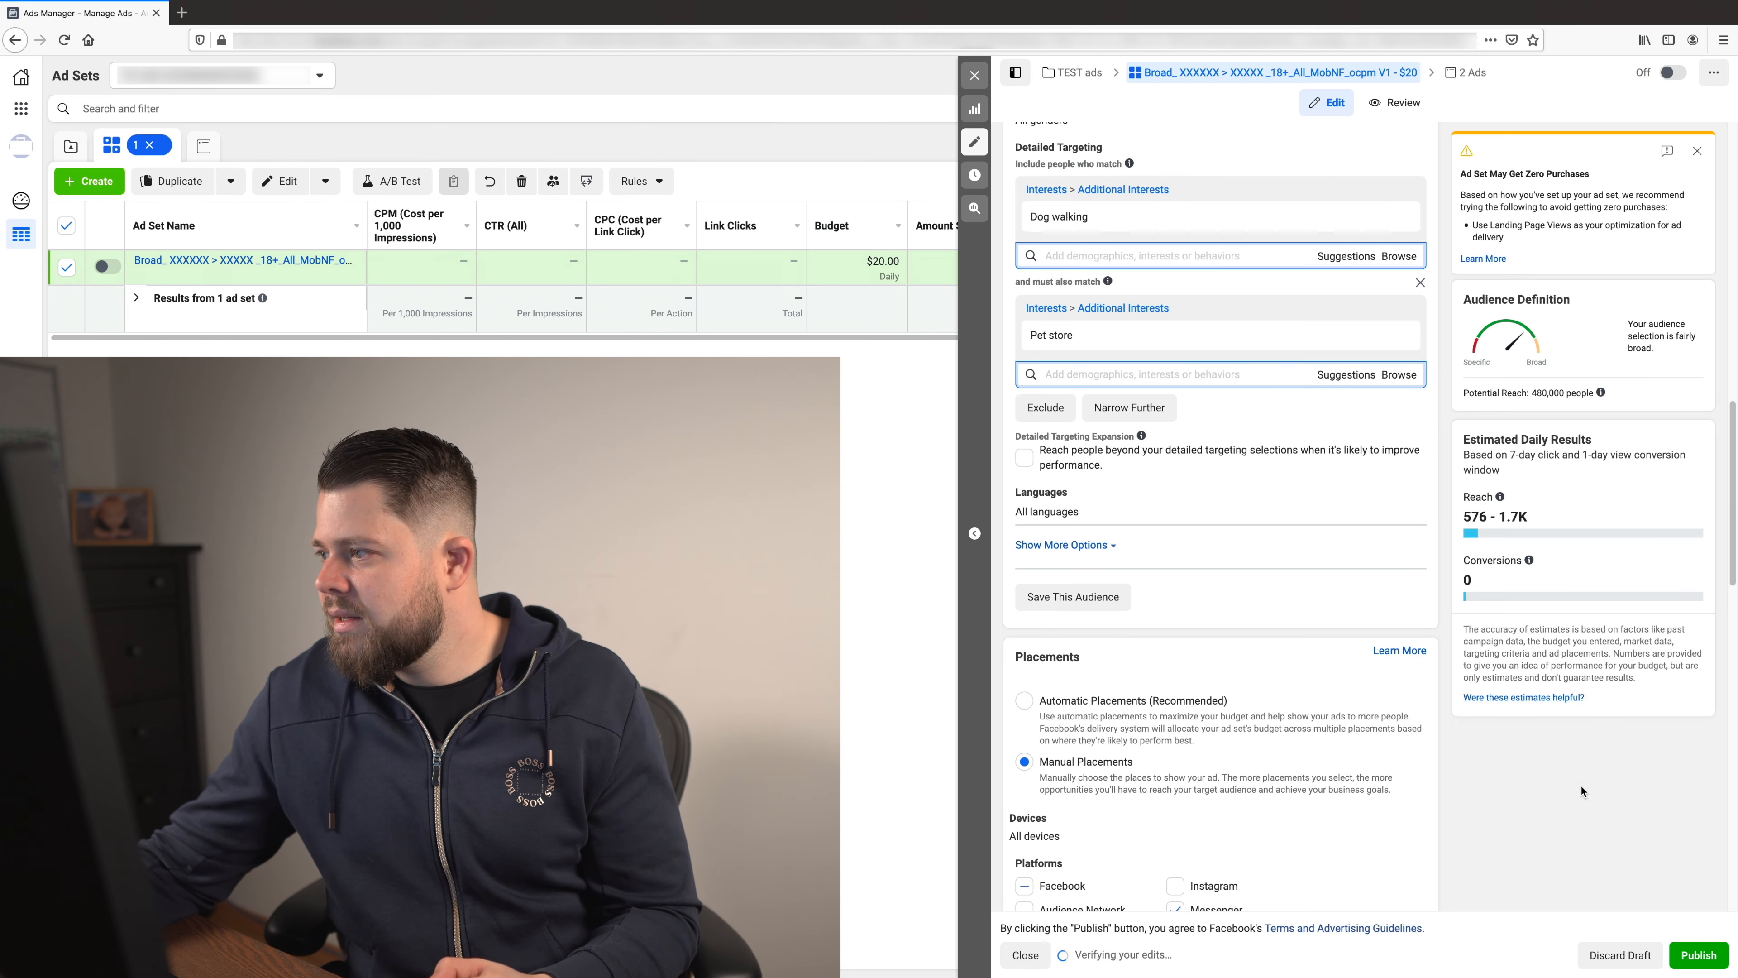